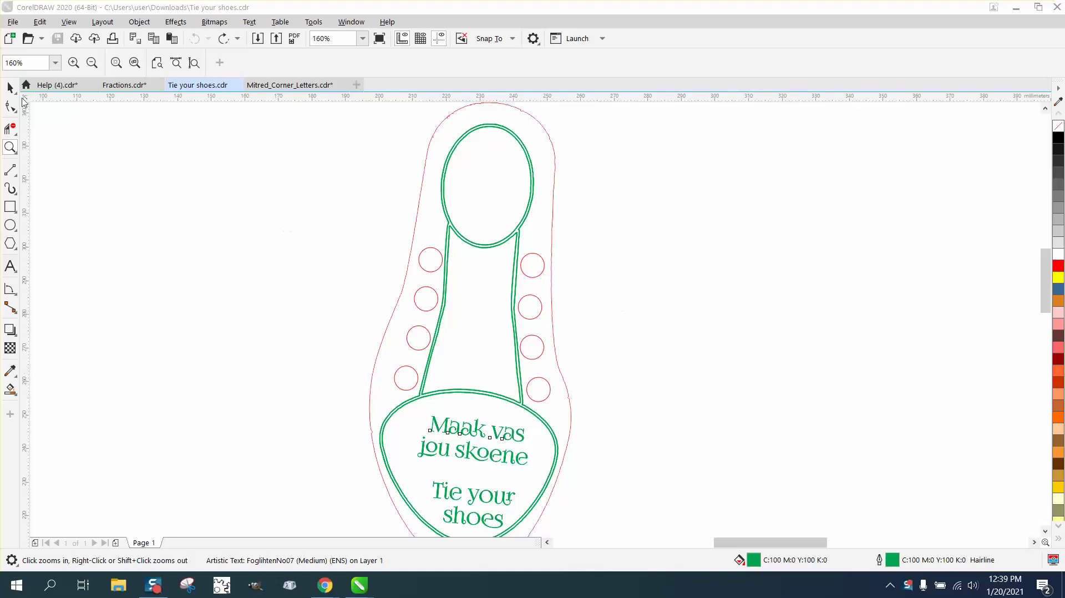
- Set the nudge distance to 70 mm and nudge the red outer cut outline right
{"action": "left_click", "coordinate": [11, 87]}
{"action": "left_click", "coordinate": [610, 244]}
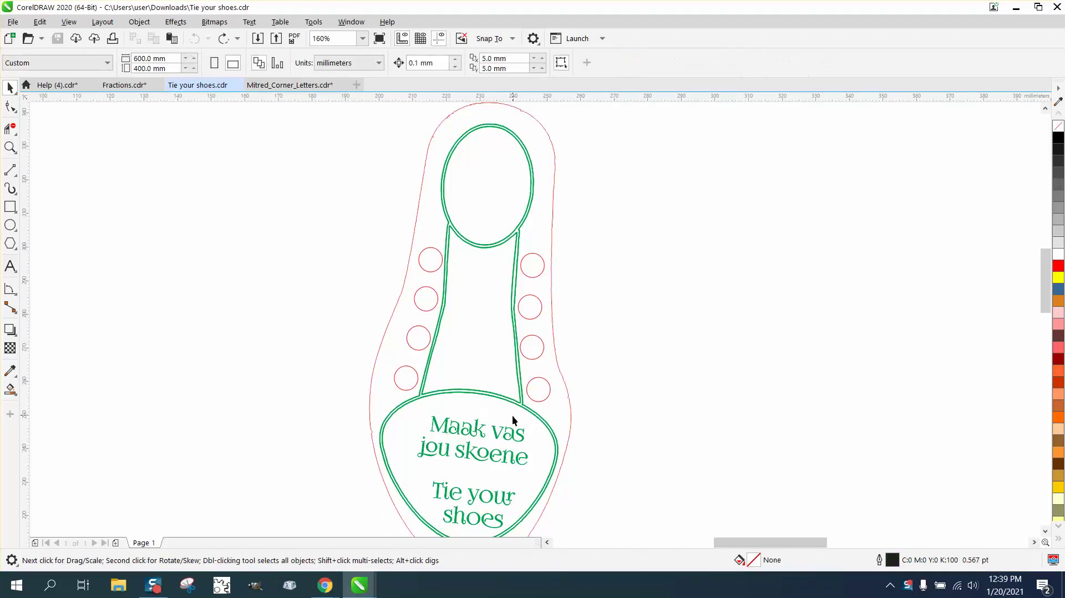
{"action": "left_click", "coordinate": [521, 428]}
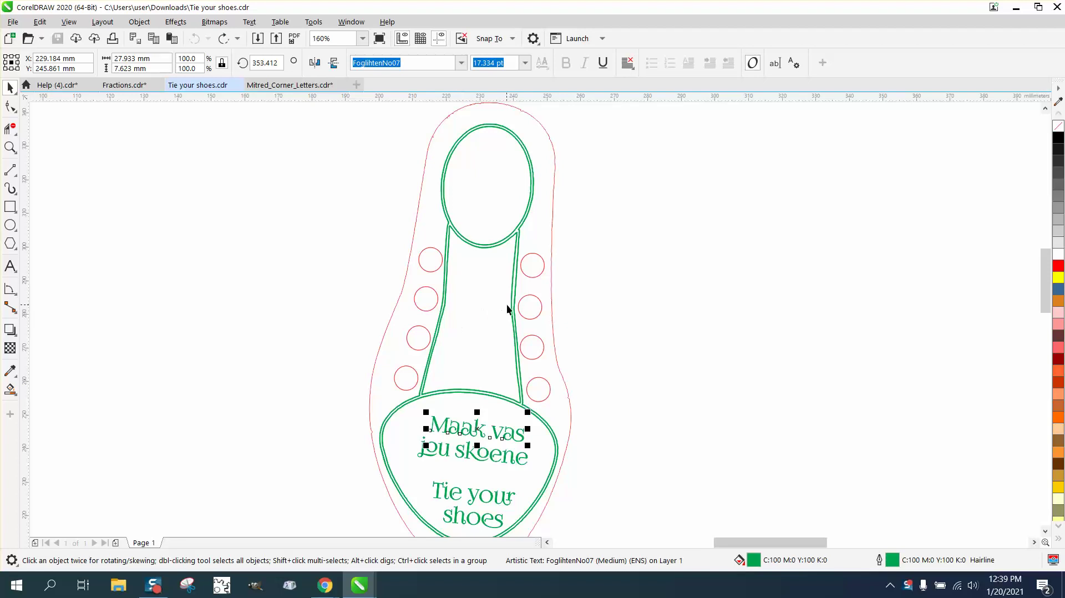
{"action": "left_click", "coordinate": [552, 224]}
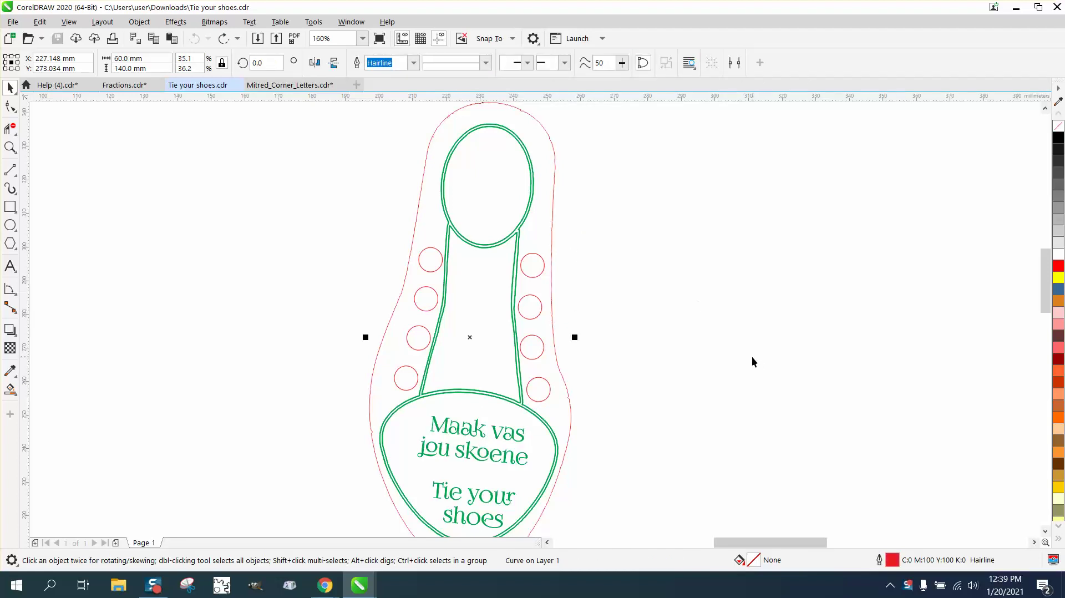
{"action": "left_click", "coordinate": [607, 338]}
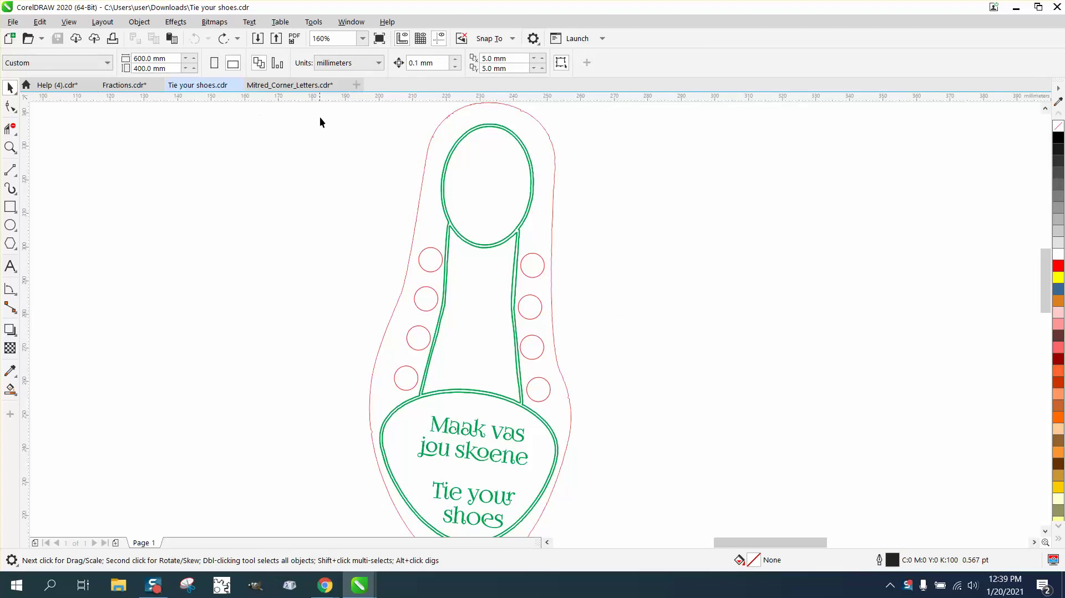
{"action": "left_click", "coordinate": [430, 146]}
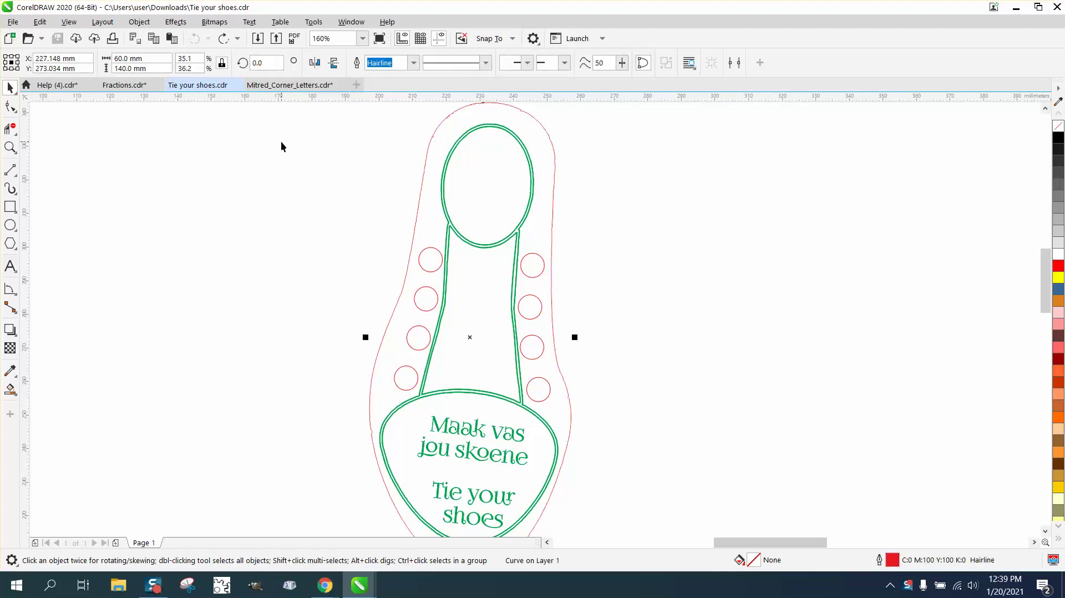
{"action": "left_click", "coordinate": [281, 147]}
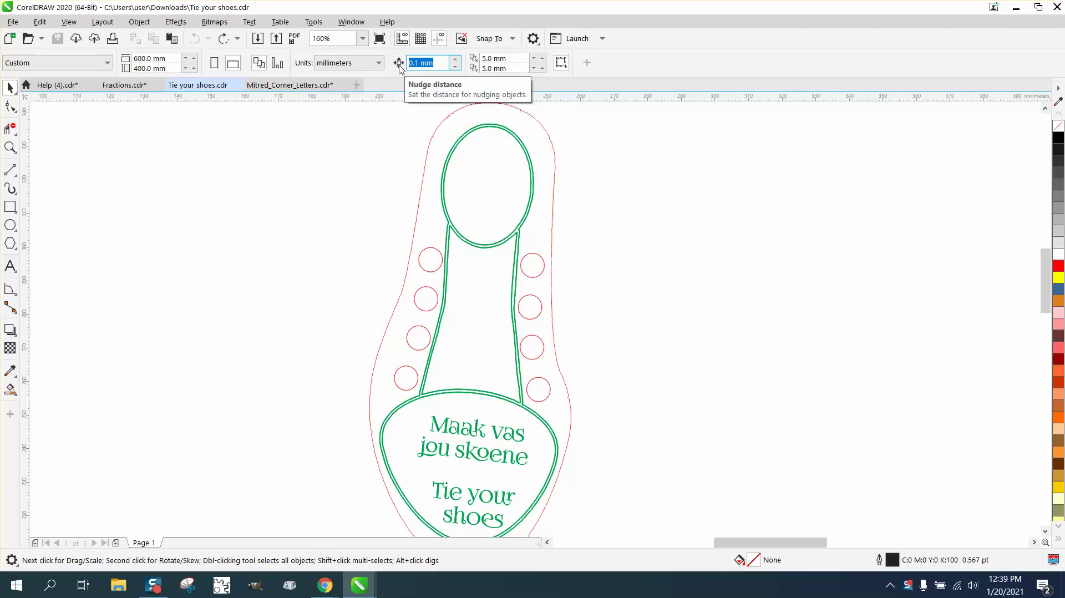
{"action": "type", "text": "70"}
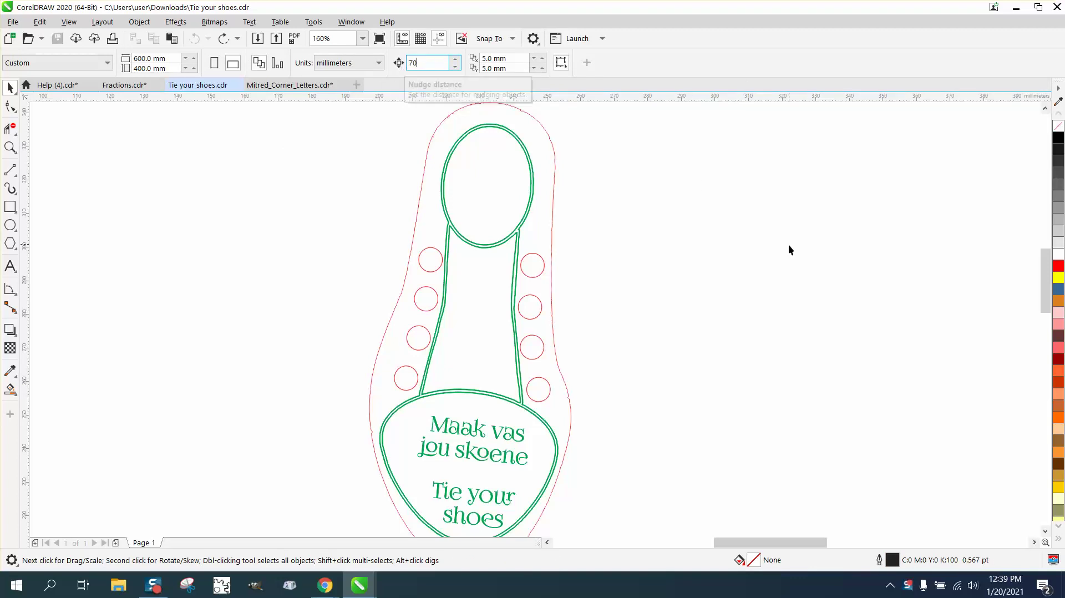
{"action": "key", "text": "Return"}
{"action": "left_click", "coordinate": [553, 186]}
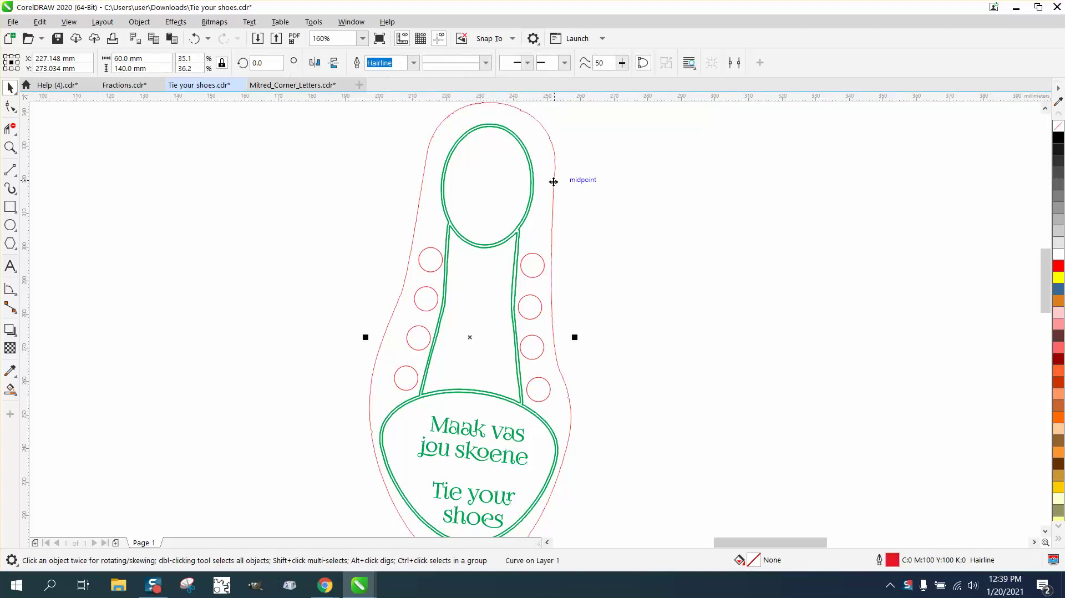
{"action": "key", "text": "Right"}
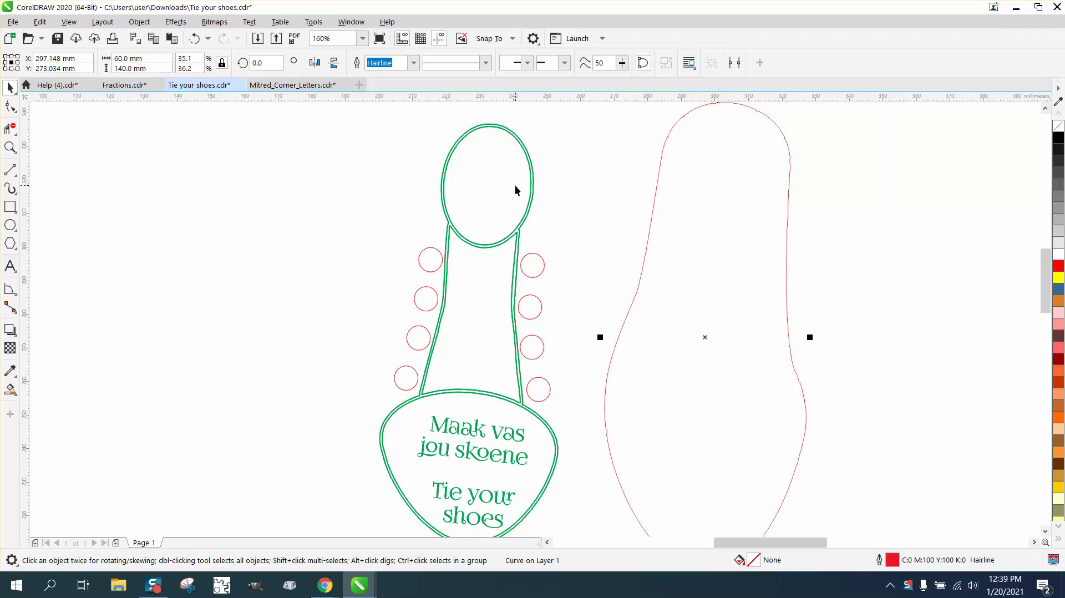
- Move the green bottom shape's outer outline out to the left and remove its fill
{"action": "left_click", "coordinate": [534, 277]}
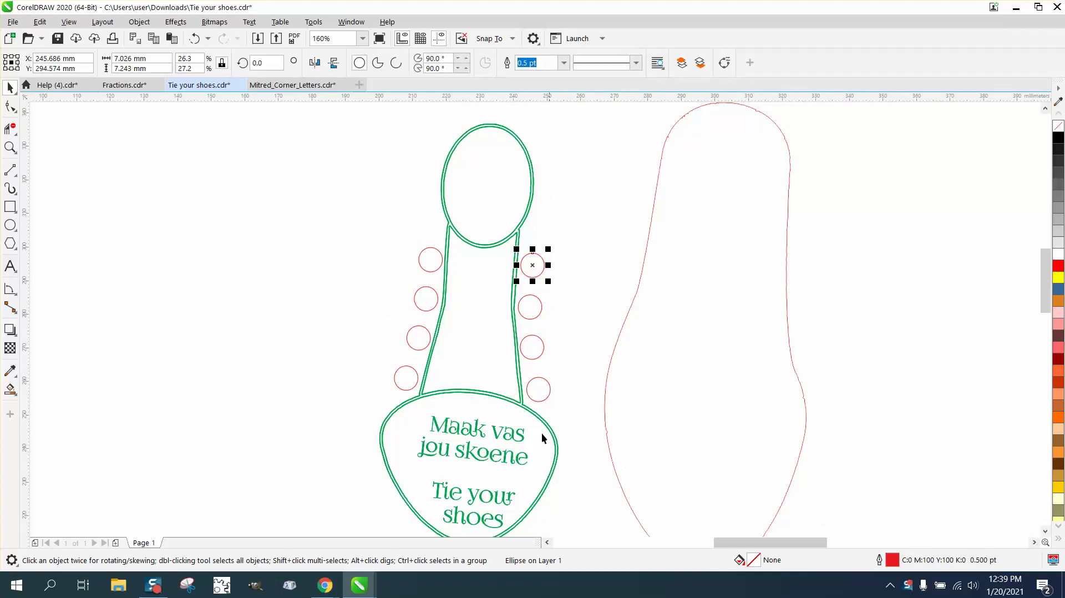
{"action": "left_click", "coordinate": [534, 415]}
{"action": "key", "text": "ctrl+z"}
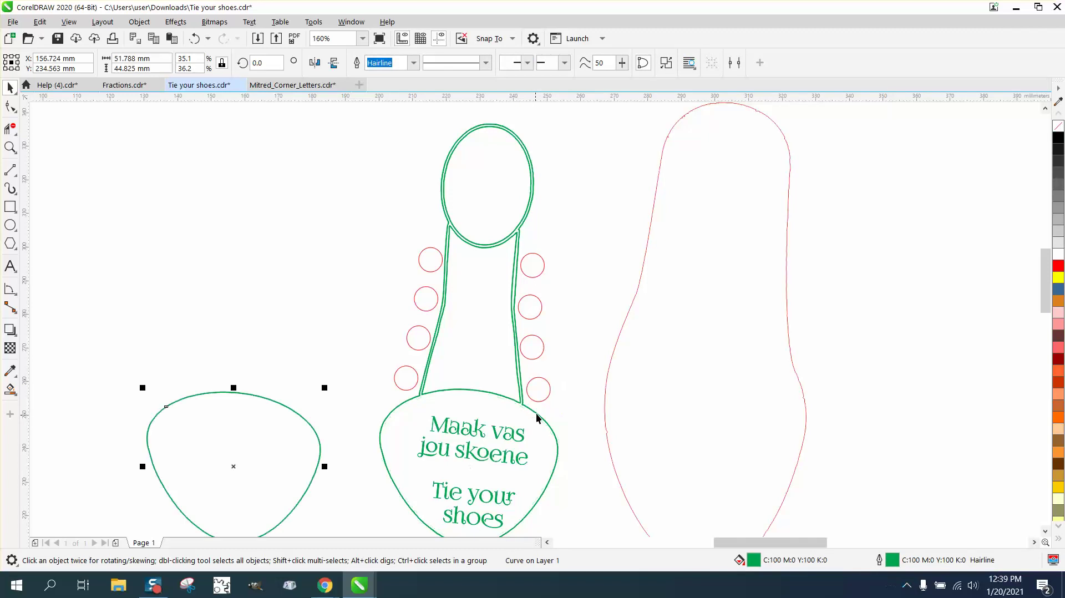
{"action": "left_click", "coordinate": [1059, 131]}
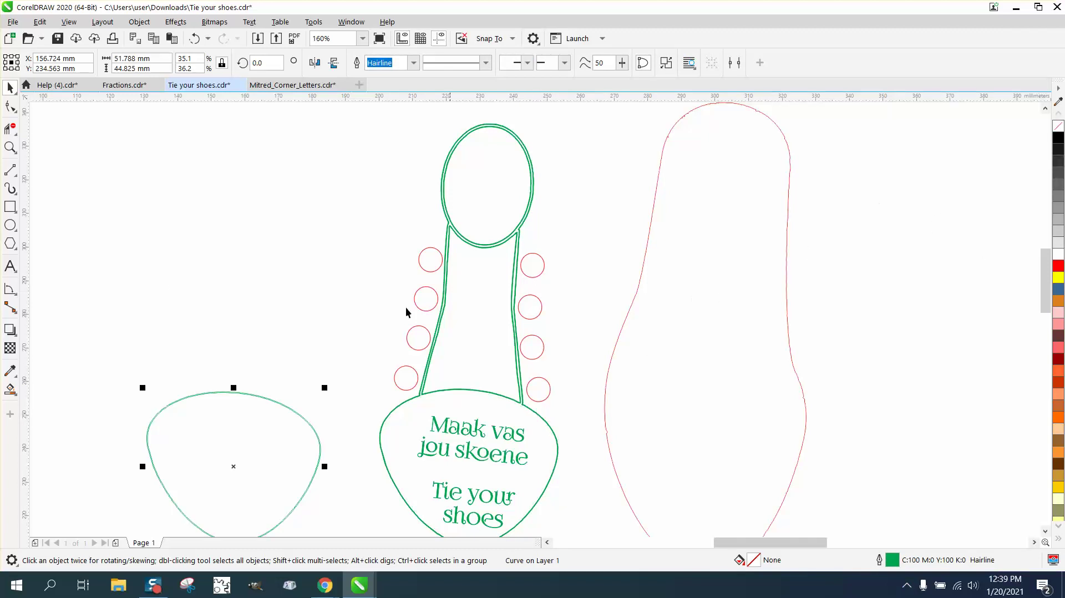
- Zoom in on the detached shape's edge, undoing an accidental move of the curve
{"action": "left_click", "coordinate": [10, 147]}
{"action": "left_click_drag", "start_coordinate": [225, 368], "coordinate": [367, 430]}
{"action": "left_click", "coordinate": [10, 87]}
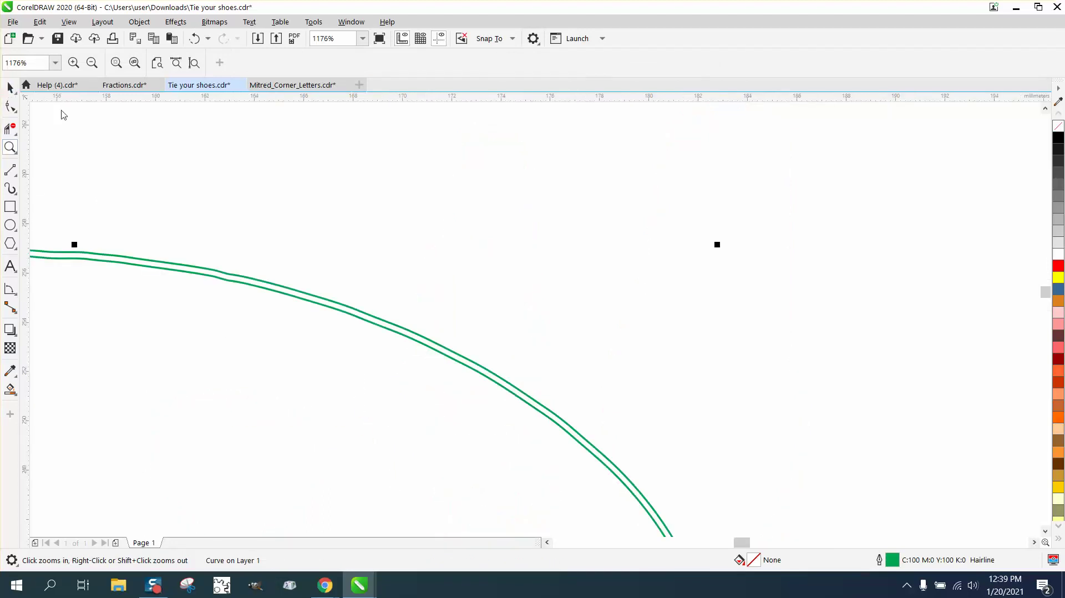
{"action": "left_click", "coordinate": [328, 296]}
{"action": "left_click_drag", "start_coordinate": [332, 299], "coordinate": [423, 270]}
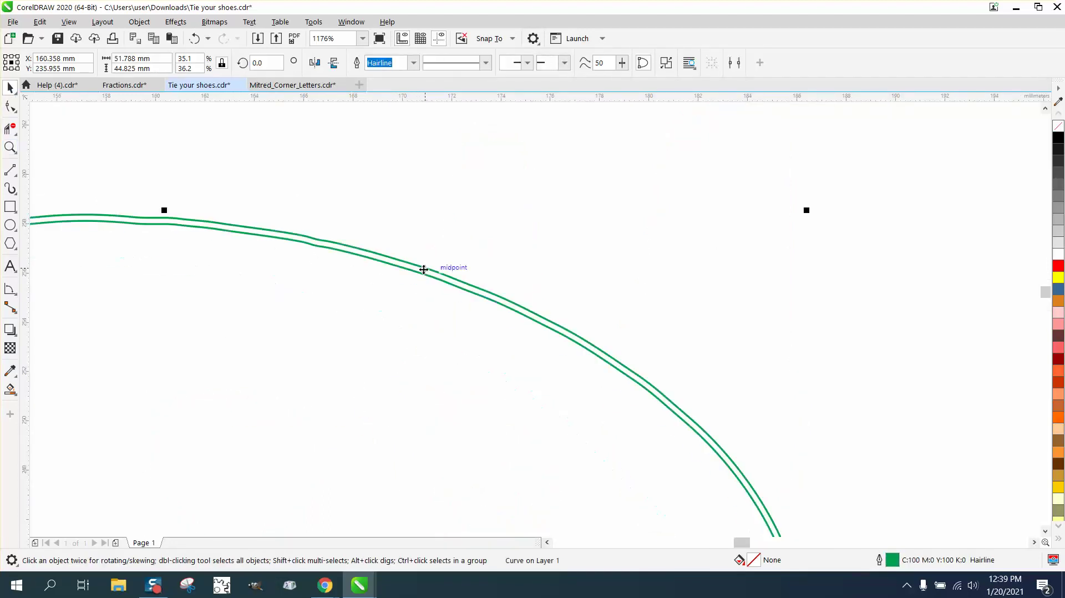
{"action": "left_click", "coordinate": [203, 38]}
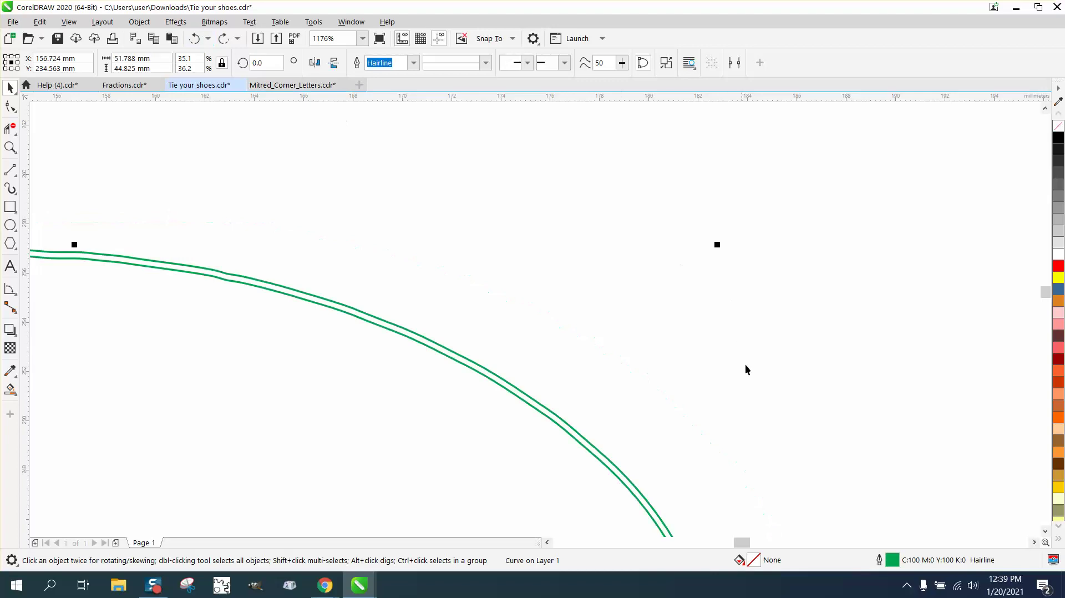
- Undo to put the bottom outline back onto the tag and zoom out
{"action": "scroll", "coordinate": [788, 395], "scroll_direction": "down", "scroll_amount": 5}
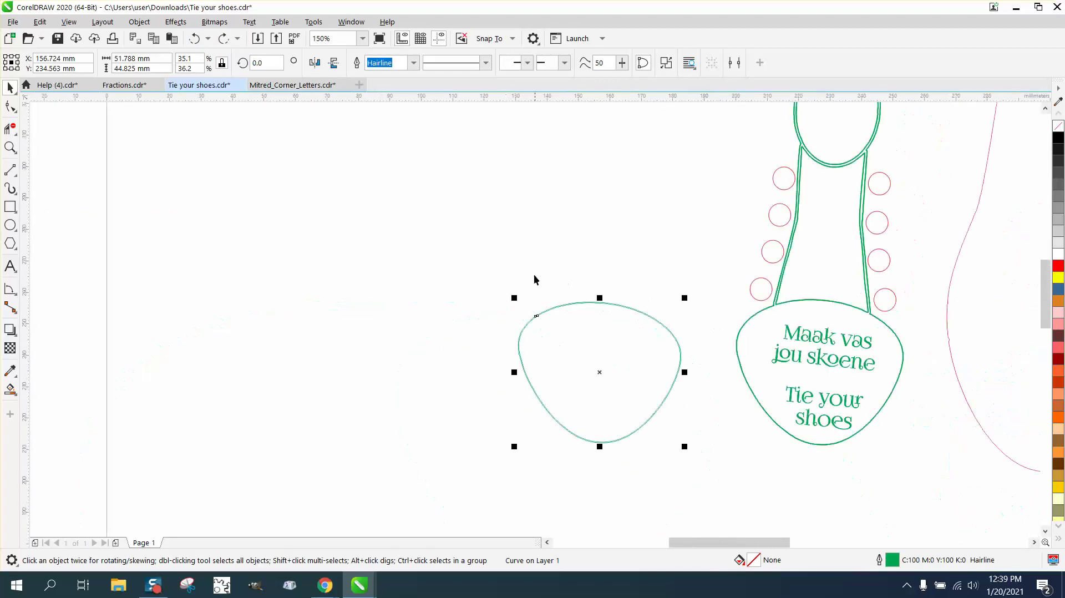
{"action": "left_click", "coordinate": [194, 39]}
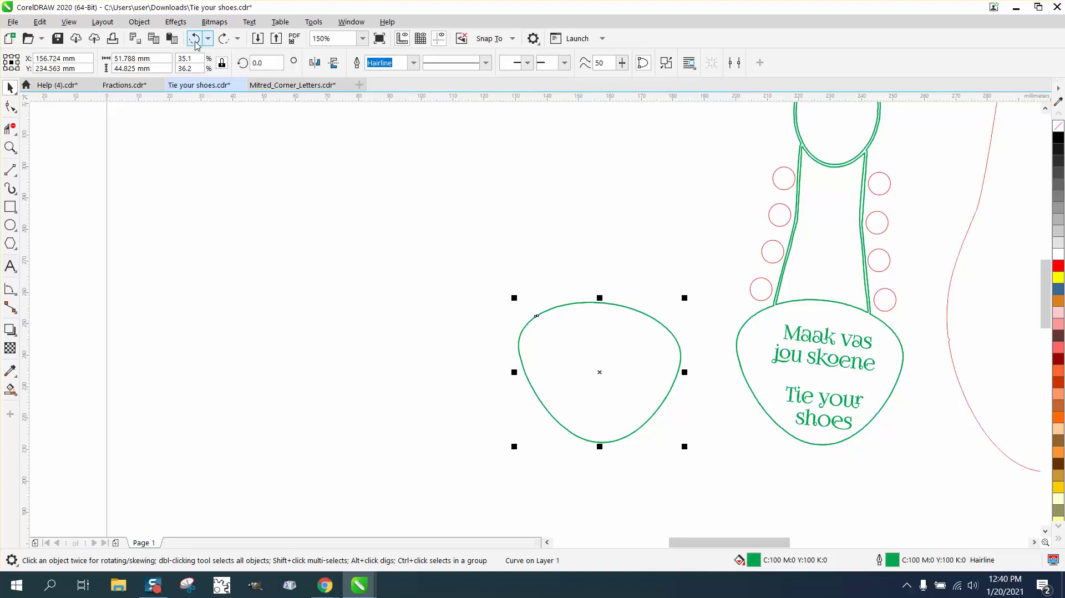
{"action": "scroll", "coordinate": [263, 175], "scroll_direction": "down", "scroll_amount": 2}
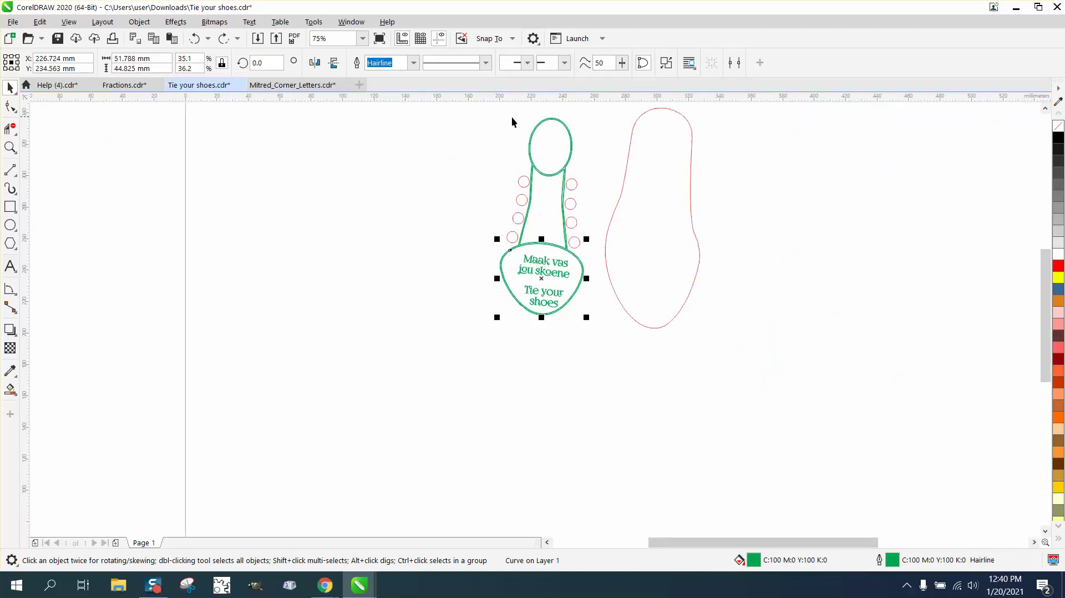
- Try black fill with no outline on all tag objects, then undo back to green outlines
{"action": "left_click", "coordinate": [493, 119]}
{"action": "left_click_drag", "start_coordinate": [601, 343], "coordinate": [603, 348]}
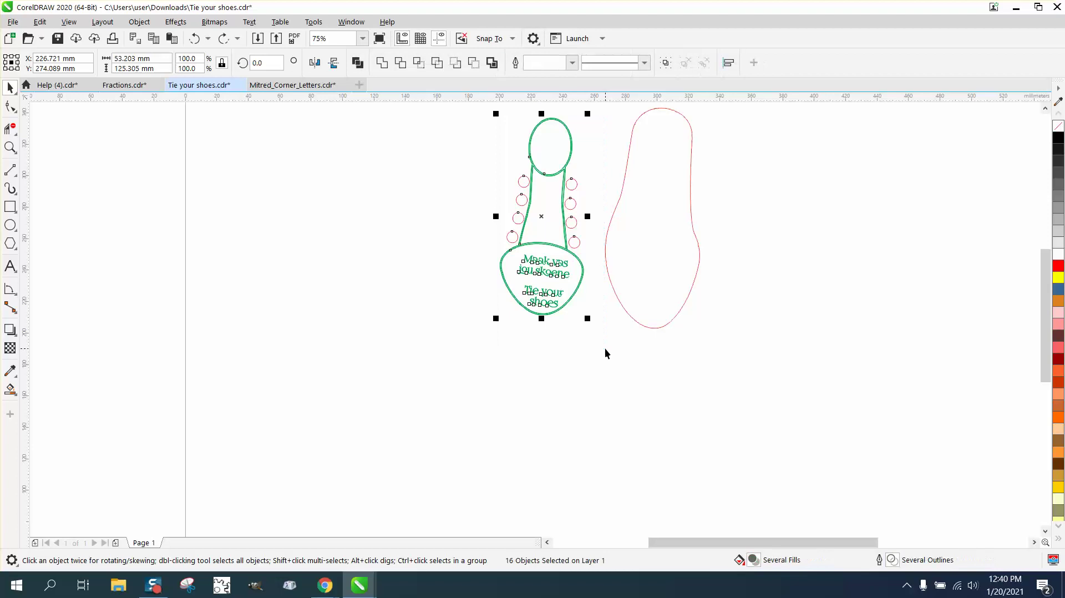
{"action": "right_click", "coordinate": [1060, 131]}
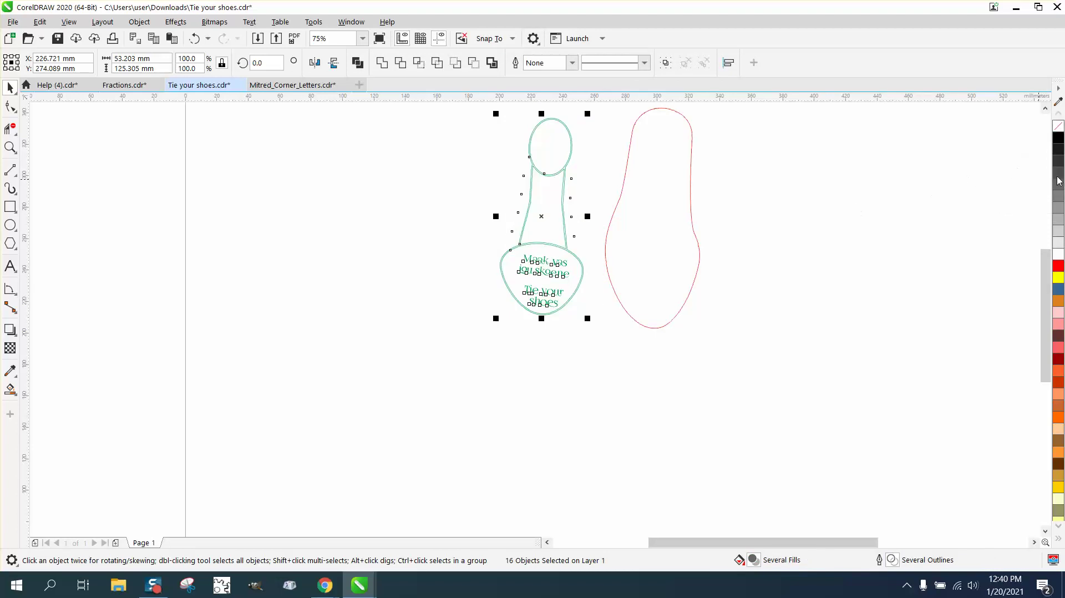
{"action": "left_click", "coordinate": [1059, 138]}
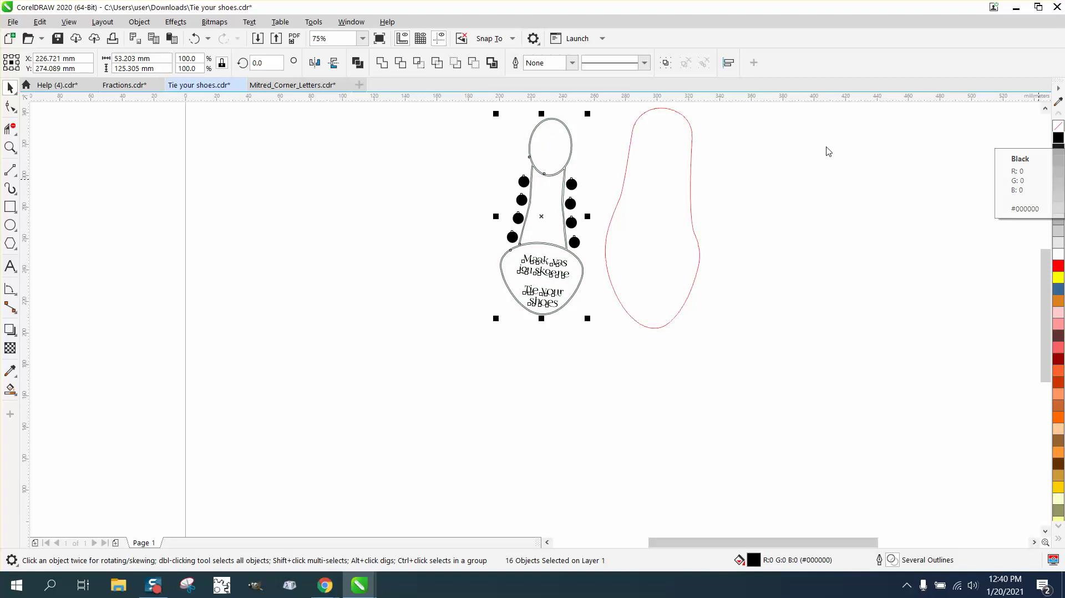
{"action": "left_click", "coordinate": [195, 38]}
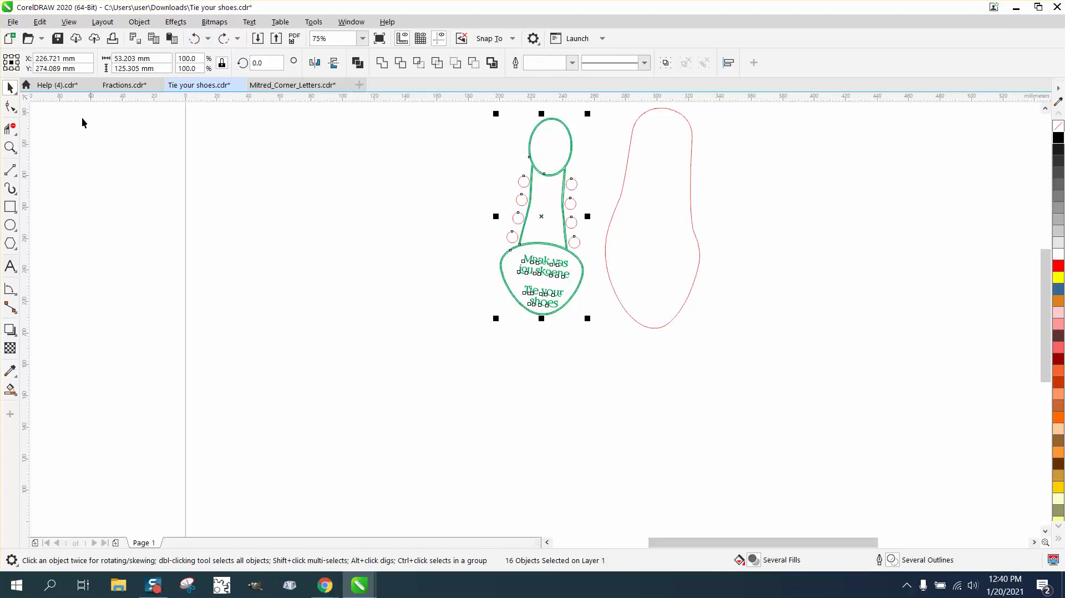
{"action": "left_click", "coordinate": [11, 125]}
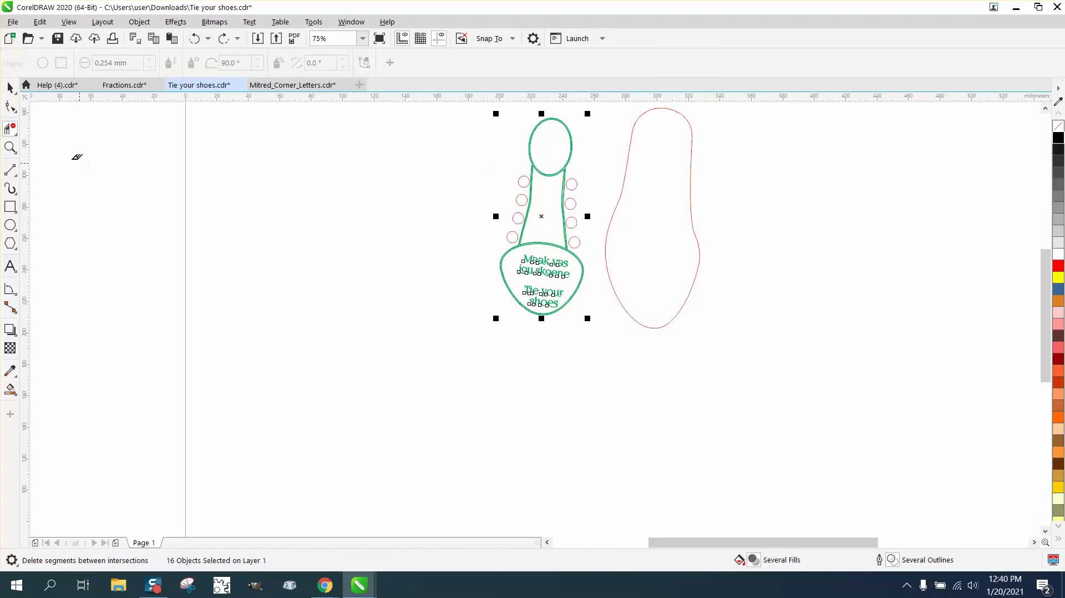
- Zoom in on the lace holes and move the green tongue curve and oval to the left
{"action": "left_click", "coordinate": [11, 148]}
{"action": "left_click_drag", "start_coordinate": [518, 171], "coordinate": [608, 211]}
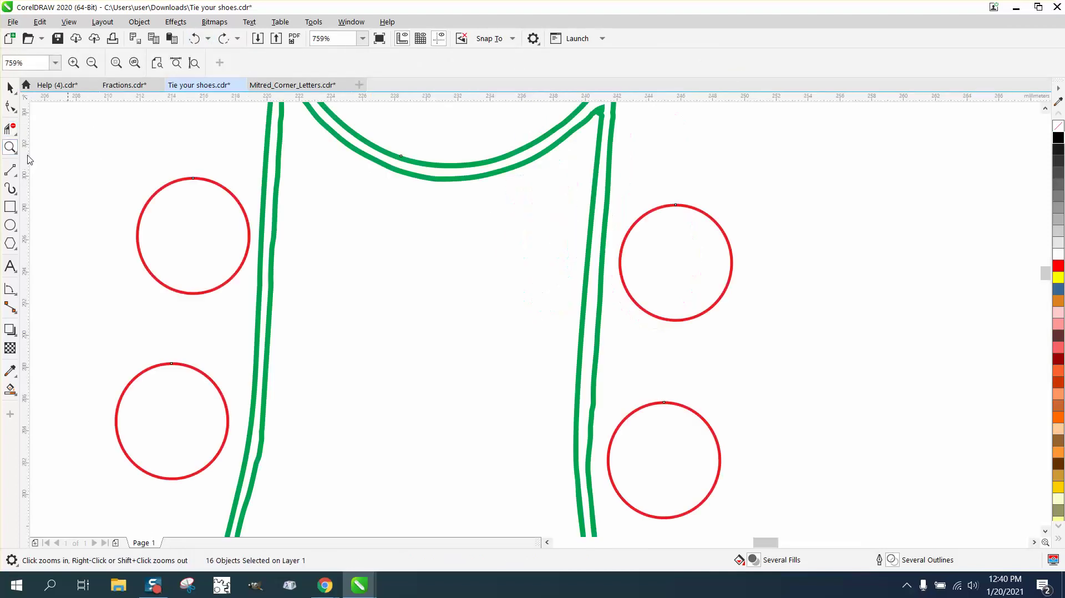
{"action": "key", "text": "space"}
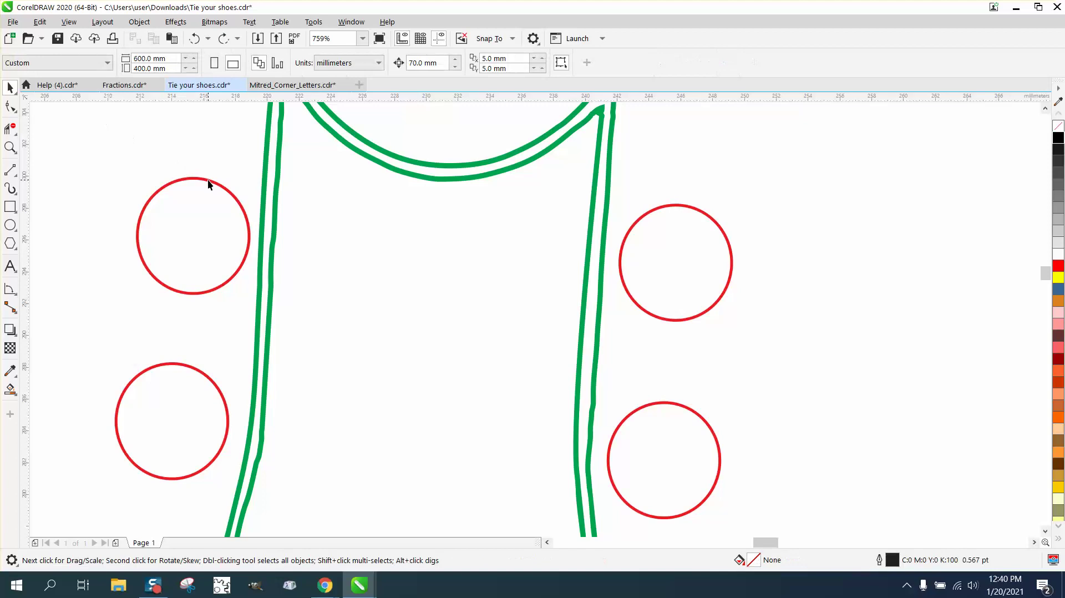
{"action": "left_click", "coordinate": [208, 179]}
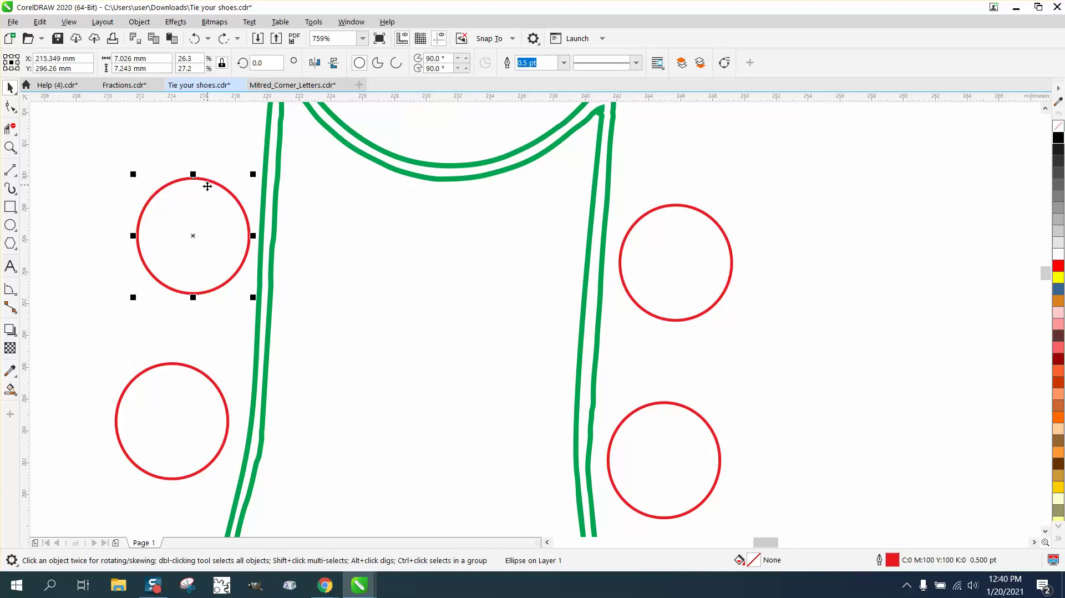
{"action": "scroll", "coordinate": [738, 308], "scroll_direction": "down", "scroll_amount": 4}
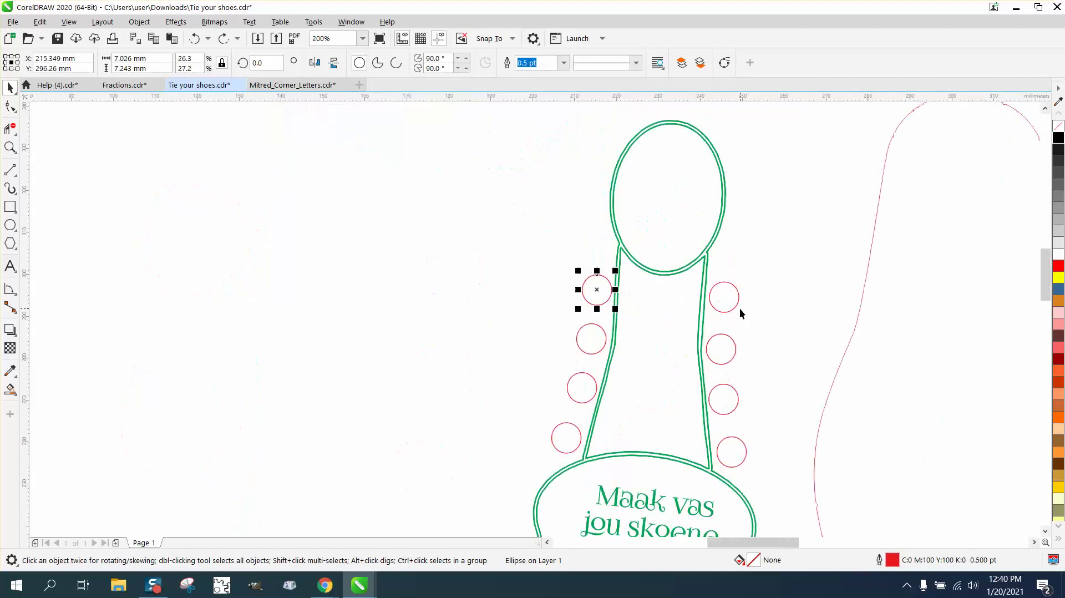
{"action": "left_click", "coordinate": [637, 265]}
{"action": "key", "text": "ctrl+shift+z"}
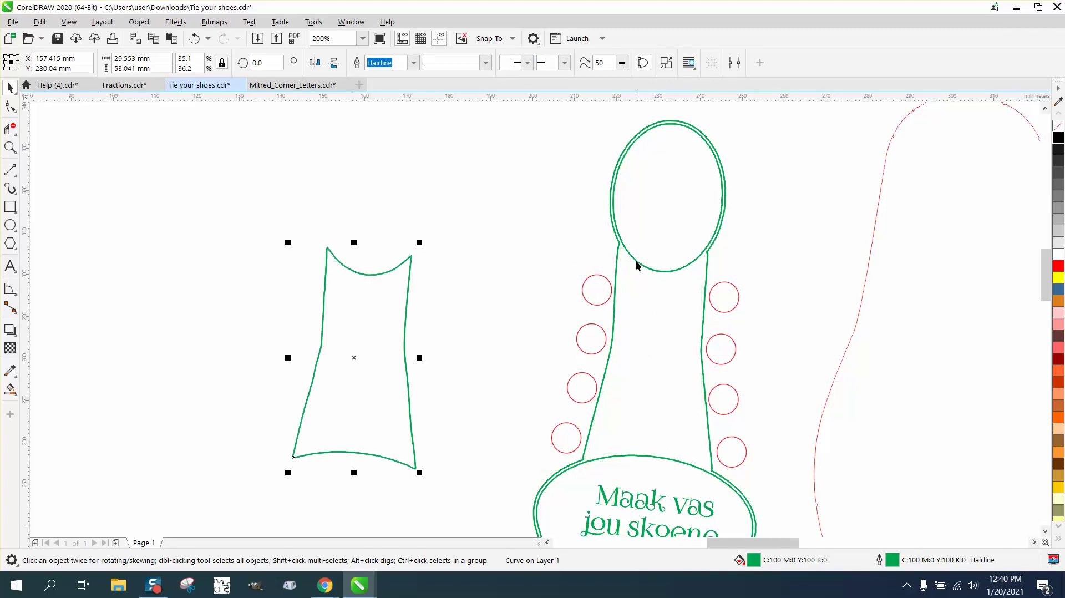
{"action": "key", "text": "ctrl+shift+z"}
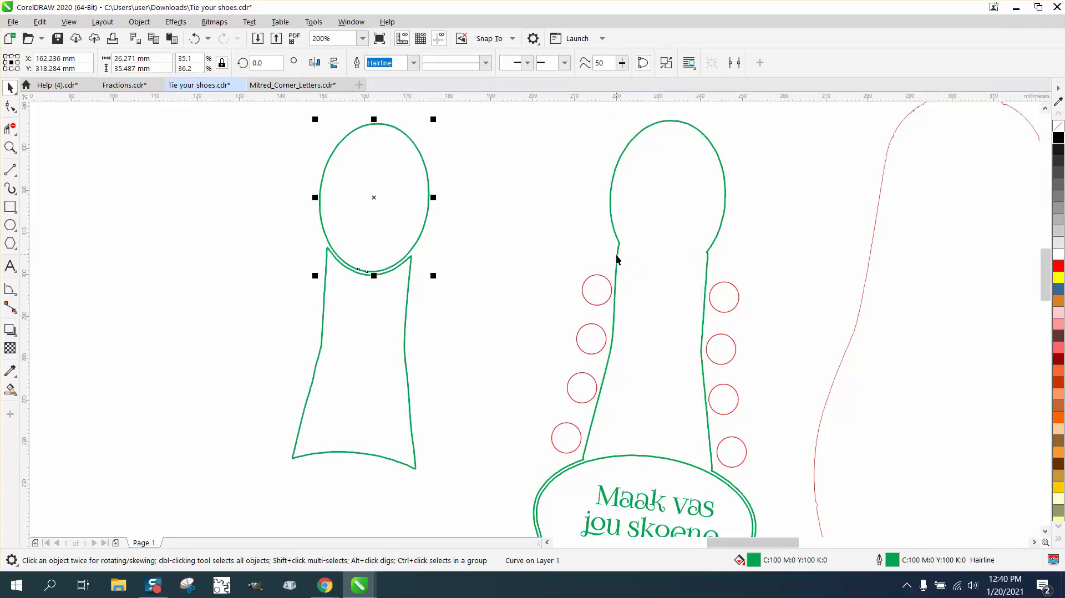
- Align the second tongue curve and toe ellipse onto the first shoe's shapes
{"action": "left_click", "coordinate": [616, 252]}
{"action": "key", "text": "ctrl+r"}
{"action": "left_click", "coordinate": [613, 453]}
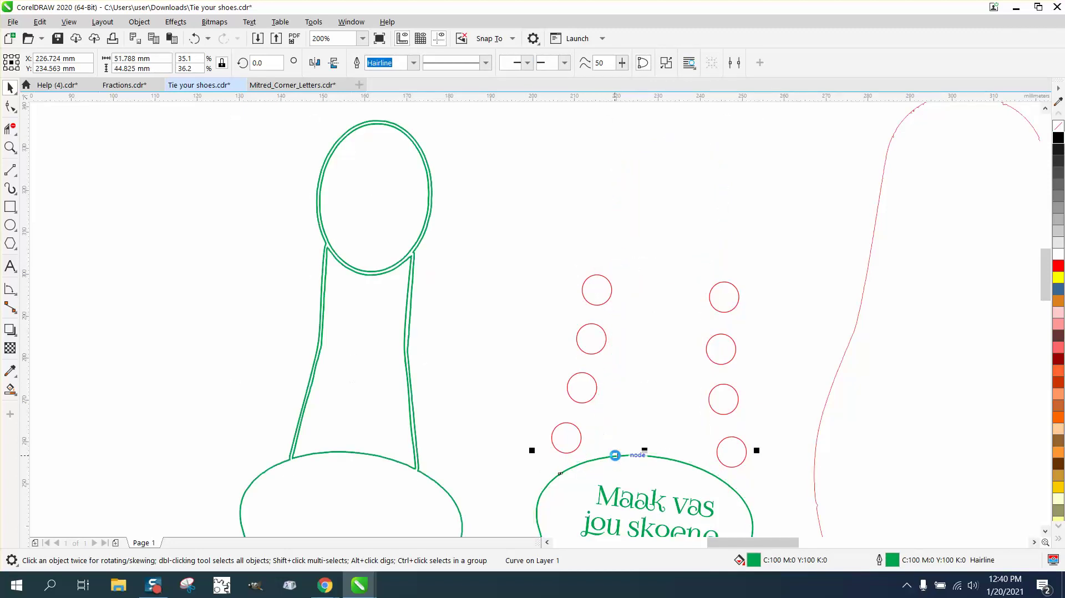
{"action": "key", "text": "ctrl+r"}
{"action": "scroll", "coordinate": [614, 451], "scroll_direction": "down", "scroll_amount": 2}
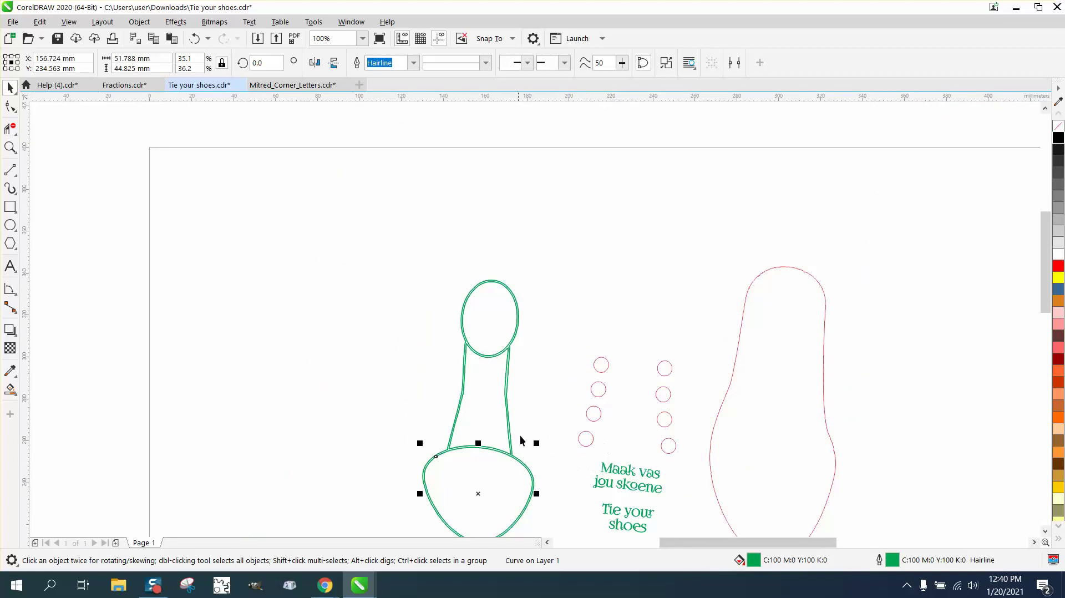
- Give all eight lace-hole circles black outlines
{"action": "left_click_drag", "start_coordinate": [549, 344], "coordinate": [624, 426]}
{"action": "left_click_drag", "start_coordinate": [683, 455], "coordinate": [685, 458]}
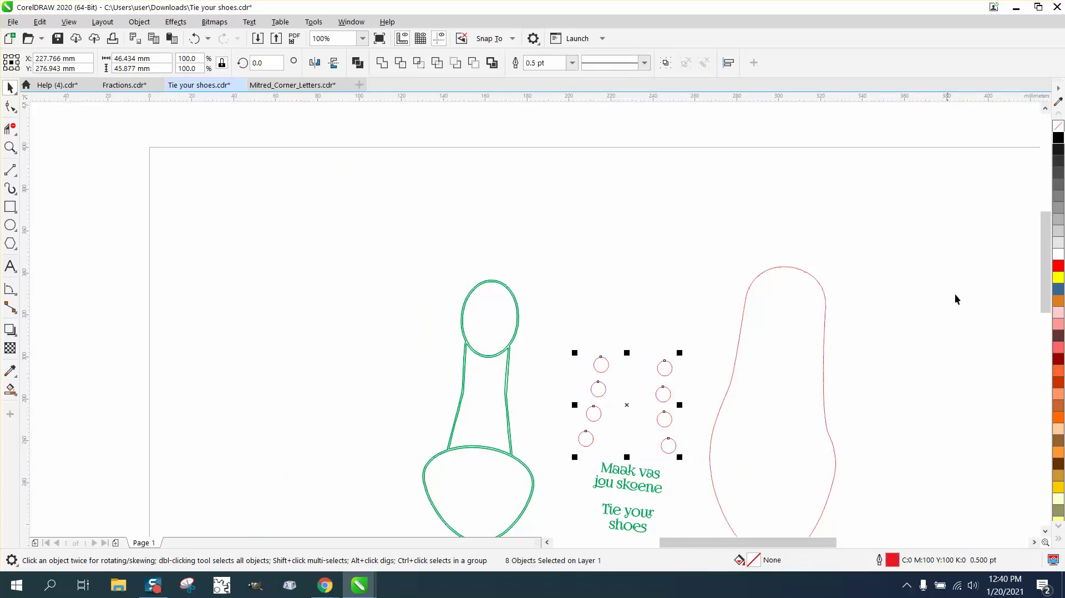
{"action": "right_click", "coordinate": [1059, 139]}
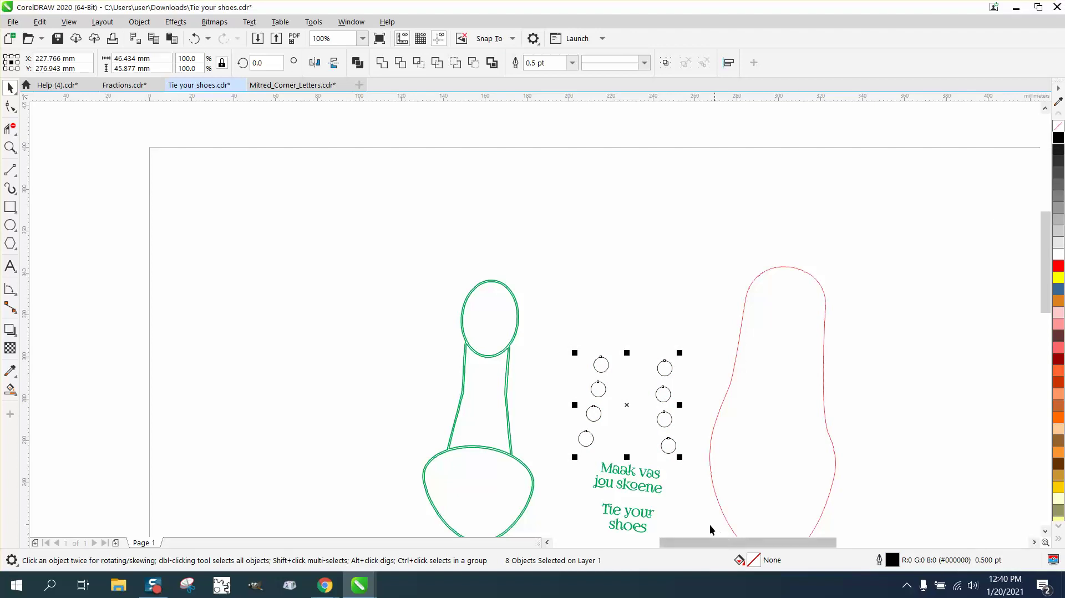
- Make the 'Maak vas jou skoene' and 'Tie your shoes' text solid black with no outline
{"action": "left_click", "coordinate": [10, 147]}
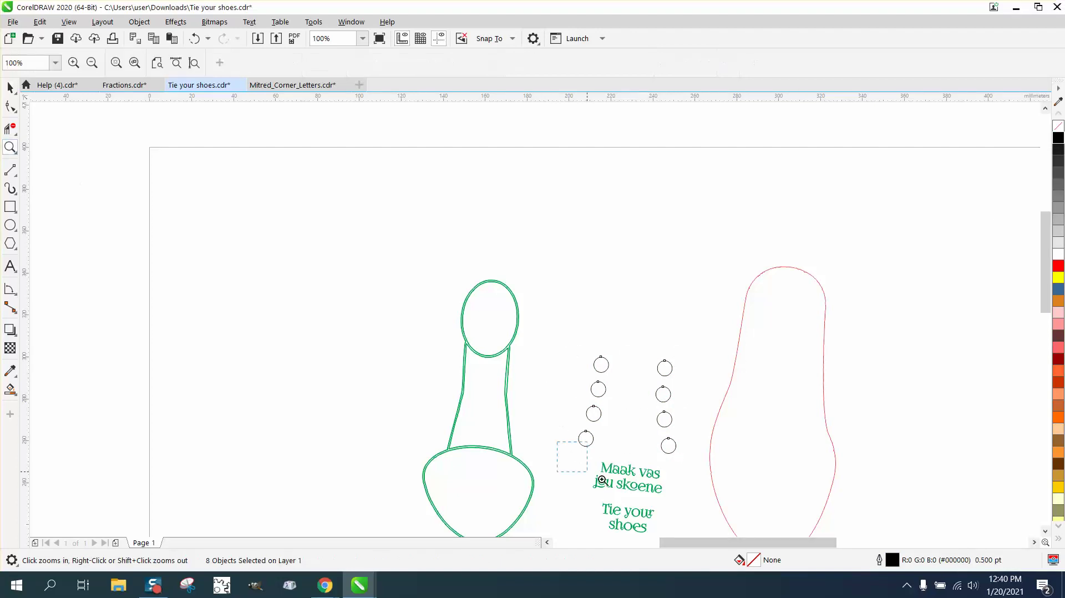
{"action": "left_click_drag", "start_coordinate": [601, 480], "coordinate": [721, 486]}
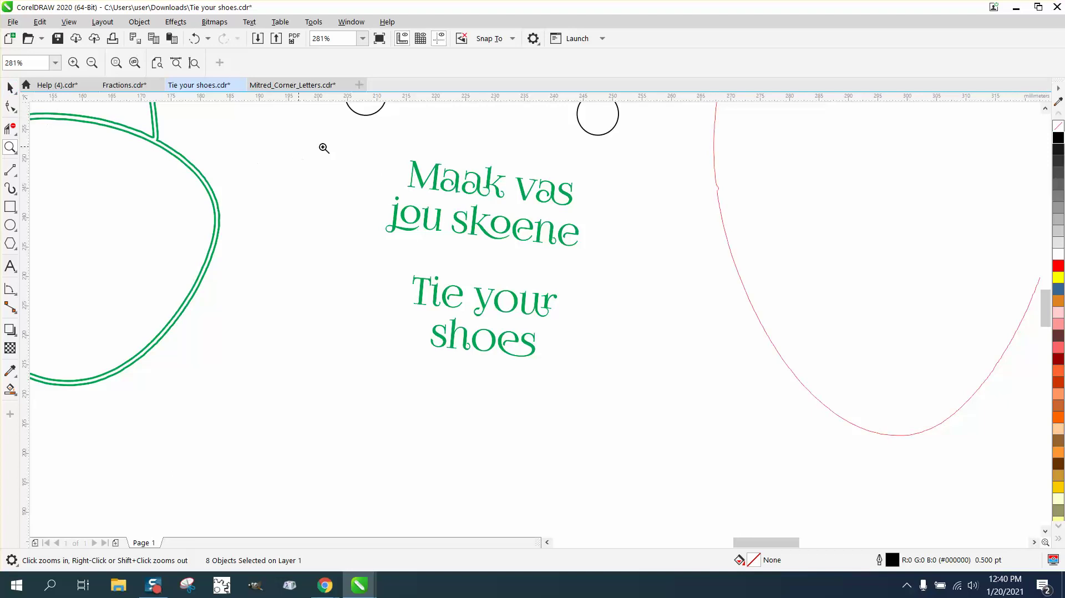
{"action": "left_click", "coordinate": [10, 87]}
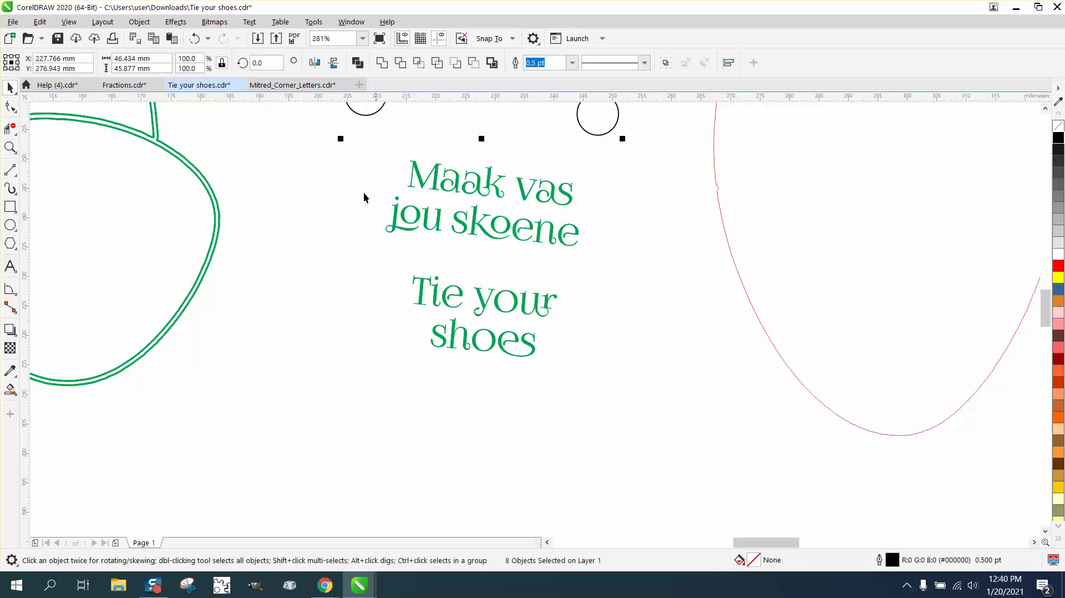
{"action": "left_click_drag", "start_coordinate": [348, 152], "coordinate": [637, 414]}
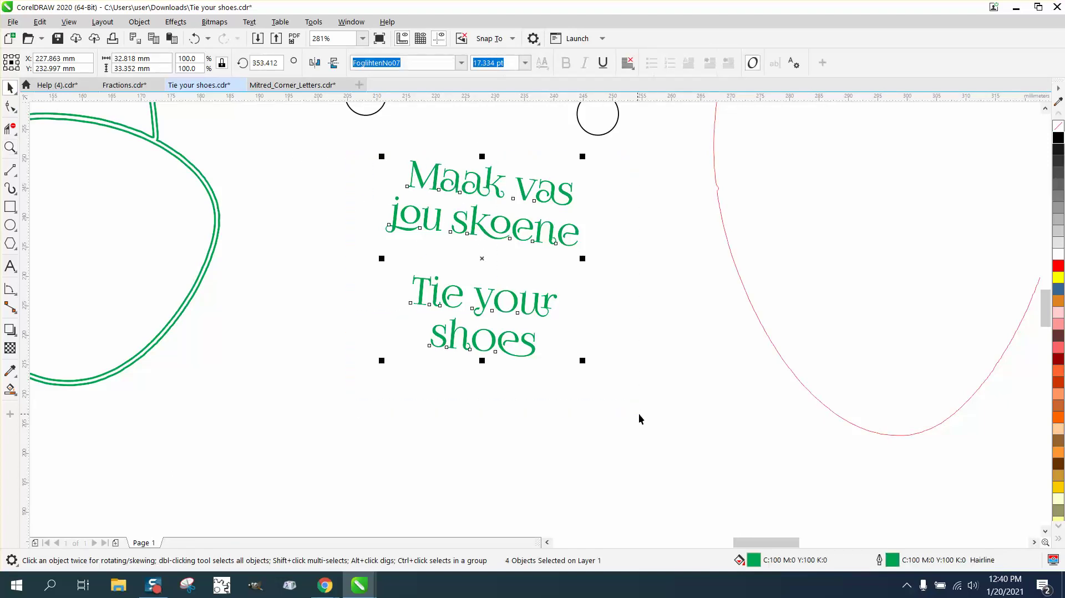
{"action": "right_click", "coordinate": [1057, 131]}
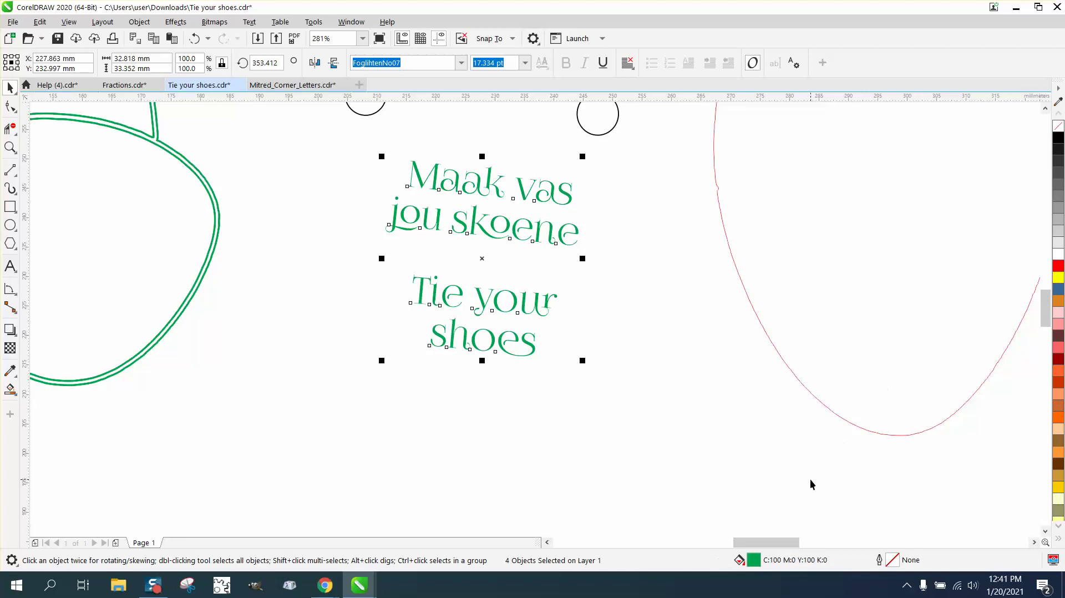
{"action": "left_click", "coordinate": [1058, 137]}
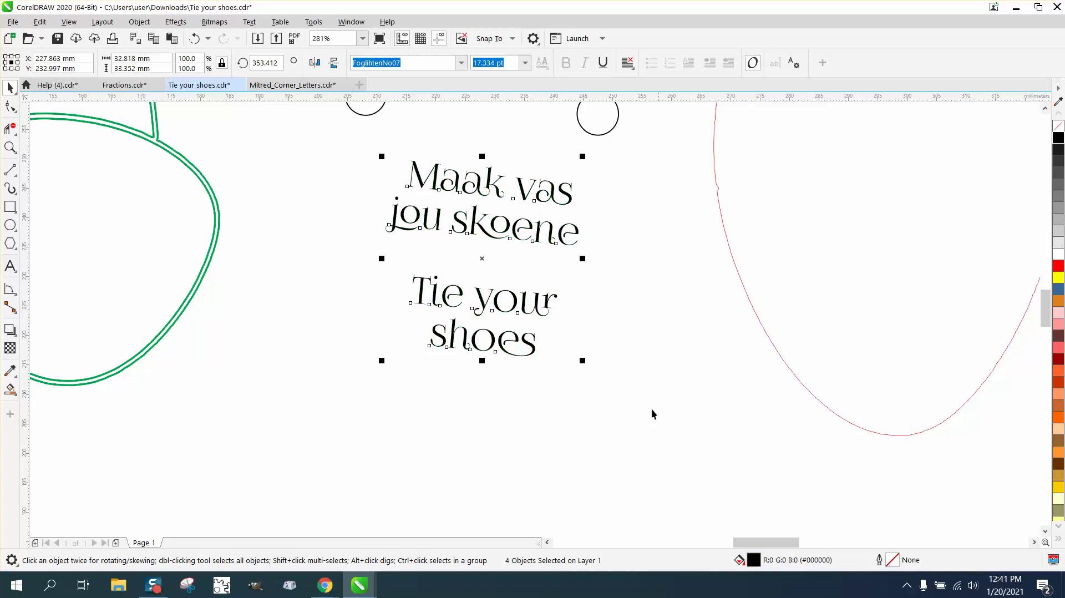
{"action": "scroll", "coordinate": [593, 421], "scroll_direction": "down", "scroll_amount": 5}
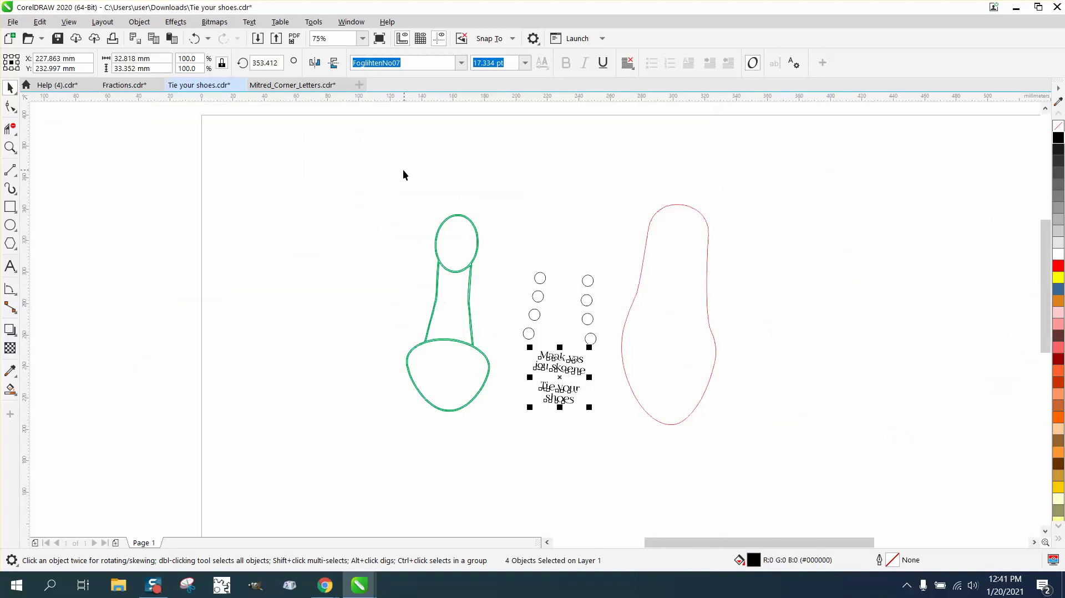
- Remove the green outline from the shoe's oval, neck and toe shapes and fill them black
{"action": "left_click_drag", "start_coordinate": [393, 190], "coordinate": [497, 452]}
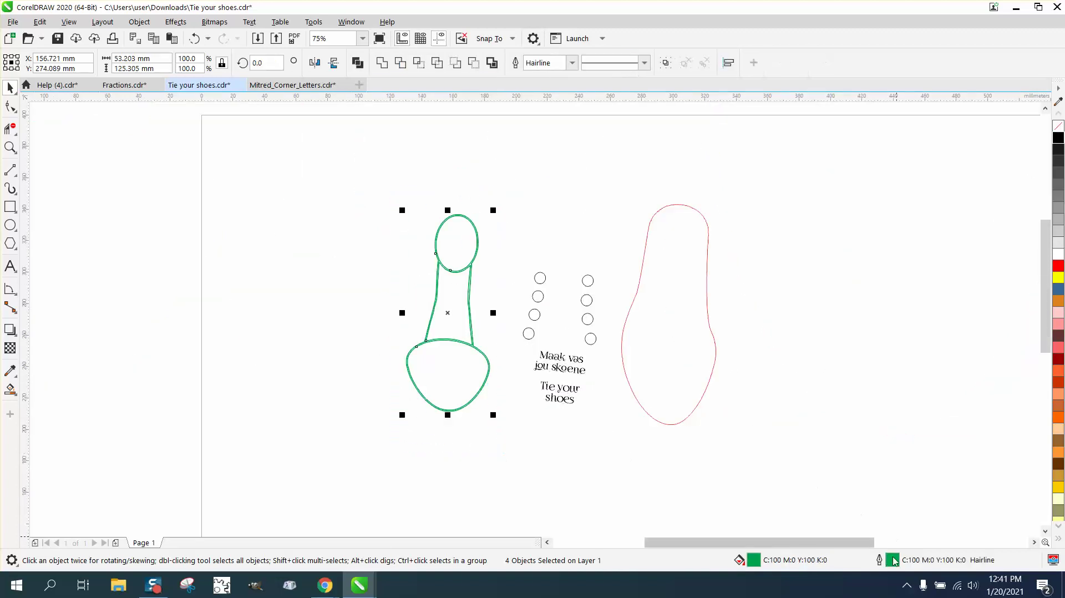
{"action": "right_click", "coordinate": [1060, 131]}
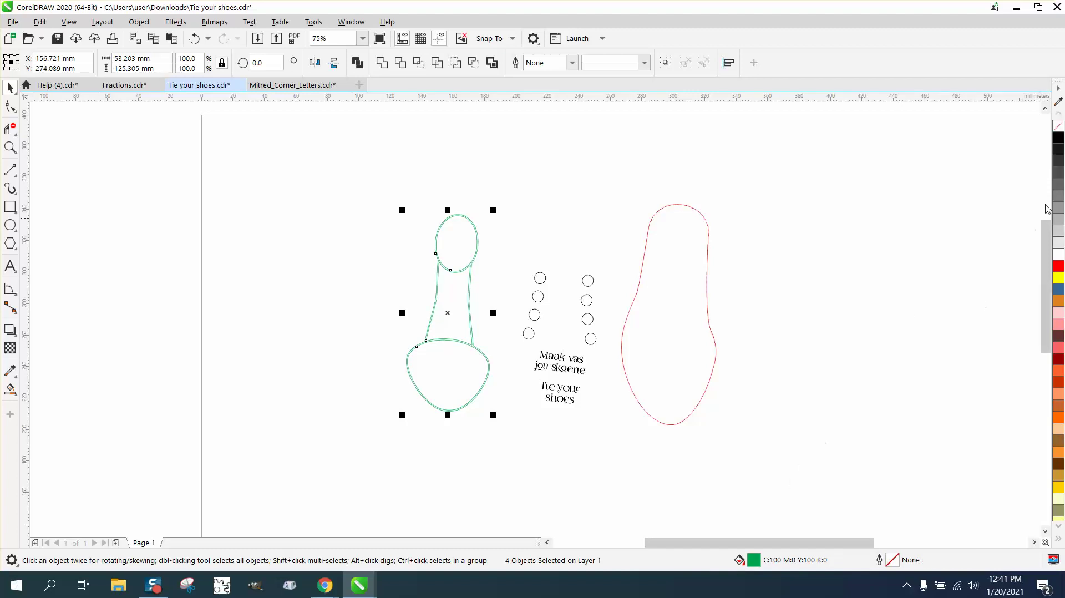
{"action": "left_click", "coordinate": [1060, 140]}
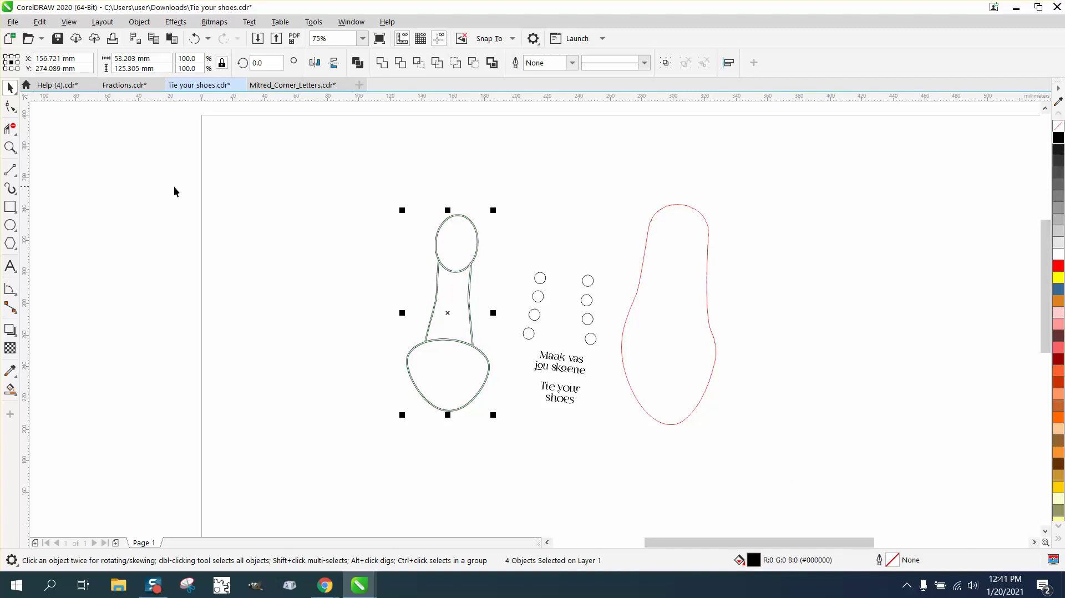
{"action": "left_click", "coordinate": [9, 147]}
{"action": "left_click", "coordinate": [521, 277]}
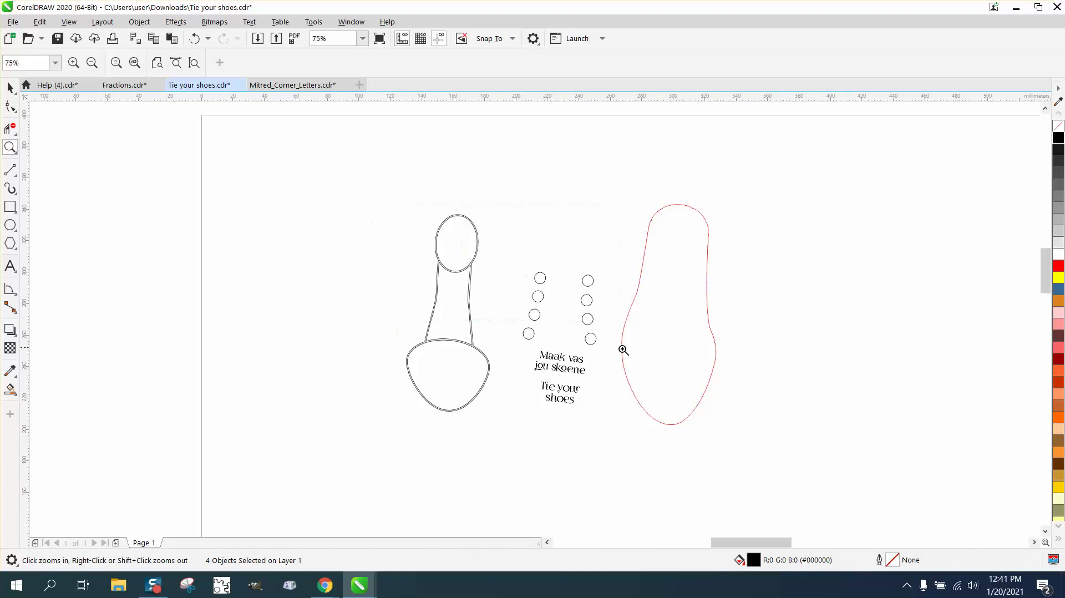
- Smart Fill inside the shoe to make one thick-outlined curve and move it over the holes and text
{"action": "scroll", "coordinate": [359, 275], "scroll_direction": "down", "scroll_amount": 3}
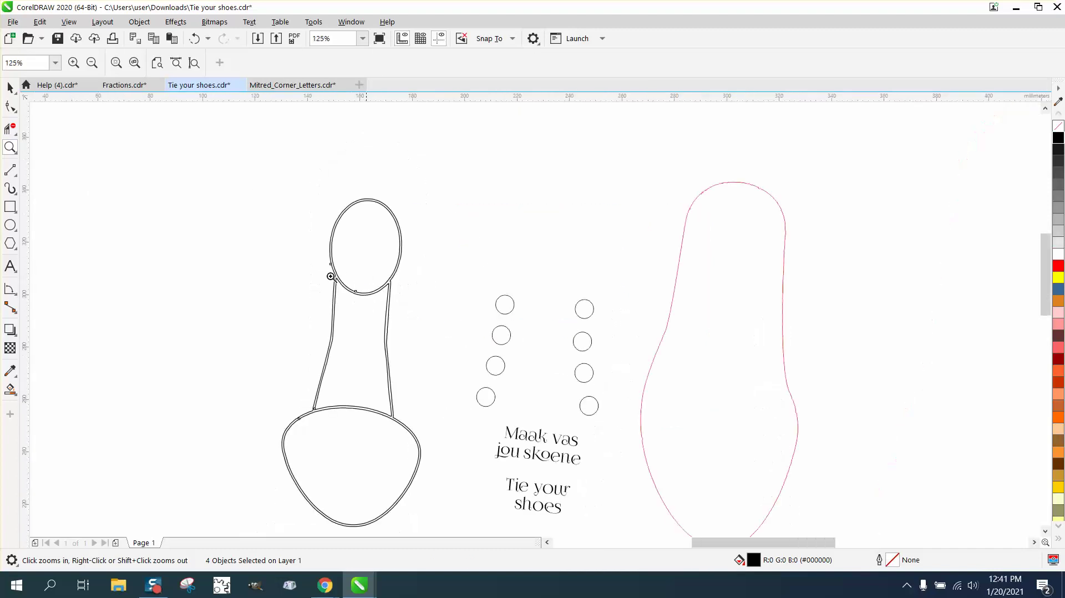
{"action": "left_click", "coordinate": [10, 389]}
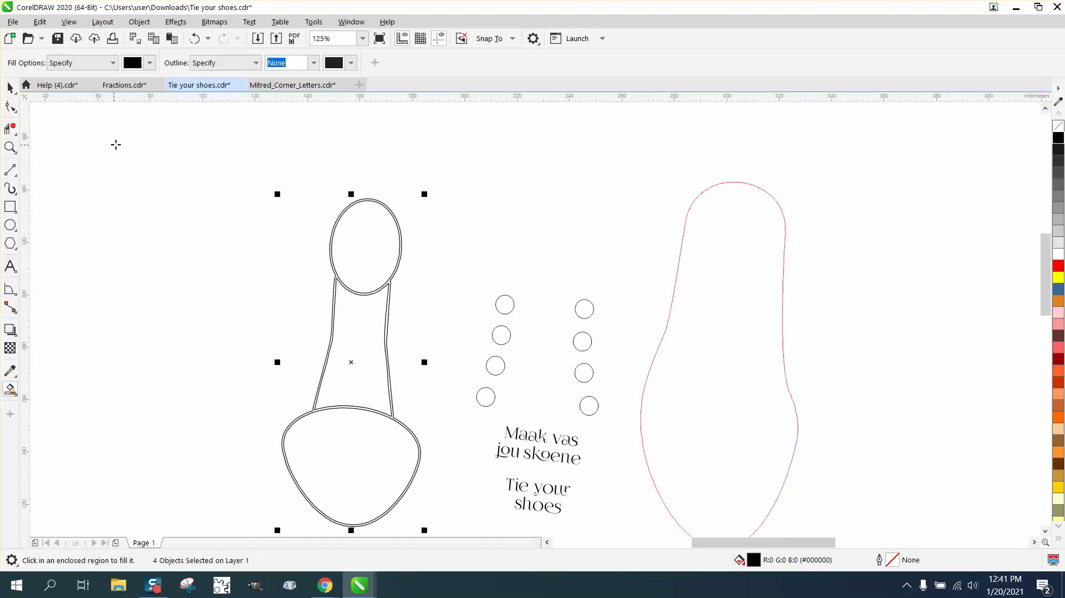
{"action": "left_click", "coordinate": [331, 242]}
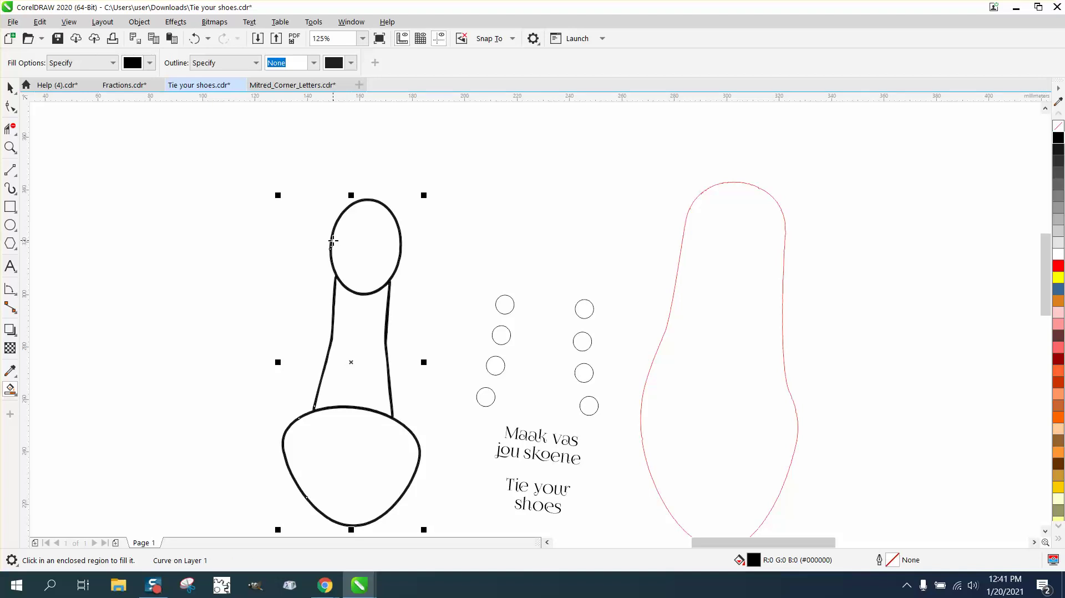
{"action": "key", "text": "p"}
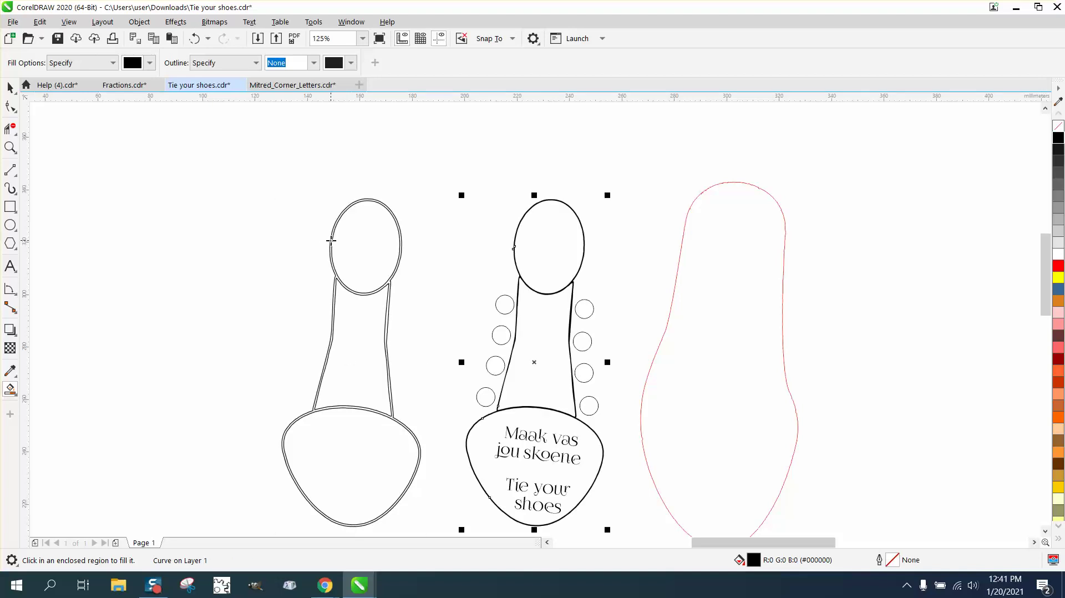
- Select the original doubled shoe outline
{"action": "left_click", "coordinate": [9, 89]}
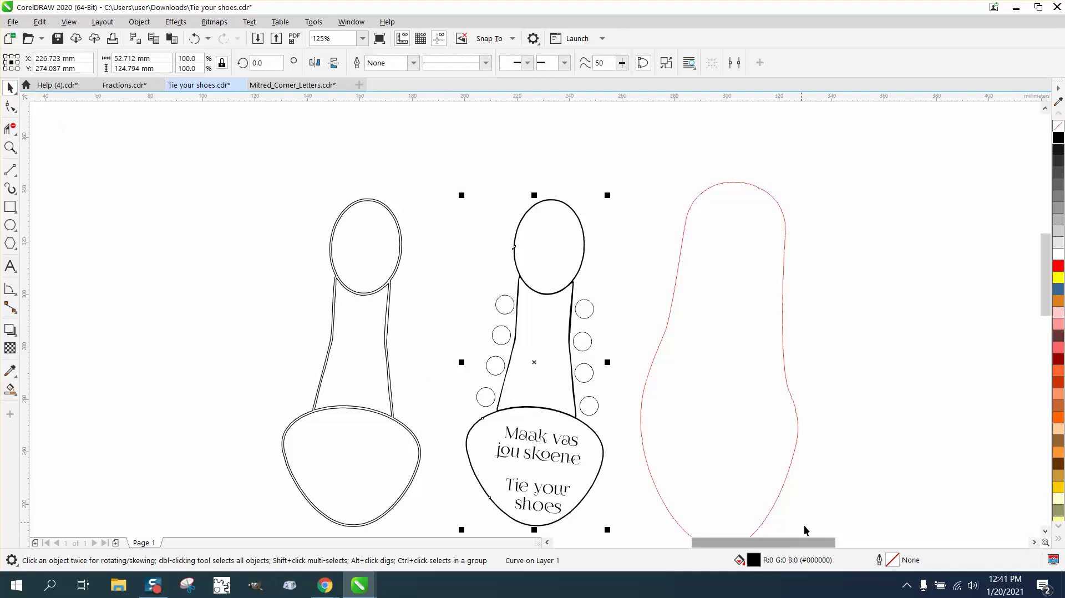
{"action": "left_click_drag", "start_coordinate": [293, 173], "coordinate": [440, 531]}
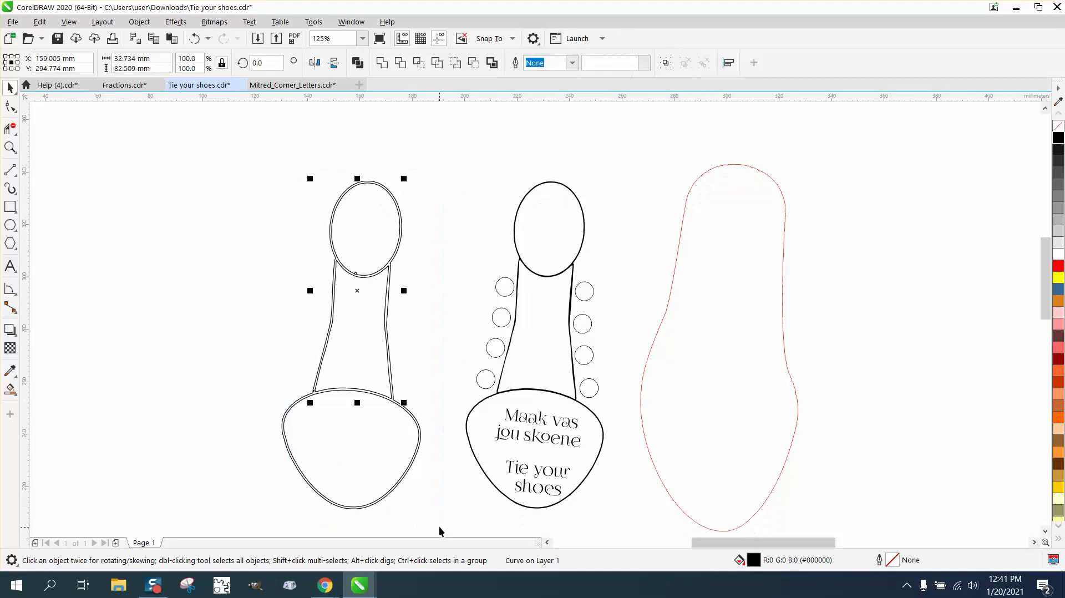
{"action": "left_click", "coordinate": [440, 530]}
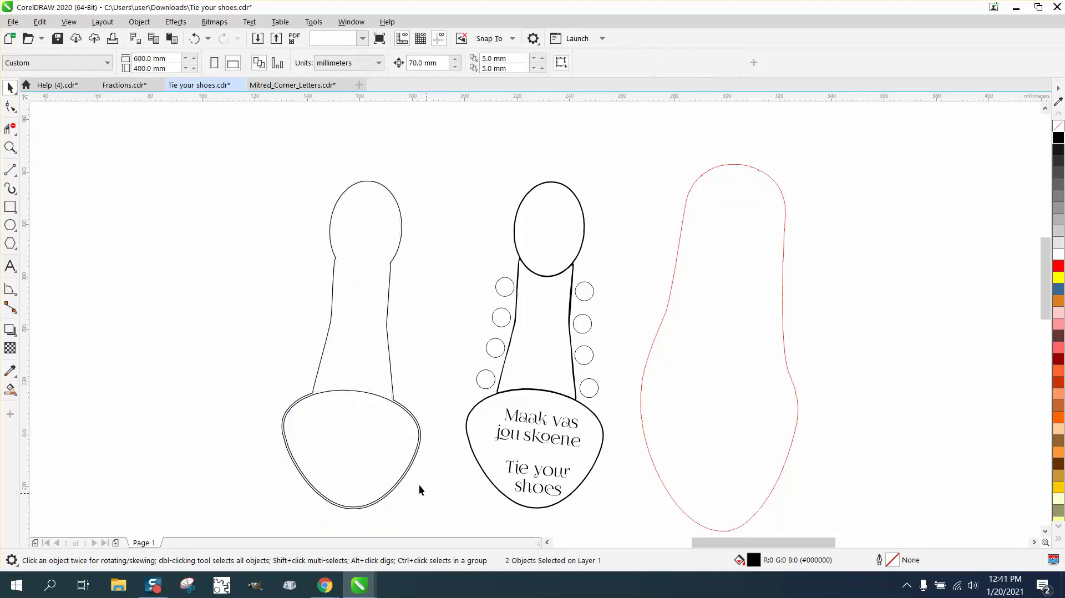
{"action": "left_click", "coordinate": [386, 338]}
- Delete the old shoe outline and zoom in on the red outline's arched top
{"action": "key", "text": "Delete"}
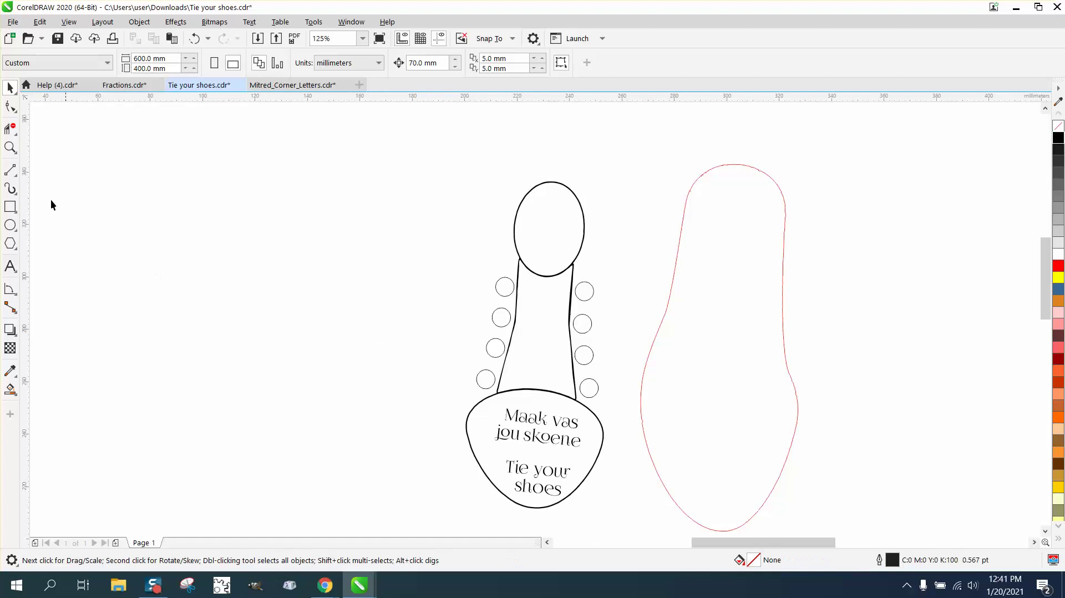
{"action": "left_click", "coordinate": [10, 149]}
{"action": "left_click_drag", "start_coordinate": [655, 155], "coordinate": [847, 218]}
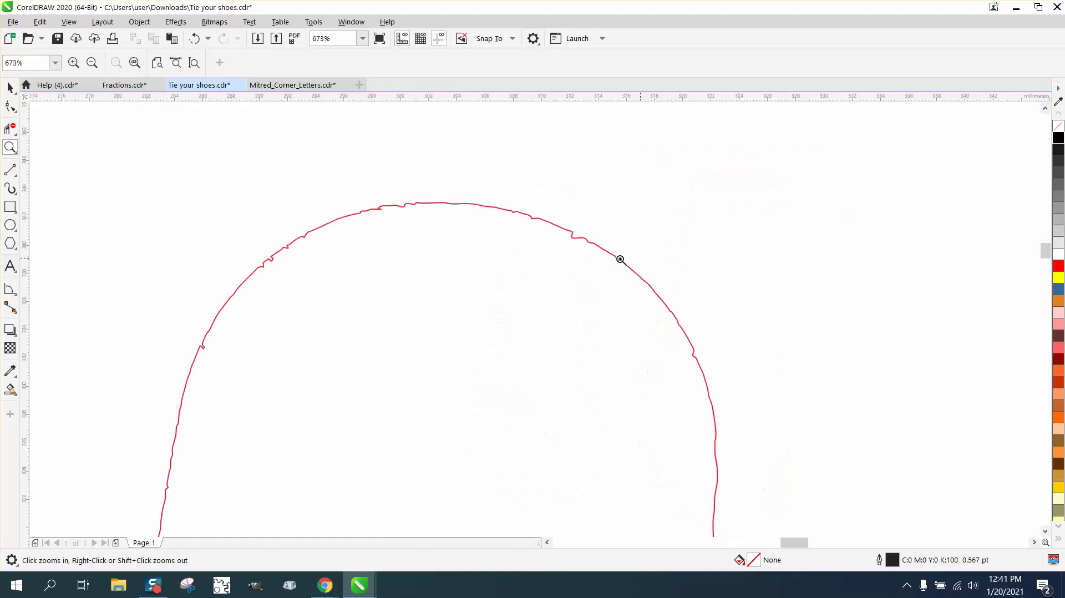
{"action": "right_click", "coordinate": [570, 239]}
{"action": "left_click_drag", "start_coordinate": [435, 185], "coordinate": [650, 315]}
{"action": "right_click", "coordinate": [648, 316]}
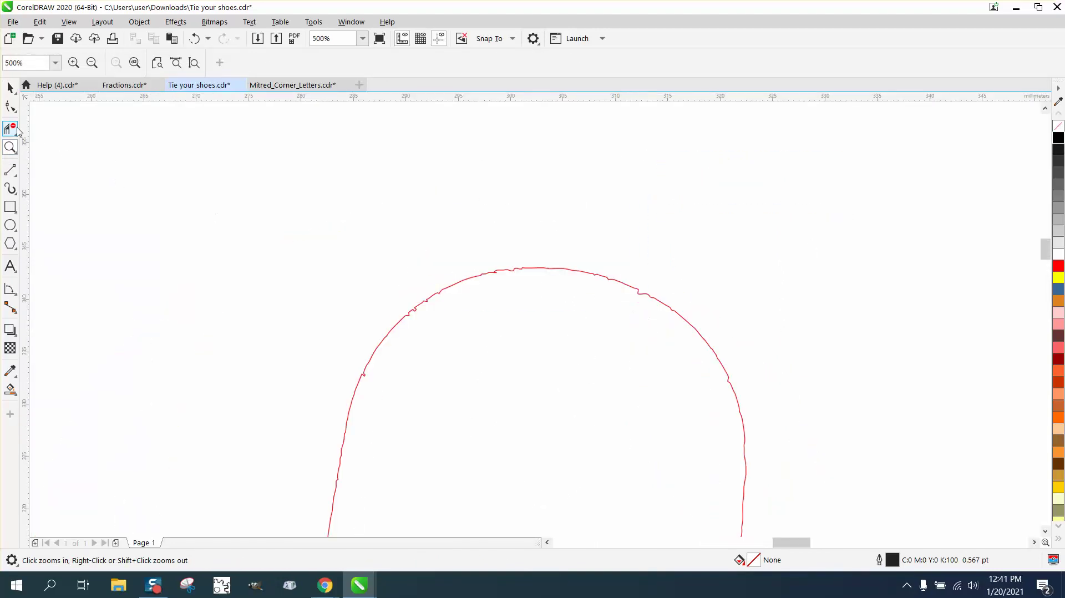
- Switch to the Smooth tool and set its brush size to 5 mm
{"action": "left_click", "coordinate": [12, 108]}
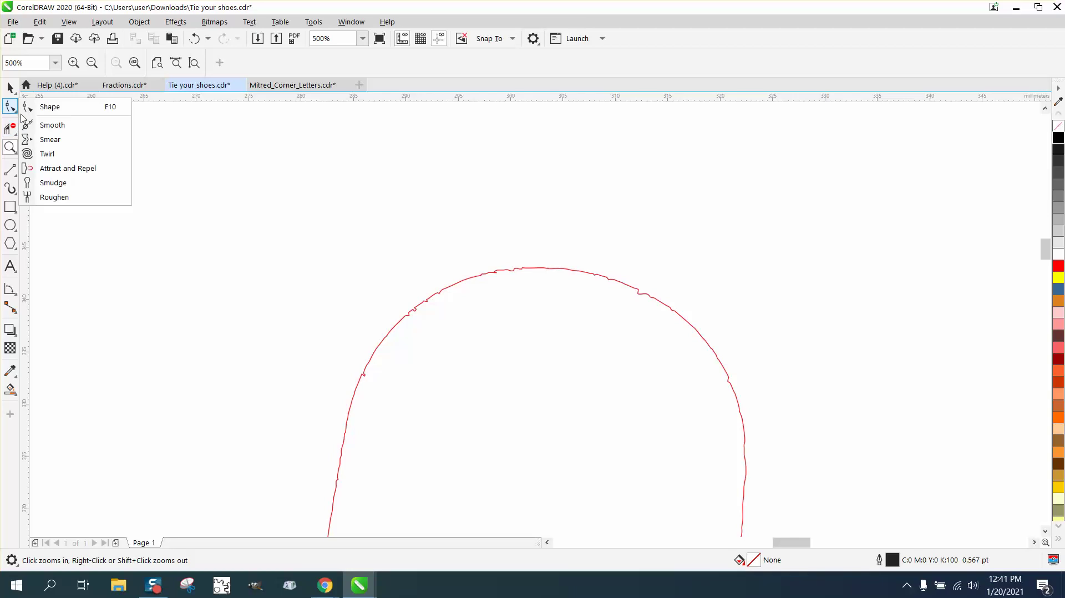
{"action": "left_click", "coordinate": [46, 125]}
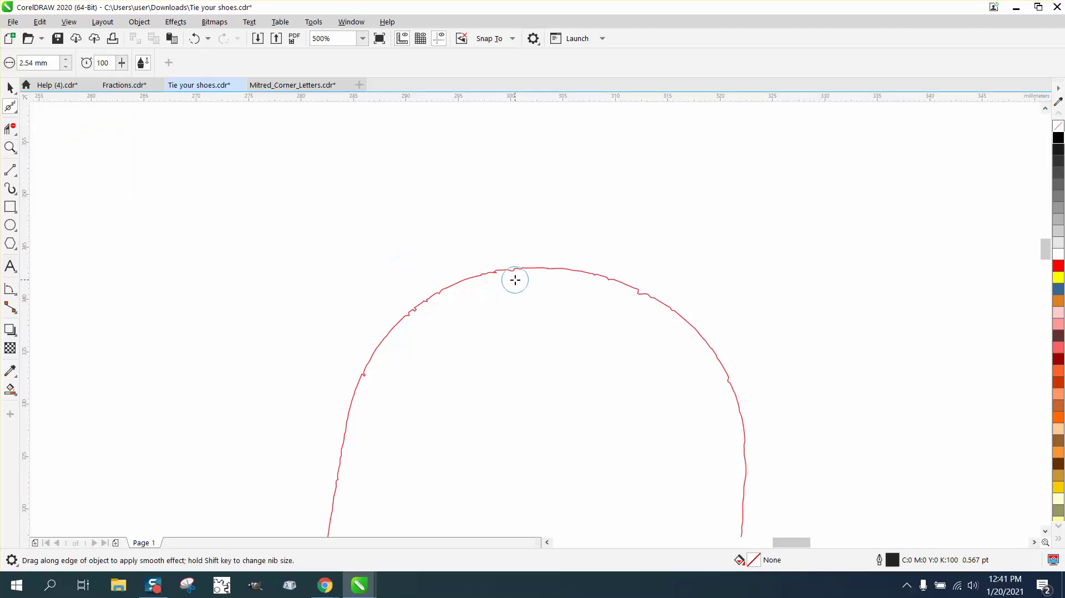
{"action": "left_click_drag", "start_coordinate": [517, 272], "coordinate": [497, 264]}
{"action": "left_click_drag", "start_coordinate": [42, 63], "coordinate": [2, 63]}
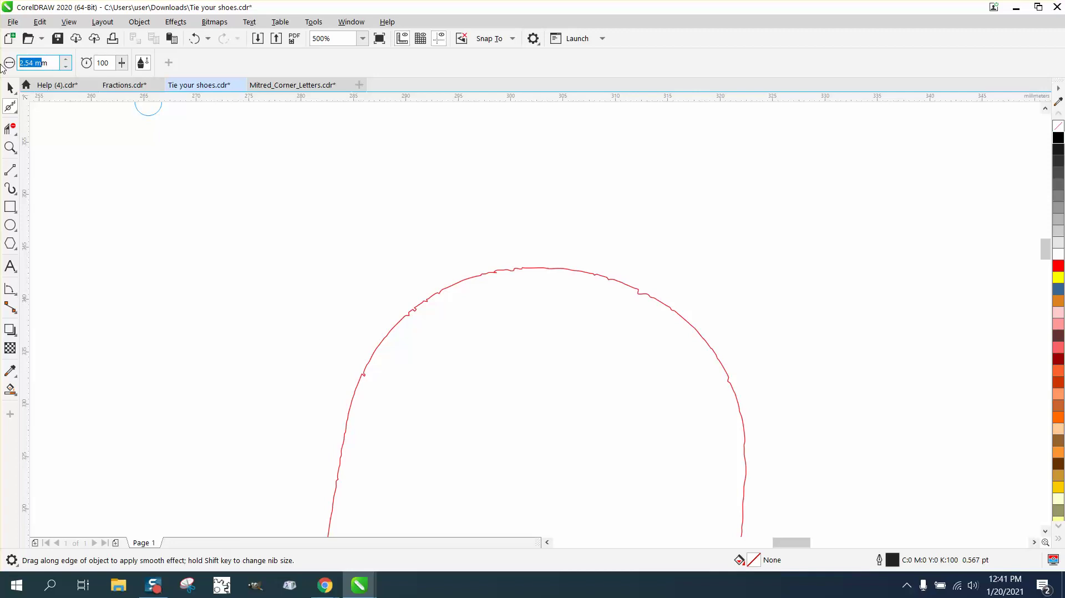
{"action": "type", "text": "5"}
{"action": "key", "text": "Return"}
{"action": "left_click", "coordinate": [34, 62]}
{"action": "key", "text": "BackSpace"}
{"action": "key", "text": "Delete"}
{"action": "key", "text": "Delete"}
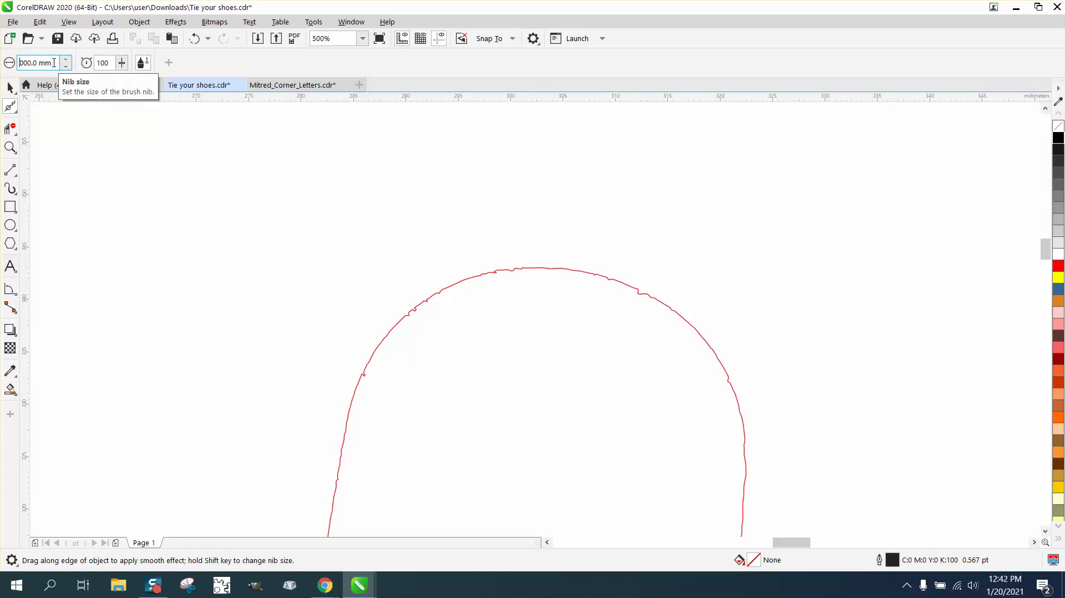
{"action": "key", "text": "Delete"}
{"action": "key", "text": "Delete"}
{"action": "key", "text": "Delete"}
{"action": "key", "text": "Delete"}
{"action": "key", "text": "Delete"}
{"action": "key", "text": "Delete"}
{"action": "key", "text": "Delete"}
{"action": "type", "text": "5"}
{"action": "key", "text": "Return"}
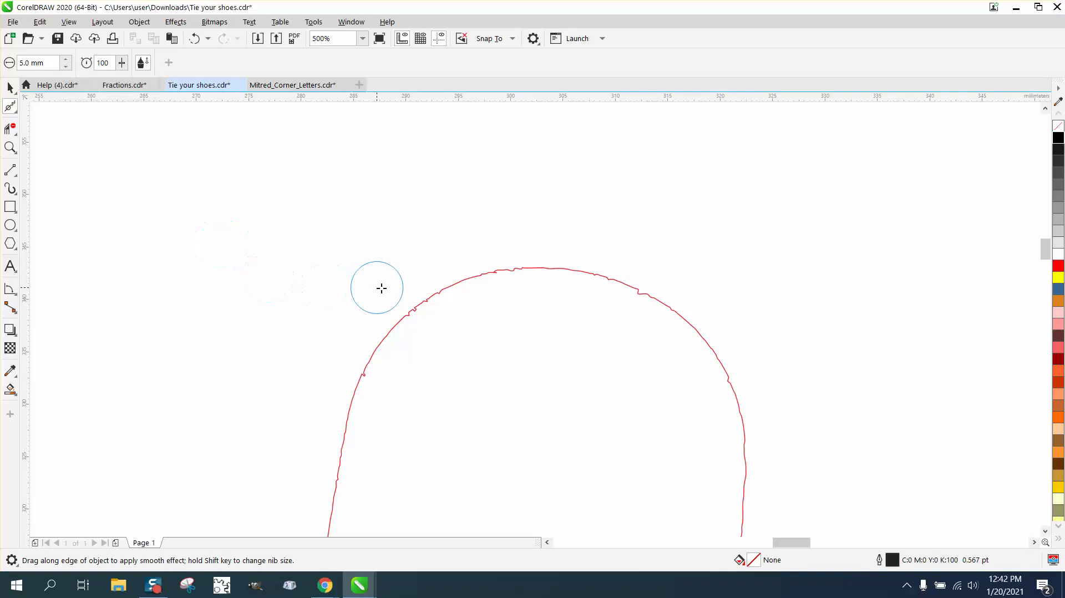
- Smooth the red outline from its left arc over the top and down the right side
{"action": "left_click", "coordinate": [416, 308]}
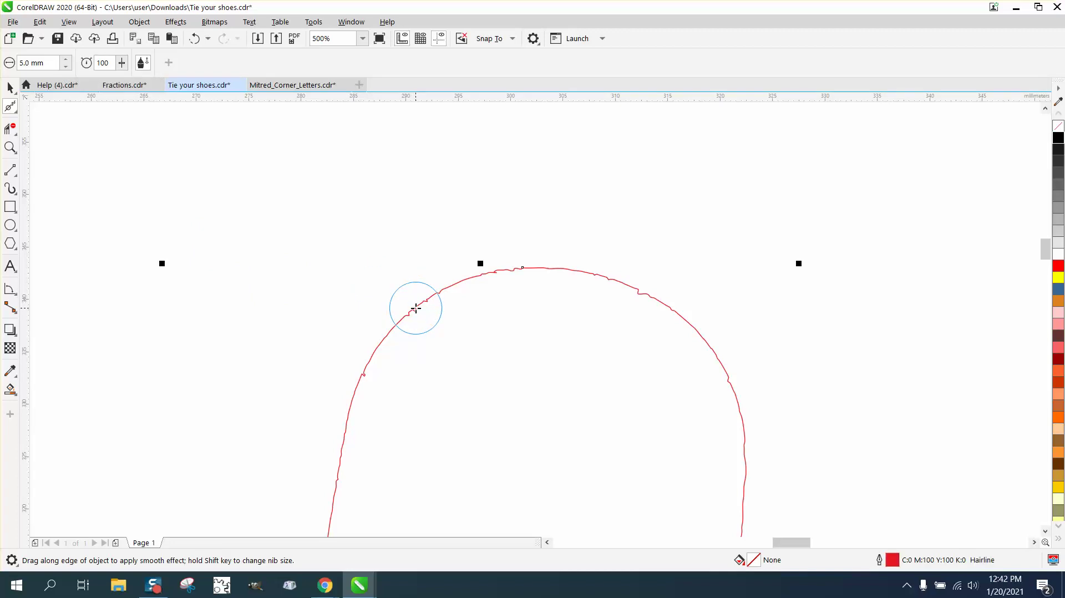
{"action": "mouse_move", "coordinate": [416, 308]}
{"action": "left_mouse_down"}
{"action": "mouse_move", "coordinate": [403, 314]}
{"action": "mouse_move", "coordinate": [435, 289]}
{"action": "mouse_move", "coordinate": [523, 273]}
{"action": "mouse_move", "coordinate": [656, 324]}
{"action": "mouse_move", "coordinate": [680, 320]}
{"action": "mouse_move", "coordinate": [644, 292]}
{"action": "mouse_move", "coordinate": [706, 320]}
{"action": "mouse_move", "coordinate": [755, 410]}
{"action": "mouse_move", "coordinate": [701, 337]}
{"action": "mouse_move", "coordinate": [518, 279]}
{"action": "mouse_move", "coordinate": [433, 306]}
{"action": "mouse_move", "coordinate": [351, 394]}
{"action": "mouse_move", "coordinate": [368, 363]}
{"action": "mouse_move", "coordinate": [335, 416]}
{"action": "mouse_move", "coordinate": [389, 344]}
{"action": "mouse_move", "coordinate": [624, 308]}
{"action": "mouse_move", "coordinate": [710, 380]}
{"action": "left_mouse_up"}
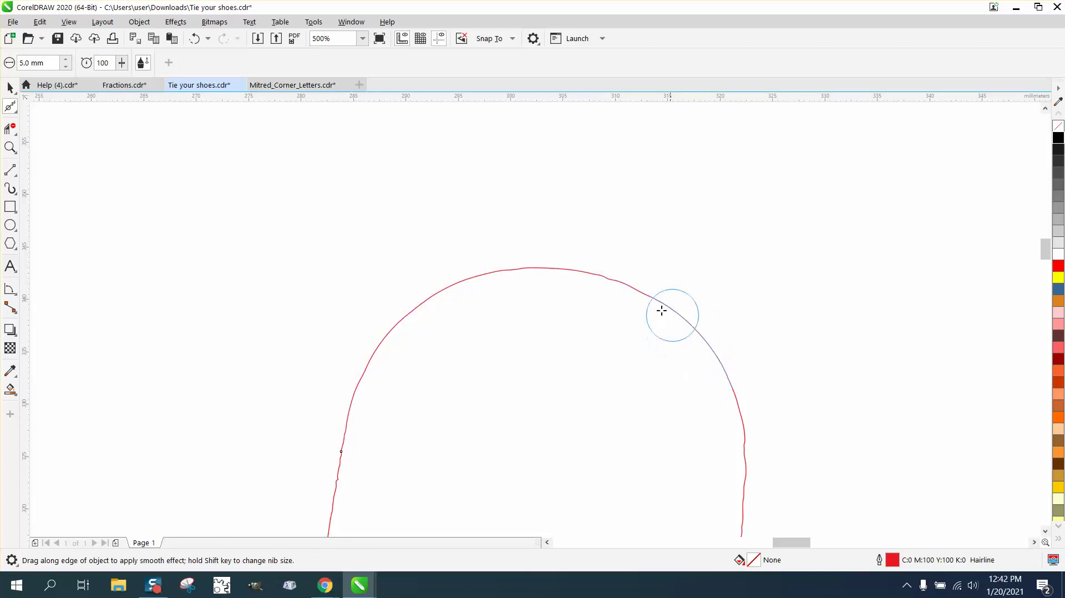
{"action": "mouse_move", "coordinate": [661, 310]}
{"action": "left_mouse_down"}
{"action": "mouse_move", "coordinate": [614, 285]}
{"action": "mouse_move", "coordinate": [522, 267]}
{"action": "mouse_move", "coordinate": [680, 350]}
{"action": "mouse_move", "coordinate": [740, 504]}
{"action": "mouse_move", "coordinate": [739, 452]}
{"action": "left_mouse_up"}
{"action": "scroll", "coordinate": [358, 341], "scroll_direction": "down", "scroll_amount": 2}
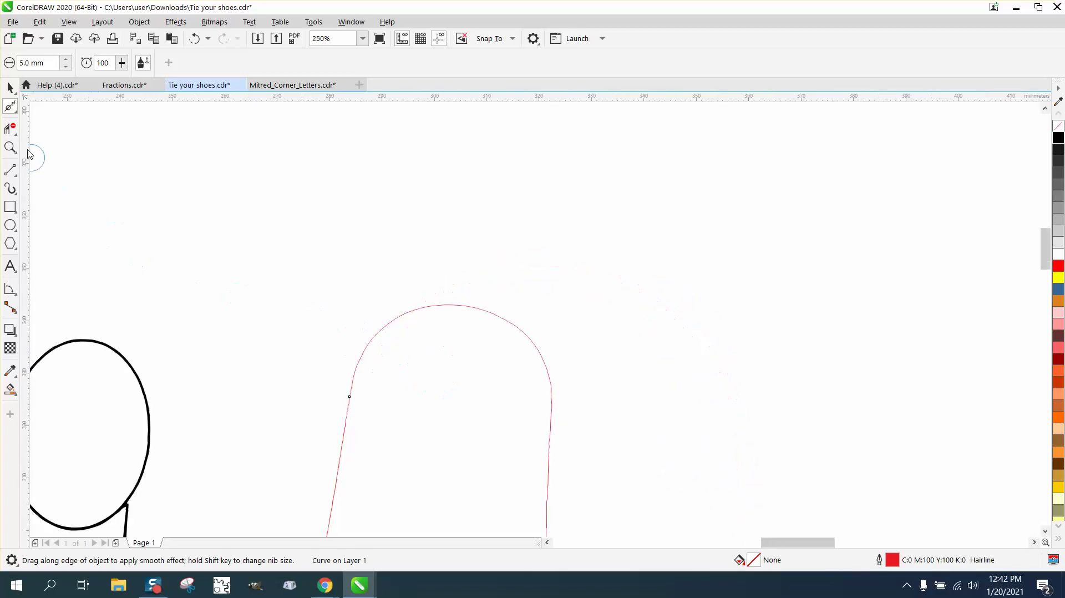
{"action": "left_click", "coordinate": [10, 147]}
{"action": "scroll", "coordinate": [304, 294], "scroll_direction": "down", "scroll_amount": 2}
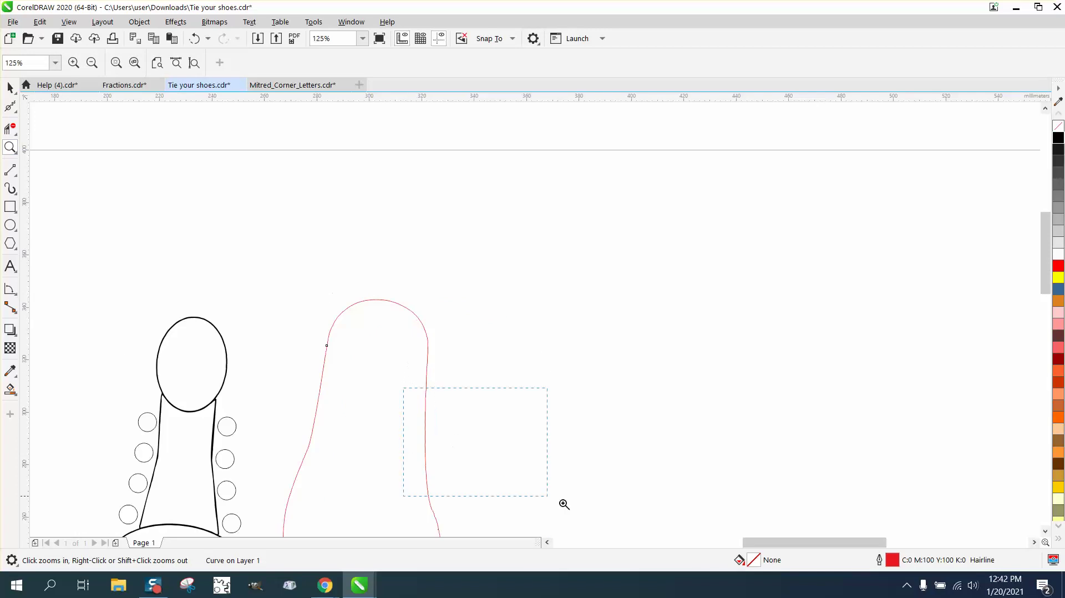
{"action": "left_click_drag", "start_coordinate": [564, 504], "coordinate": [560, 499]}
{"action": "left_click_drag", "start_coordinate": [489, 342], "coordinate": [487, 339]}
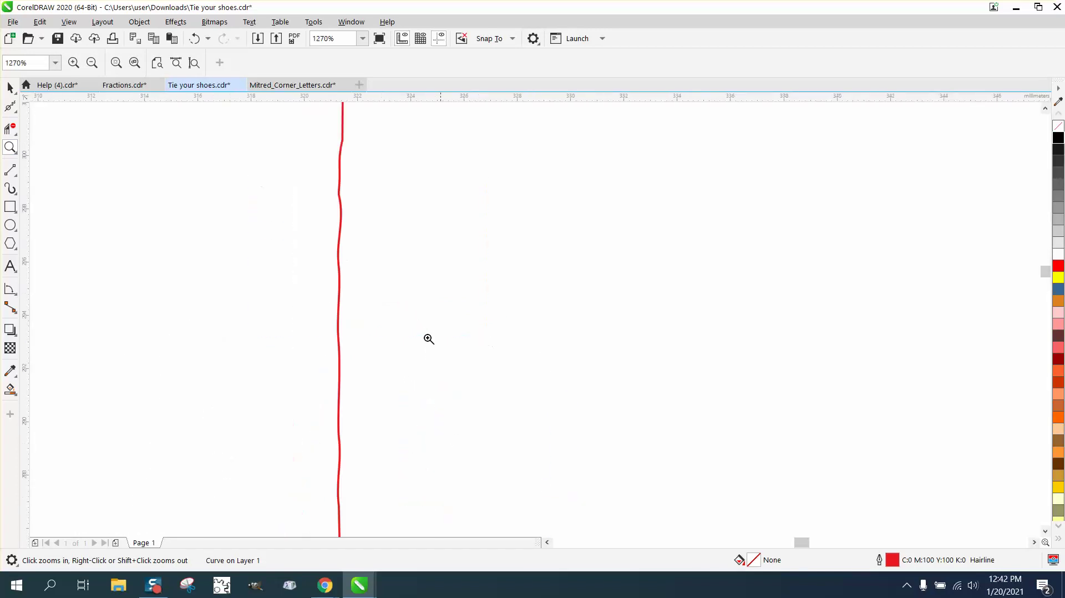
- With the Shape tool, delete a cluster of redundant nodes on the red outline's edge
{"action": "left_click", "coordinate": [11, 107]}
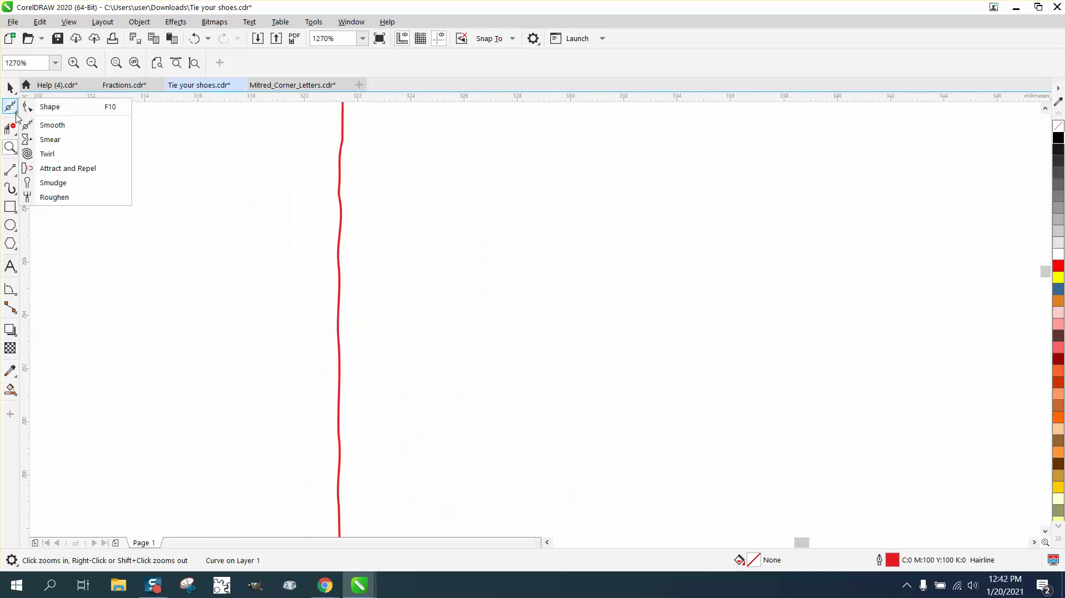
{"action": "left_click", "coordinate": [55, 107]}
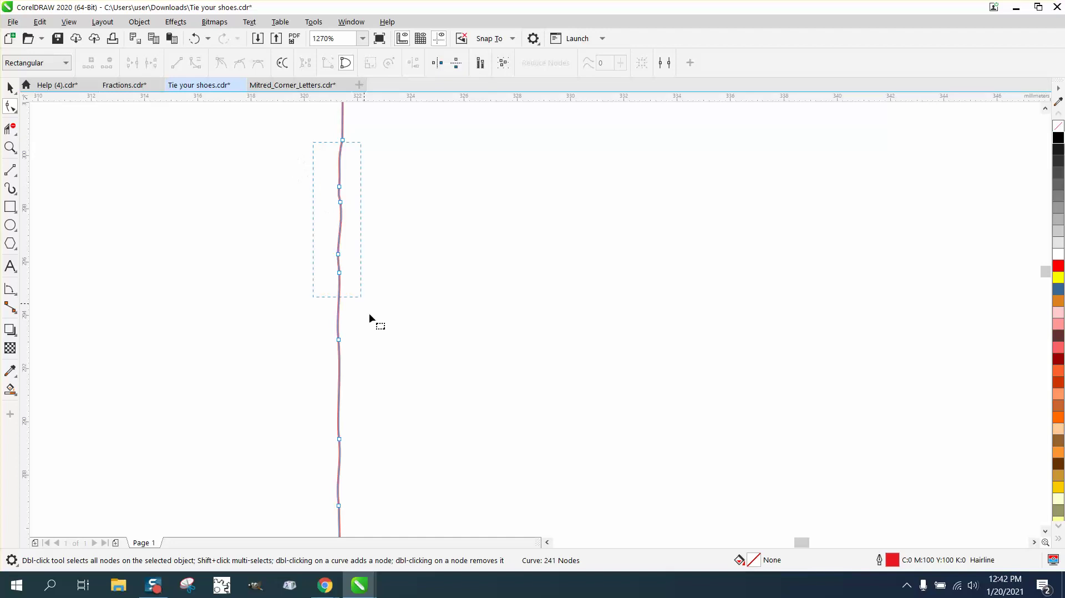
{"action": "left_click_drag", "start_coordinate": [436, 398], "coordinate": [438, 398]}
{"action": "key", "text": "Delete"}
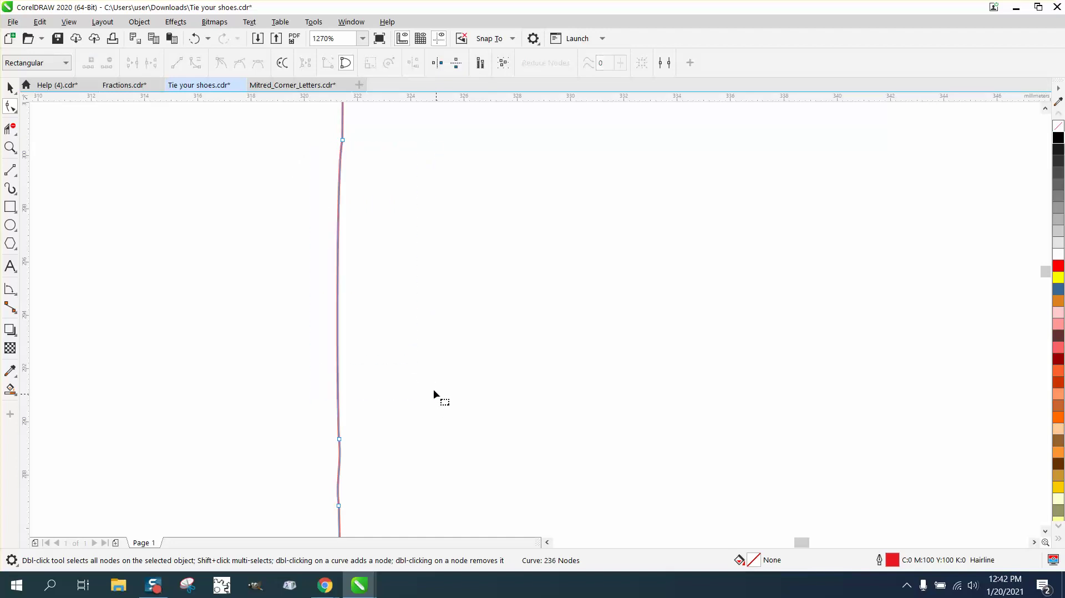
{"action": "scroll", "coordinate": [390, 357], "scroll_direction": "down", "scroll_amount": 2}
{"action": "scroll", "coordinate": [446, 382], "scroll_direction": "down", "scroll_amount": 4}
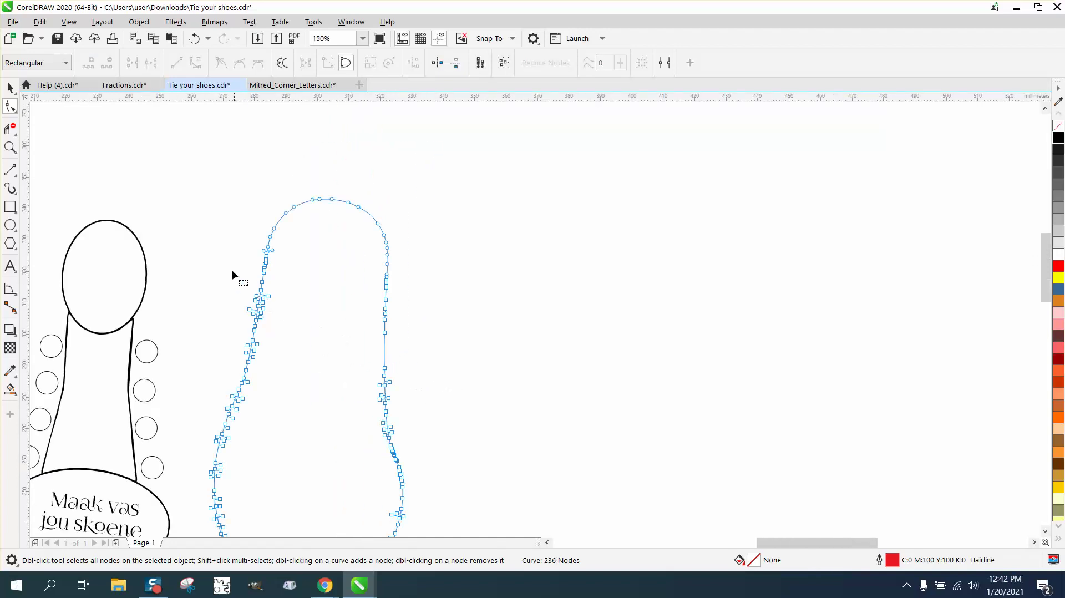
- Delete the dense extra nodes along the upper-left side and bend, leaving 184 nodes
{"action": "left_click_drag", "start_coordinate": [488, 354], "coordinate": [487, 354]}
{"action": "key", "text": "Delete"}
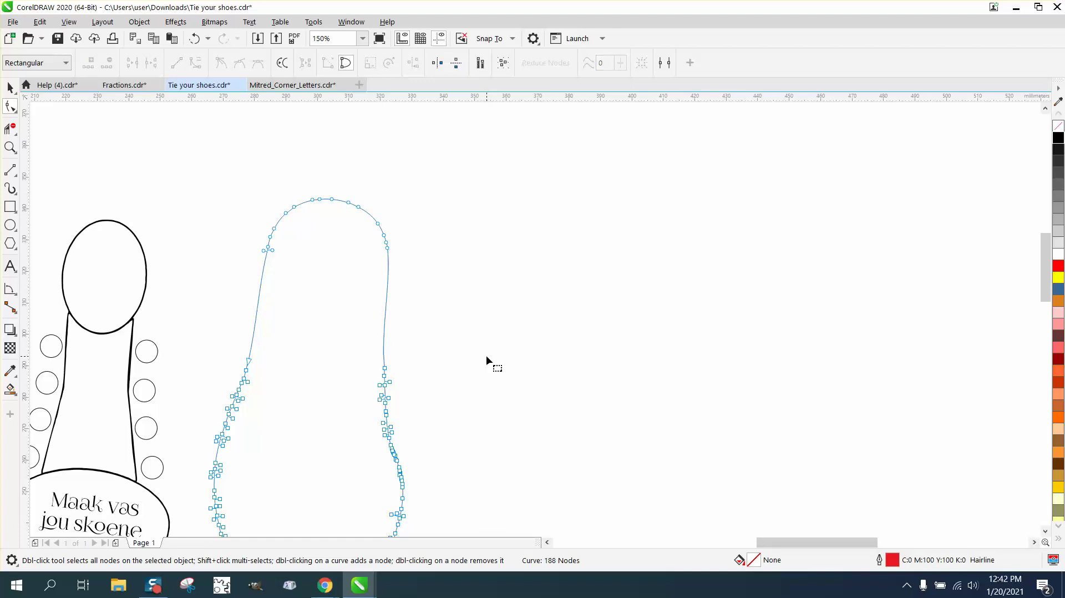
{"action": "left_click_drag", "start_coordinate": [277, 254], "coordinate": [280, 262]}
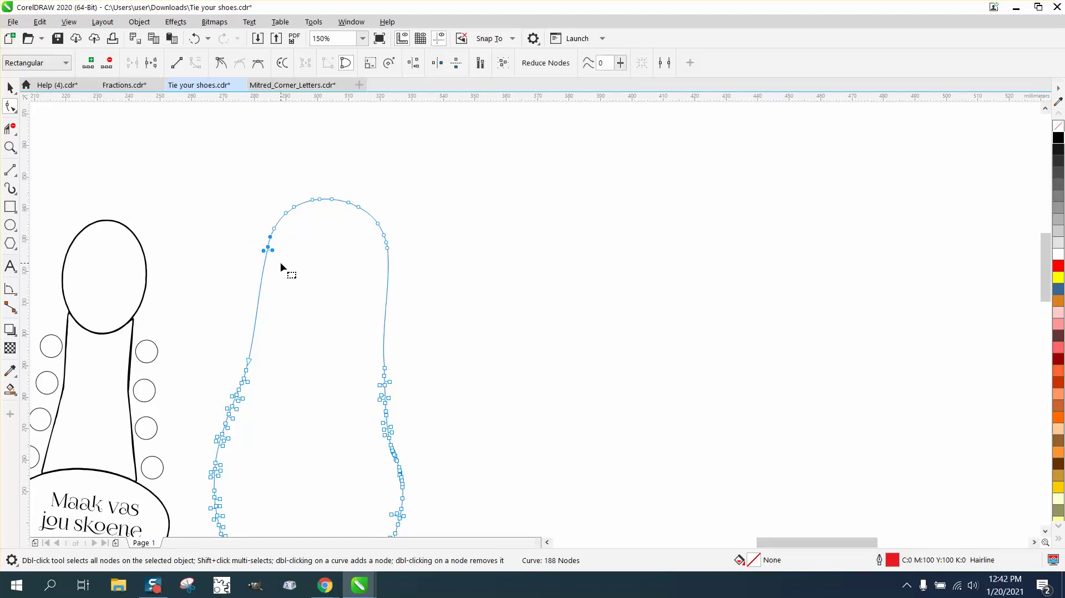
{"action": "key", "text": "Delete"}
{"action": "left_click", "coordinate": [10, 147]}
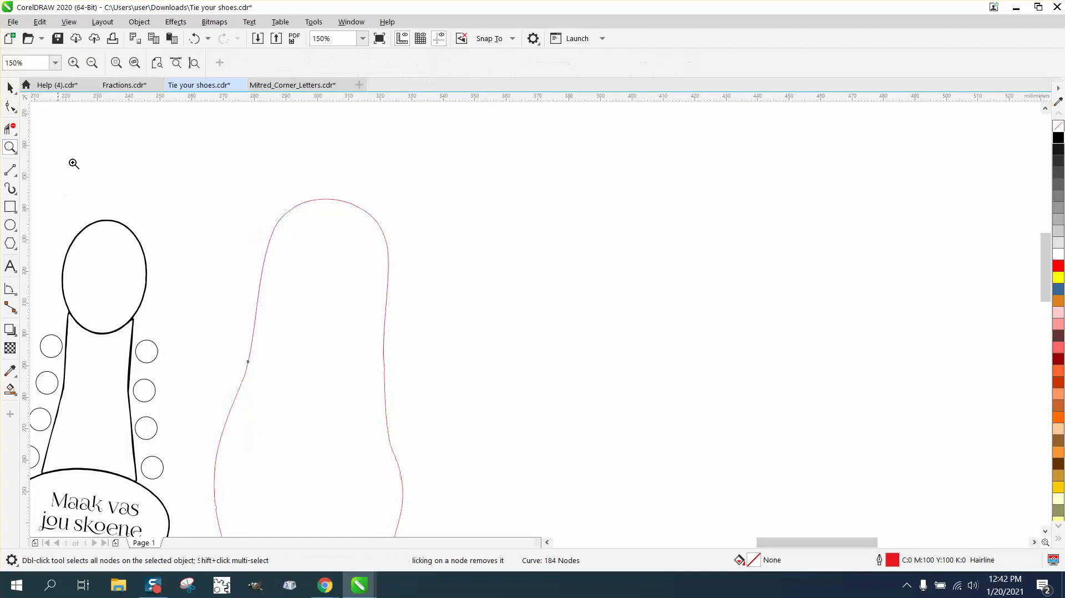
{"action": "left_click_drag", "start_coordinate": [207, 173], "coordinate": [494, 295]}
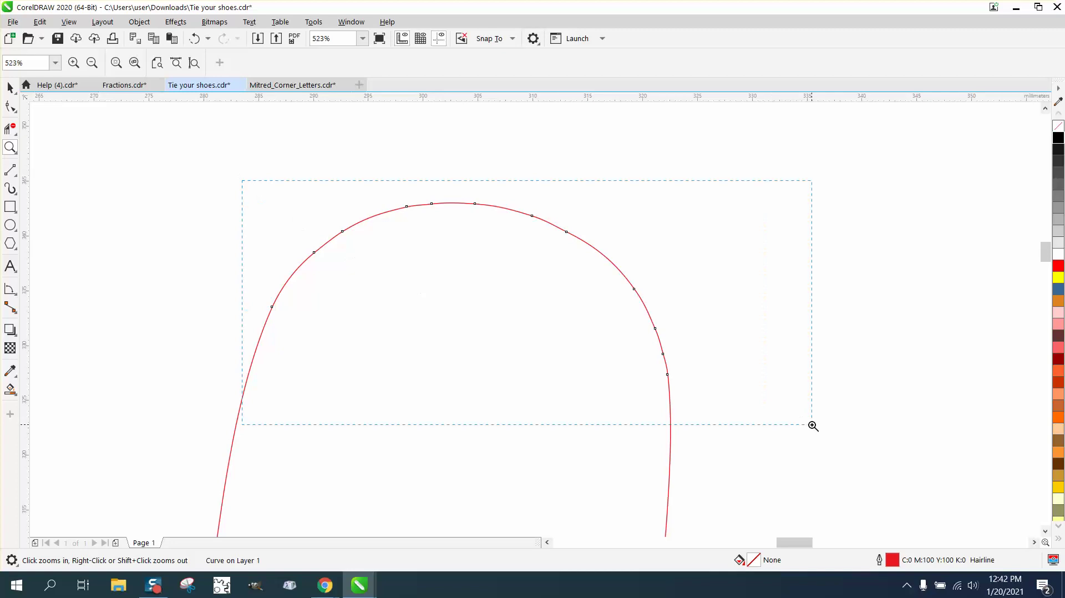
{"action": "left_click_drag", "start_coordinate": [813, 425], "coordinate": [813, 425]}
- Smooth the upper-left part of the red outline's arc with the Smooth brush
{"action": "left_click", "coordinate": [10, 106]}
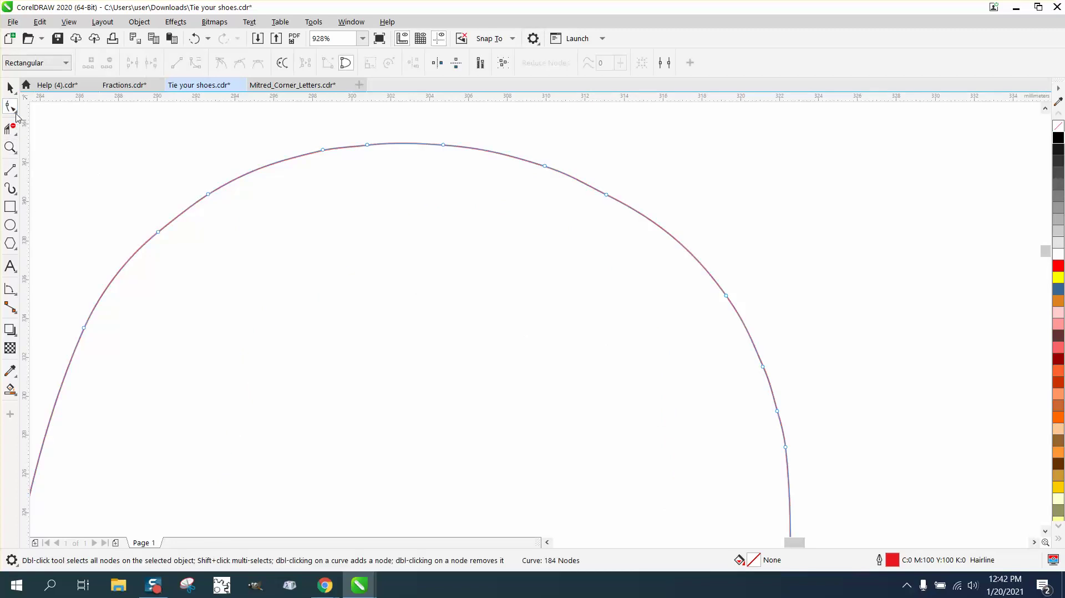
{"action": "left_click", "coordinate": [15, 110]}
{"action": "left_click", "coordinate": [52, 125]}
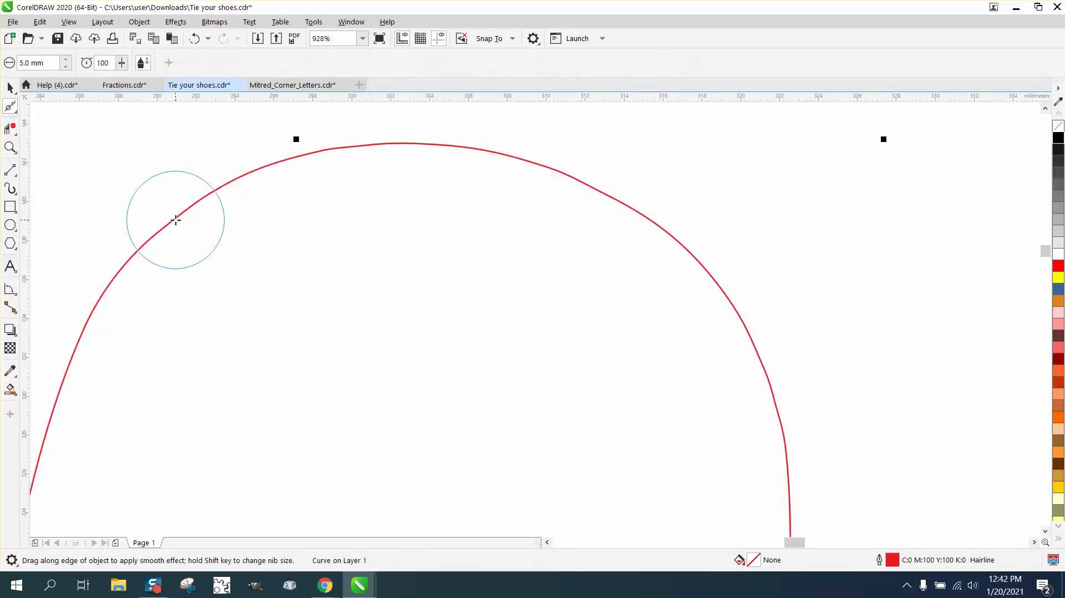
{"action": "mouse_move", "coordinate": [171, 224]}
{"action": "left_mouse_down"}
{"action": "mouse_move", "coordinate": [127, 279]}
{"action": "mouse_move", "coordinate": [149, 240]}
{"action": "mouse_move", "coordinate": [236, 179]}
{"action": "mouse_move", "coordinate": [382, 156]}
{"action": "mouse_move", "coordinate": [493, 159]}
{"action": "mouse_move", "coordinate": [622, 215]}
{"action": "mouse_move", "coordinate": [708, 297]}
{"action": "mouse_move", "coordinate": [768, 477]}
{"action": "mouse_move", "coordinate": [777, 394]}
{"action": "mouse_move", "coordinate": [779, 434]}
{"action": "mouse_move", "coordinate": [768, 386]}
{"action": "mouse_move", "coordinate": [726, 310]}
{"action": "mouse_move", "coordinate": [671, 255]}
{"action": "mouse_move", "coordinate": [522, 183]}
{"action": "mouse_move", "coordinate": [403, 162]}
{"action": "mouse_move", "coordinate": [236, 213]}
{"action": "left_mouse_up"}
{"action": "scroll", "coordinate": [295, 232], "scroll_direction": "down", "scroll_amount": 5}
{"action": "scroll", "coordinate": [414, 293], "scroll_direction": "down", "scroll_amount": 2}
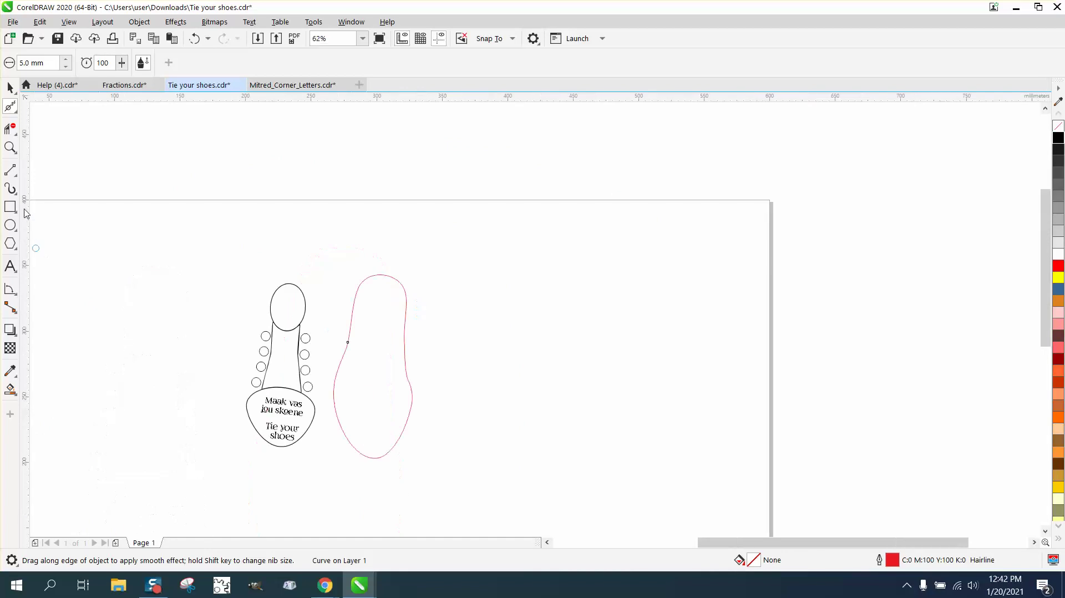
- Zoom in on the lower outline, set a 10 mm brush and smooth the right edge
{"action": "key", "text": "z"}
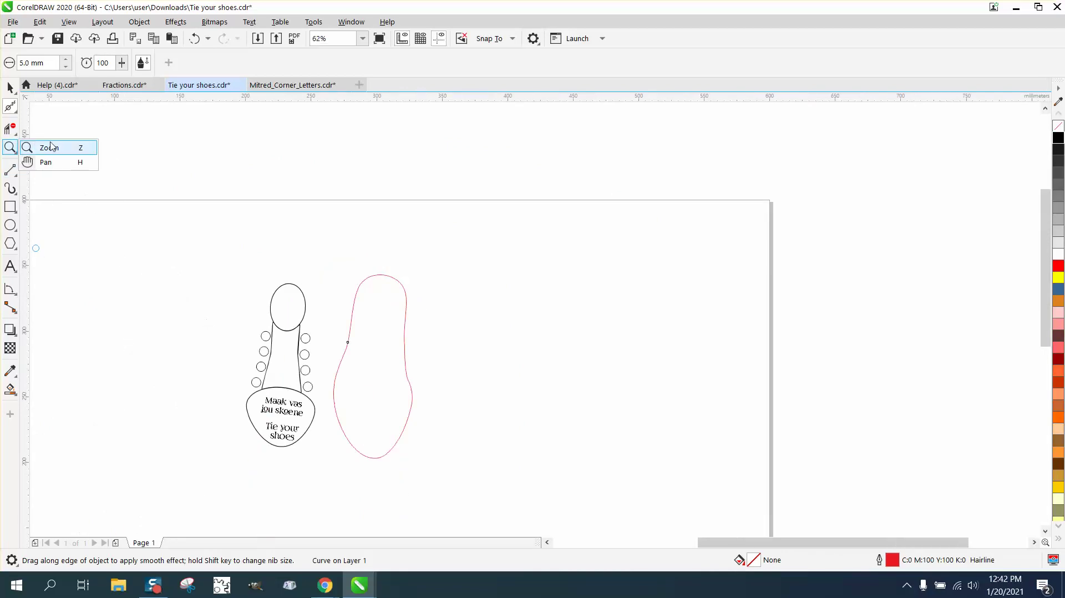
{"action": "left_click", "coordinate": [51, 151]}
{"action": "left_click_drag", "start_coordinate": [315, 373], "coordinate": [510, 482]}
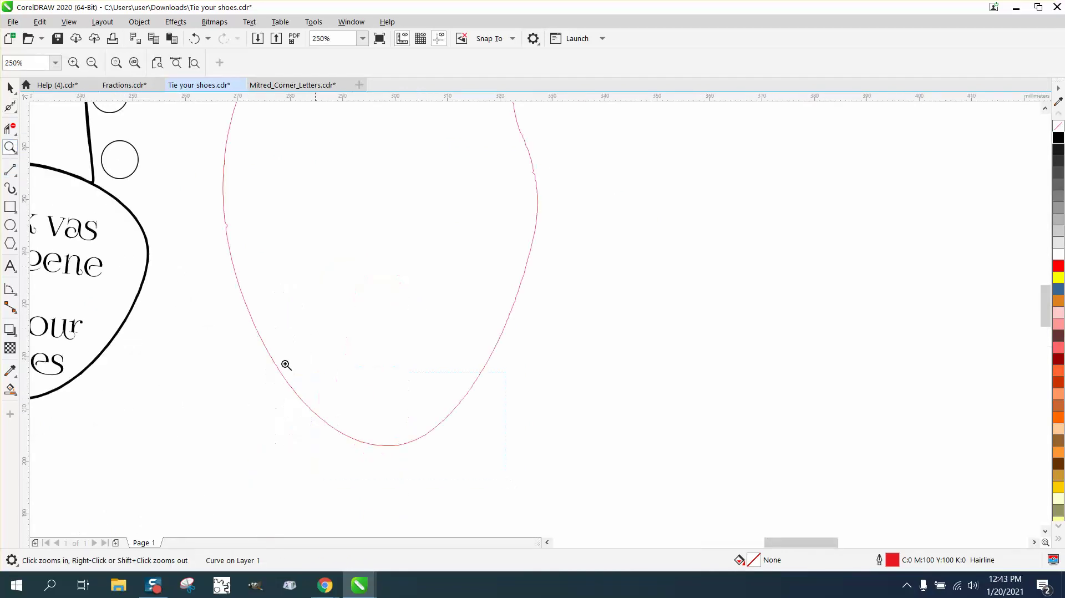
{"action": "left_click", "coordinate": [15, 110]}
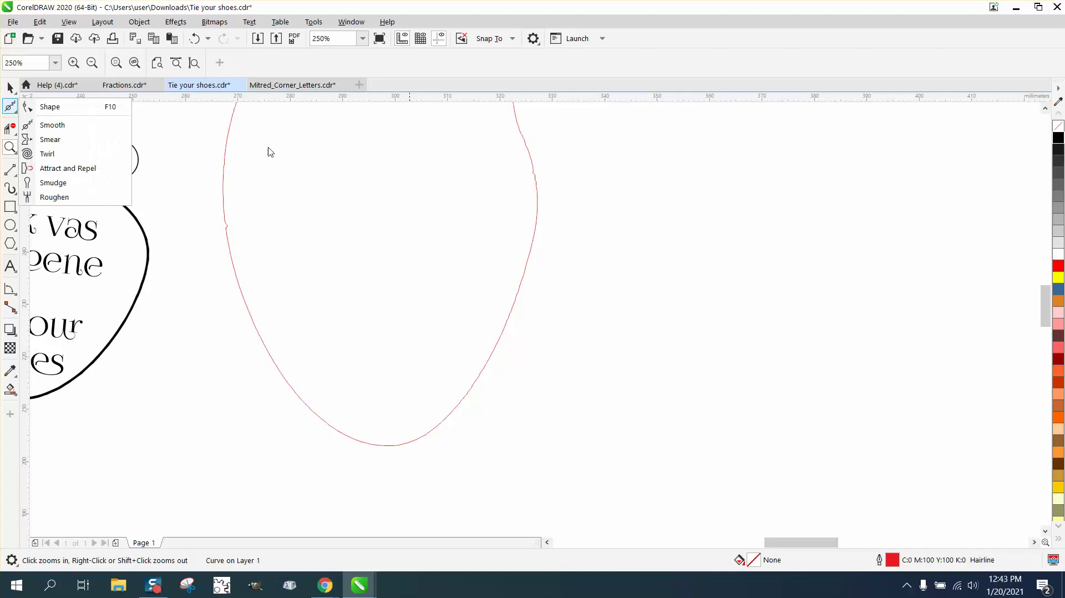
{"action": "left_click", "coordinate": [52, 124]}
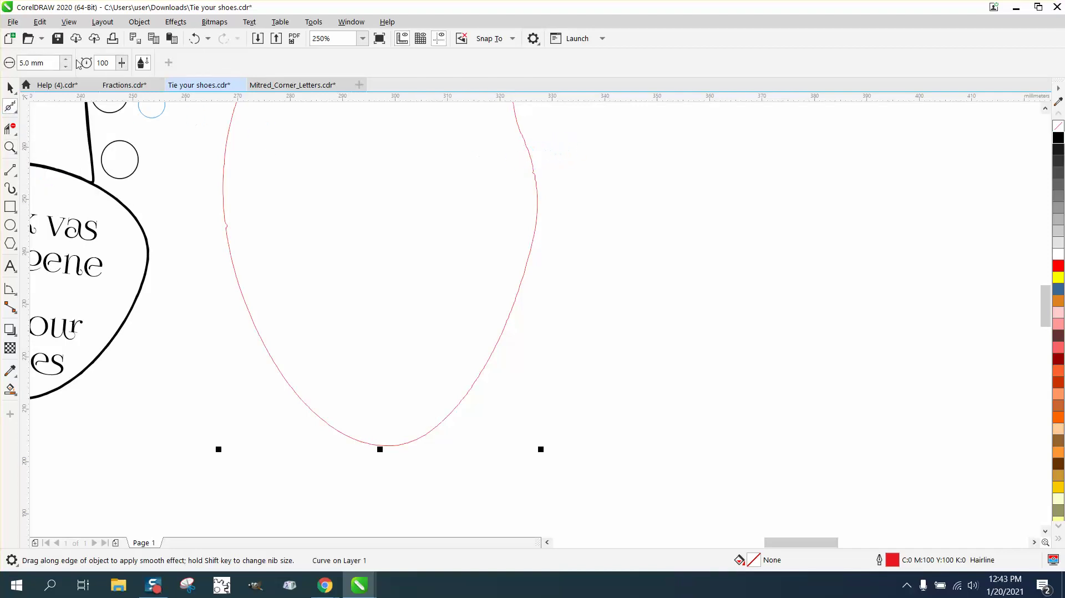
{"action": "left_click_drag", "start_coordinate": [33, 63], "coordinate": [7, 61]}
{"action": "type", "text": "10"}
{"action": "key", "text": "Return"}
{"action": "mouse_move", "coordinate": [633, 427]}
{"action": "left_mouse_down"}
{"action": "mouse_move", "coordinate": [520, 345]}
{"action": "mouse_move", "coordinate": [592, 353]}
{"action": "left_mouse_up"}
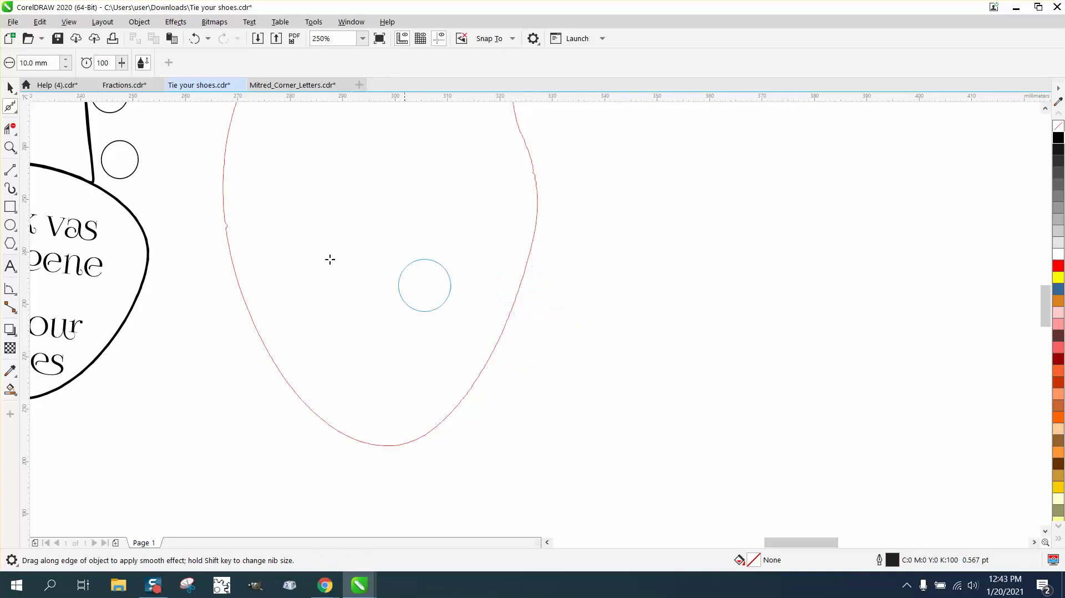
- With a 20 mm brush, smooth the right edge, left side and node cluster, then select the outline
{"action": "left_click_drag", "start_coordinate": [47, 62], "coordinate": [3, 65]}
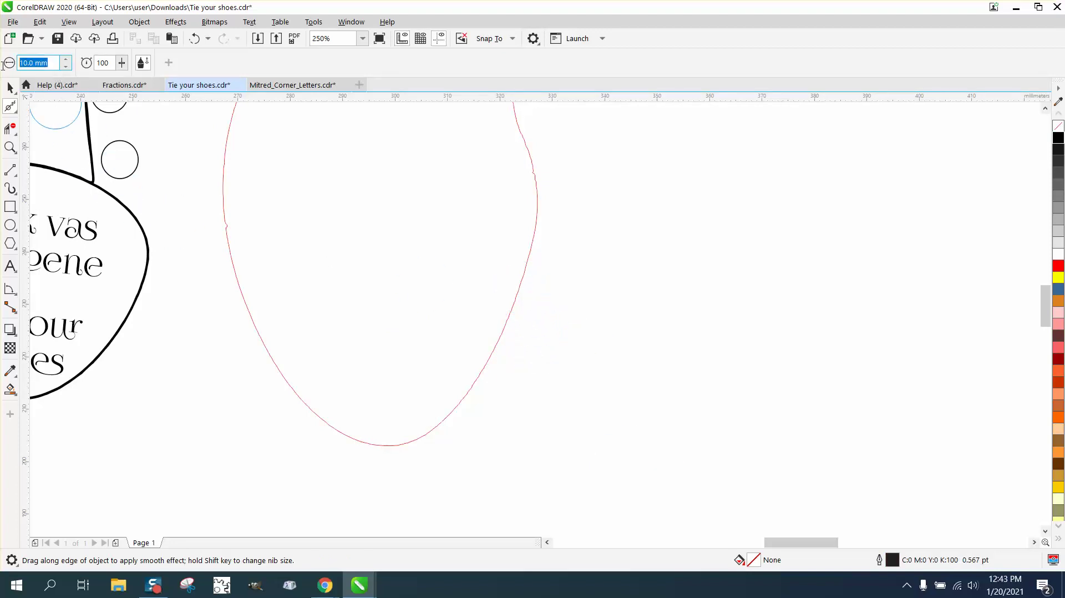
{"action": "type", "text": "20"}
{"action": "key", "text": "Return"}
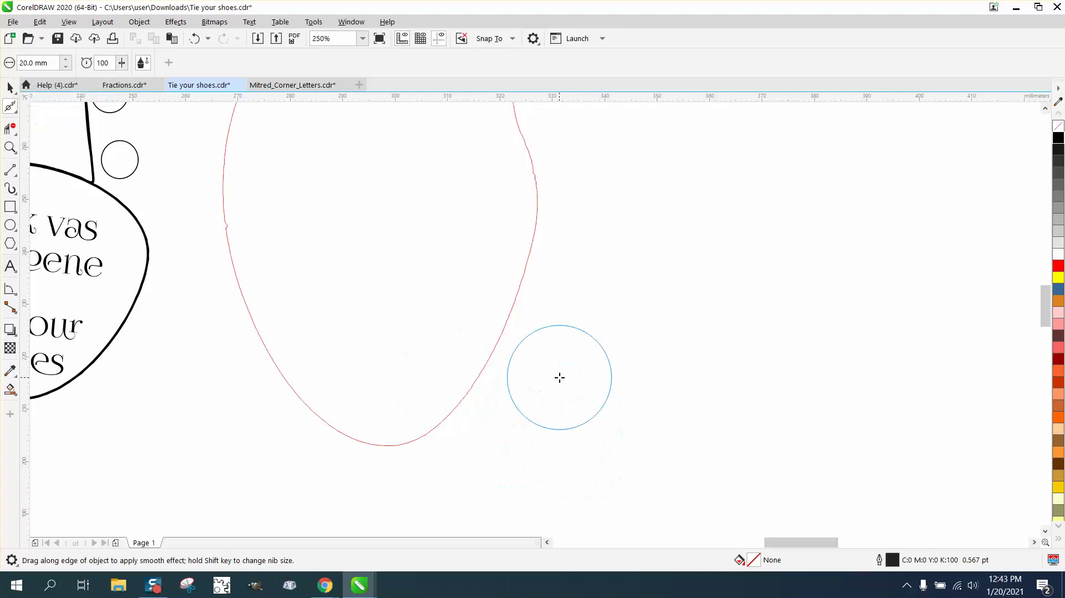
{"action": "mouse_move", "coordinate": [519, 289]}
{"action": "left_mouse_down"}
{"action": "mouse_move", "coordinate": [504, 310]}
{"action": "mouse_move", "coordinate": [527, 236]}
{"action": "mouse_move", "coordinate": [530, 159]}
{"action": "mouse_move", "coordinate": [527, 271]}
{"action": "mouse_move", "coordinate": [446, 398]}
{"action": "mouse_move", "coordinate": [342, 404]}
{"action": "mouse_move", "coordinate": [248, 261]}
{"action": "mouse_move", "coordinate": [247, 202]}
{"action": "mouse_move", "coordinate": [225, 197]}
{"action": "mouse_move", "coordinate": [229, 284]}
{"action": "mouse_move", "coordinate": [444, 438]}
{"action": "mouse_move", "coordinate": [581, 387]}
{"action": "left_mouse_up"}
{"action": "scroll", "coordinate": [581, 387], "scroll_direction": "down", "scroll_amount": 3}
{"action": "left_click_drag", "start_coordinate": [428, 332], "coordinate": [428, 273]}
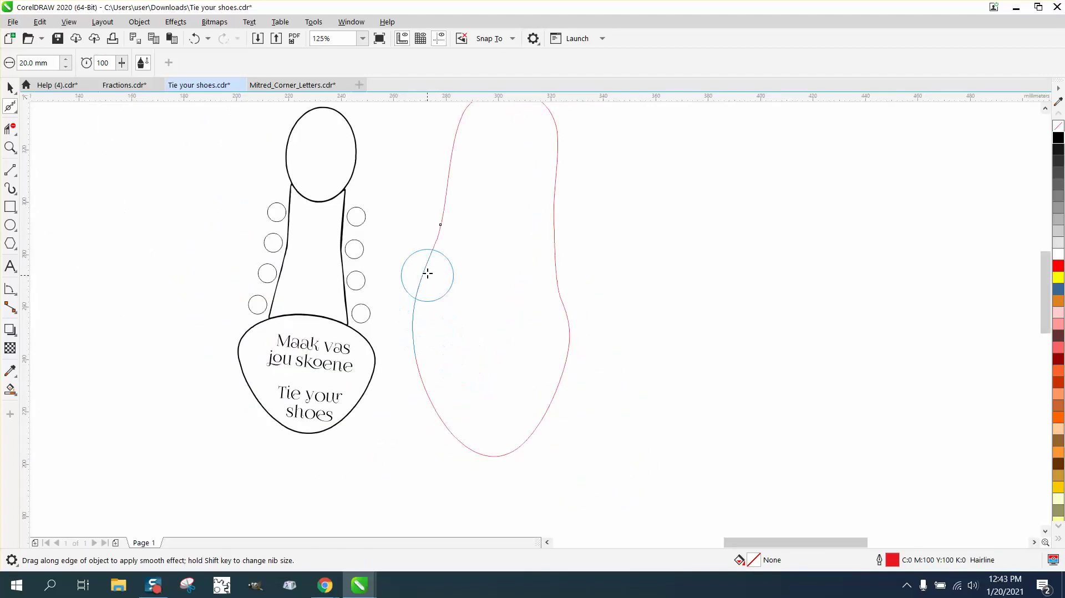
{"action": "mouse_move", "coordinate": [498, 212]}
{"action": "left_mouse_down"}
{"action": "mouse_move", "coordinate": [544, 190]}
{"action": "mouse_move", "coordinate": [570, 328]}
{"action": "mouse_move", "coordinate": [566, 201]}
{"action": "left_mouse_up"}
{"action": "left_click", "coordinate": [10, 88]}
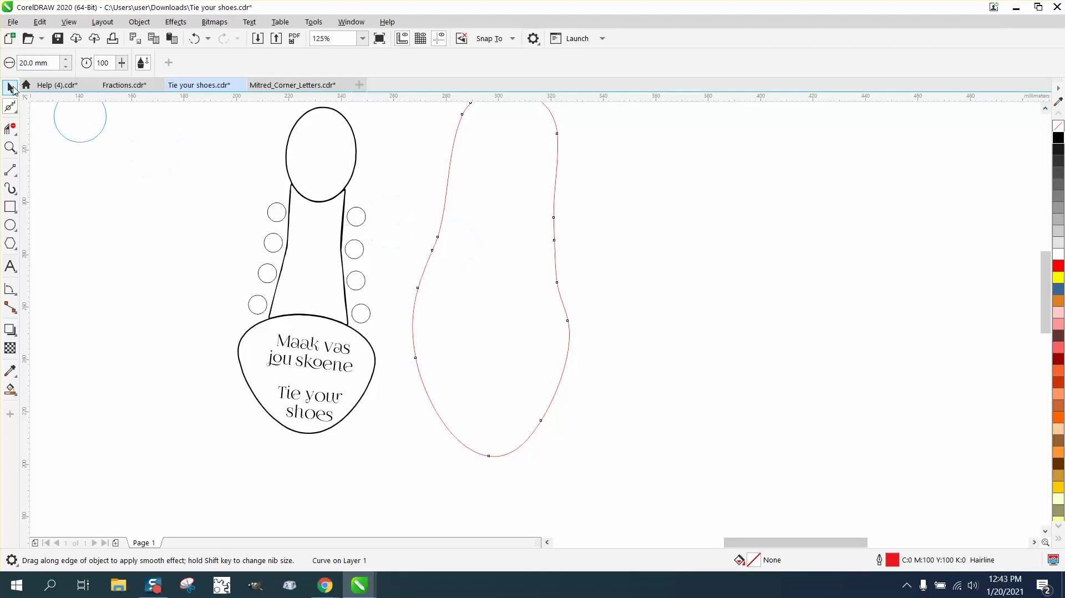
- Shift the red outline 70 mm left onto the shoe tag and zoom into its top around the oval
{"action": "scroll", "coordinate": [657, 333], "scroll_direction": "down", "scroll_amount": 1}
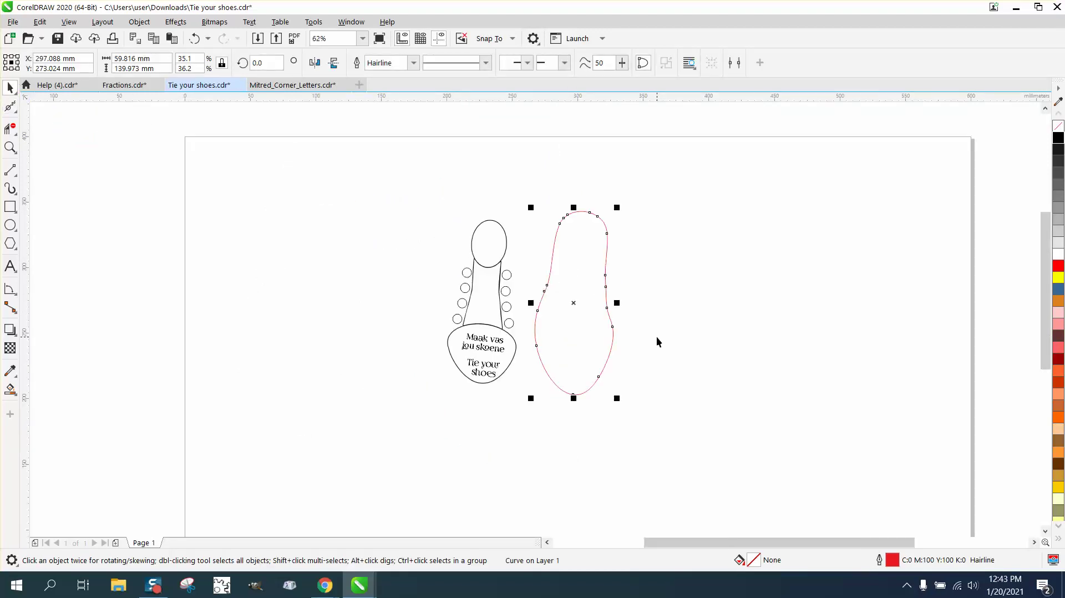
{"action": "key", "text": "ctrl+z"}
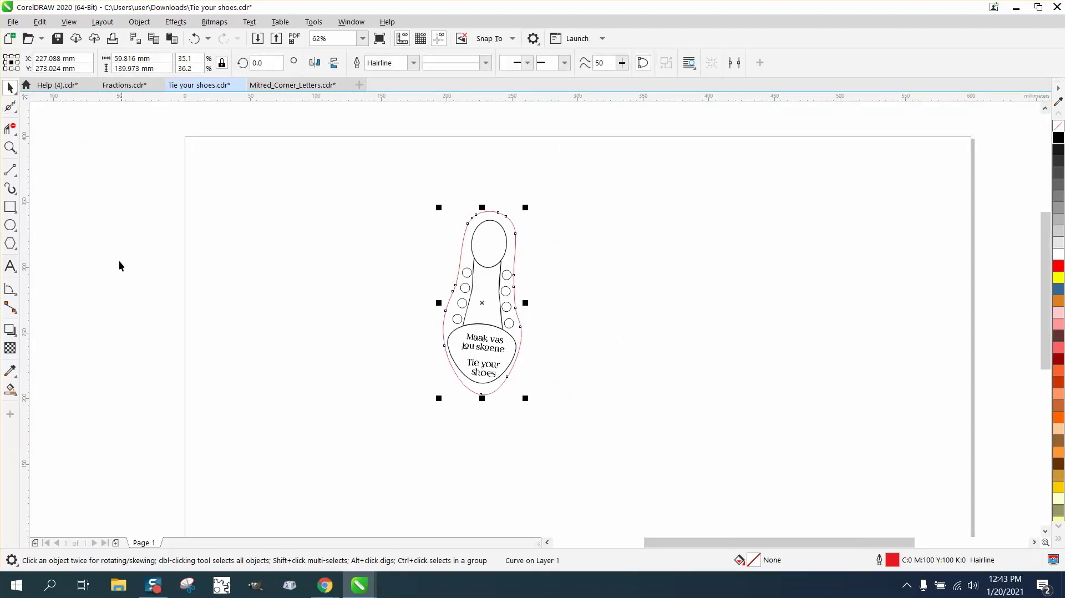
{"action": "left_click", "coordinate": [10, 147]}
{"action": "left_click", "coordinate": [580, 378]}
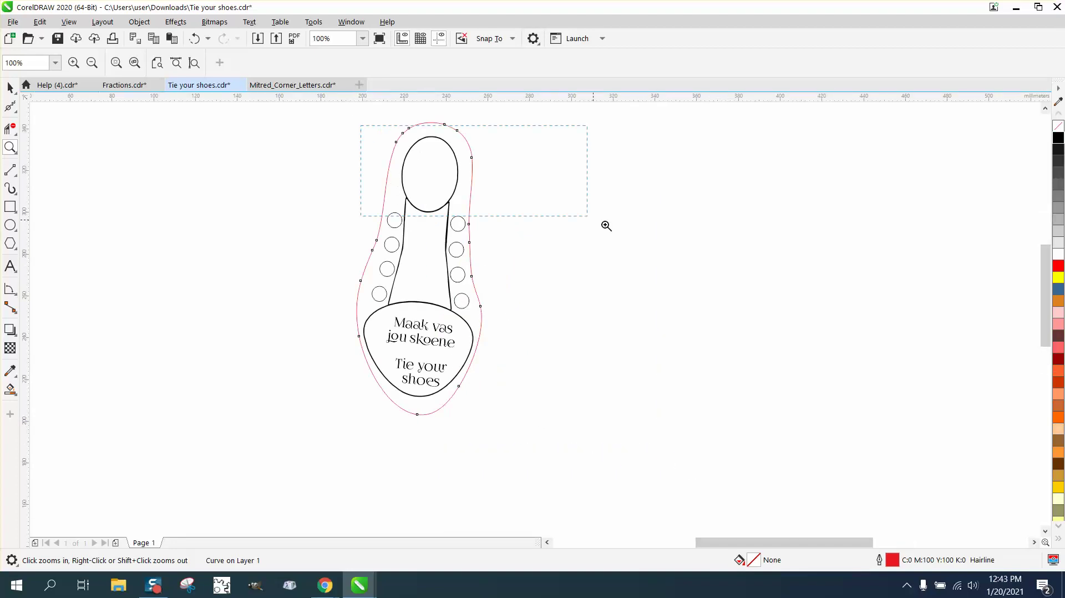
{"action": "left_click", "coordinate": [516, 194]}
{"action": "left_click_drag", "start_coordinate": [500, 285], "coordinate": [623, 336]}
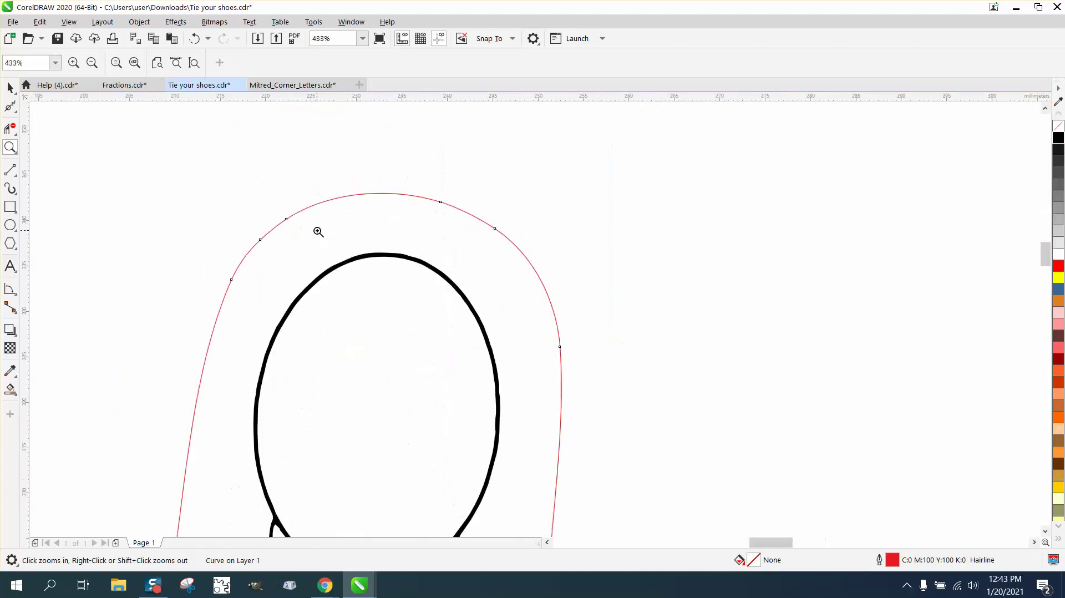
{"action": "left_click", "coordinate": [16, 110]}
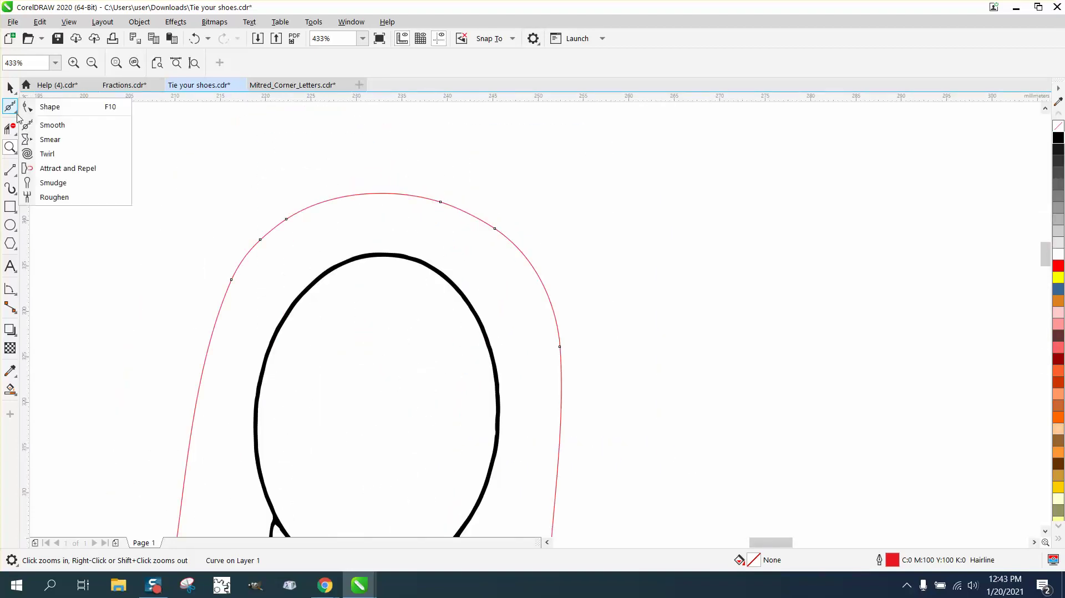
- Delete surplus nodes on the red outline's top arc, cutting the curve from 16 to 12 nodes
{"action": "left_click", "coordinate": [44, 123]}
{"action": "left_click", "coordinate": [14, 111]}
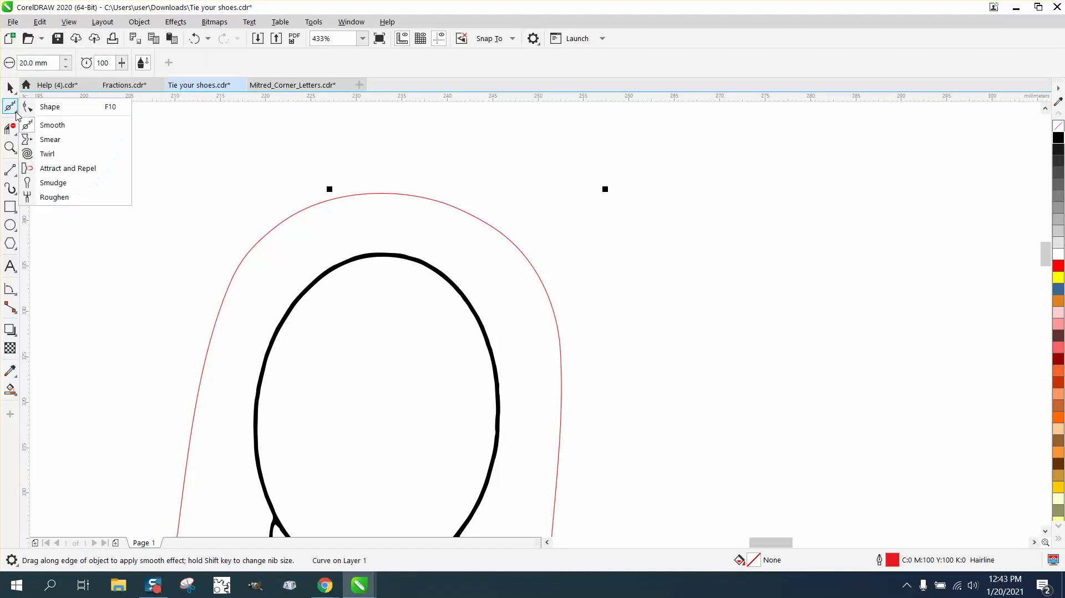
{"action": "left_click", "coordinate": [46, 104]}
{"action": "left_click_drag", "start_coordinate": [271, 252], "coordinate": [272, 255]}
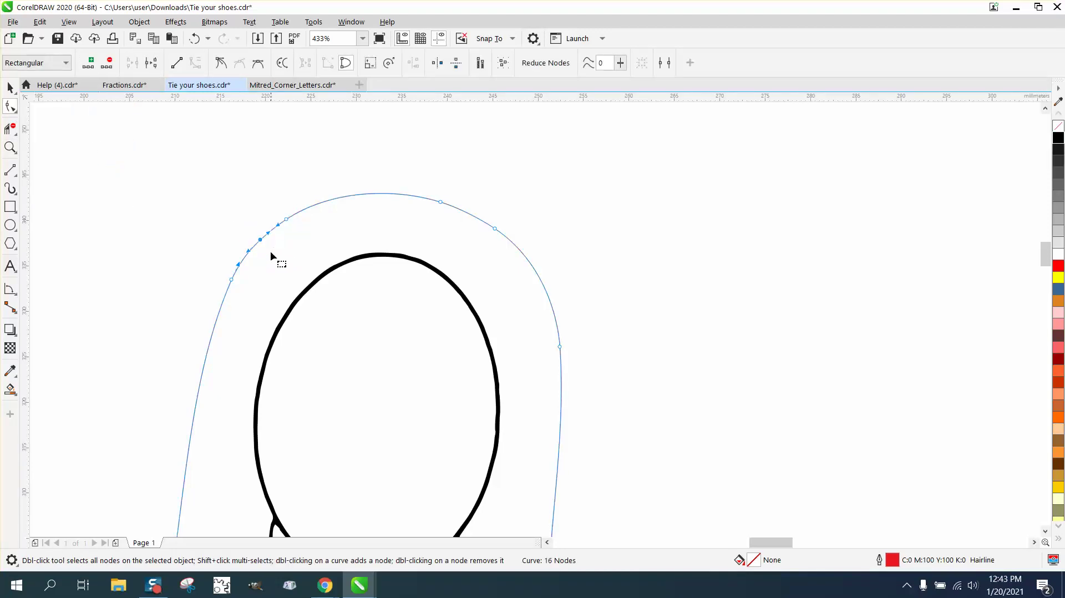
{"action": "key", "text": "Delete"}
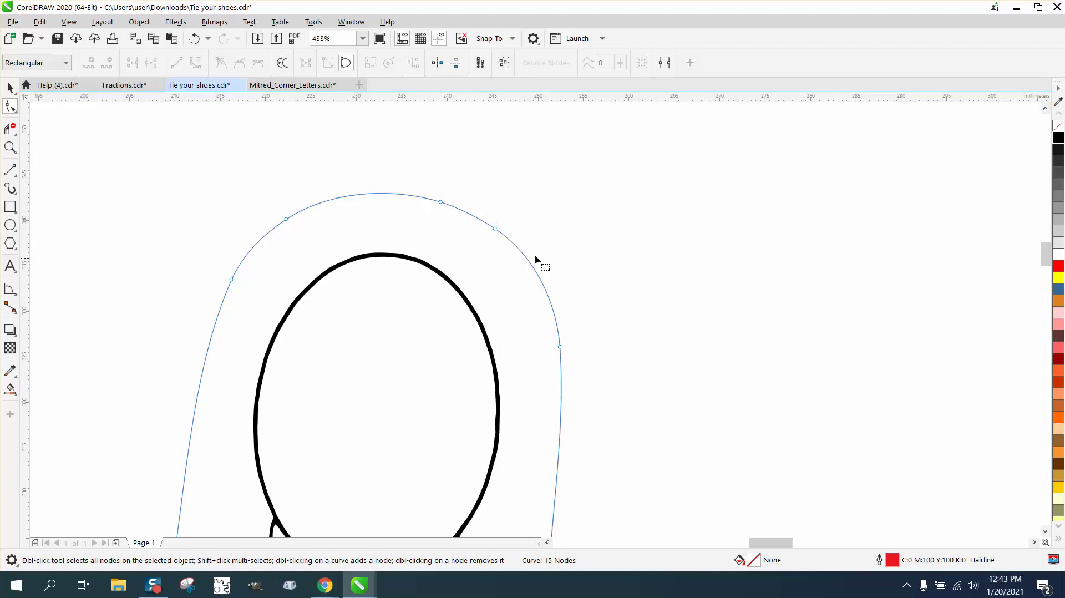
{"action": "key", "text": "Delete"}
{"action": "left_click_drag", "start_coordinate": [317, 239], "coordinate": [317, 240]}
{"action": "key", "text": "Delete"}
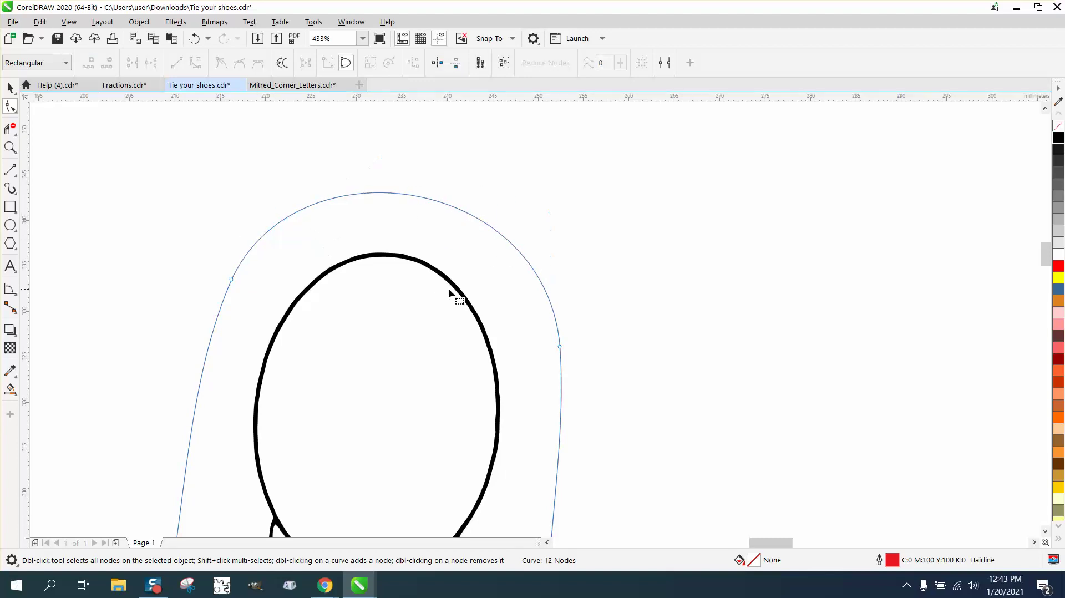
- Zoom in on the shoe tag's eyelet holes and strap edges, then return to the Pick tool
{"action": "scroll", "coordinate": [319, 318], "scroll_direction": "down", "scroll_amount": 5}
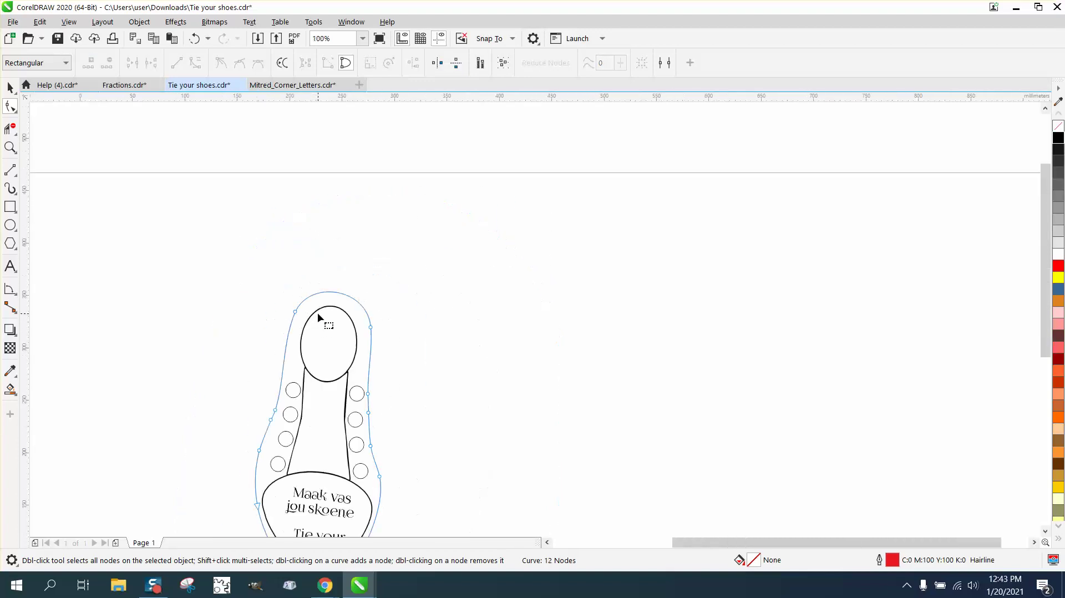
{"action": "scroll", "coordinate": [318, 317], "scroll_direction": "down", "scroll_amount": 2}
{"action": "left_click", "coordinate": [10, 147]}
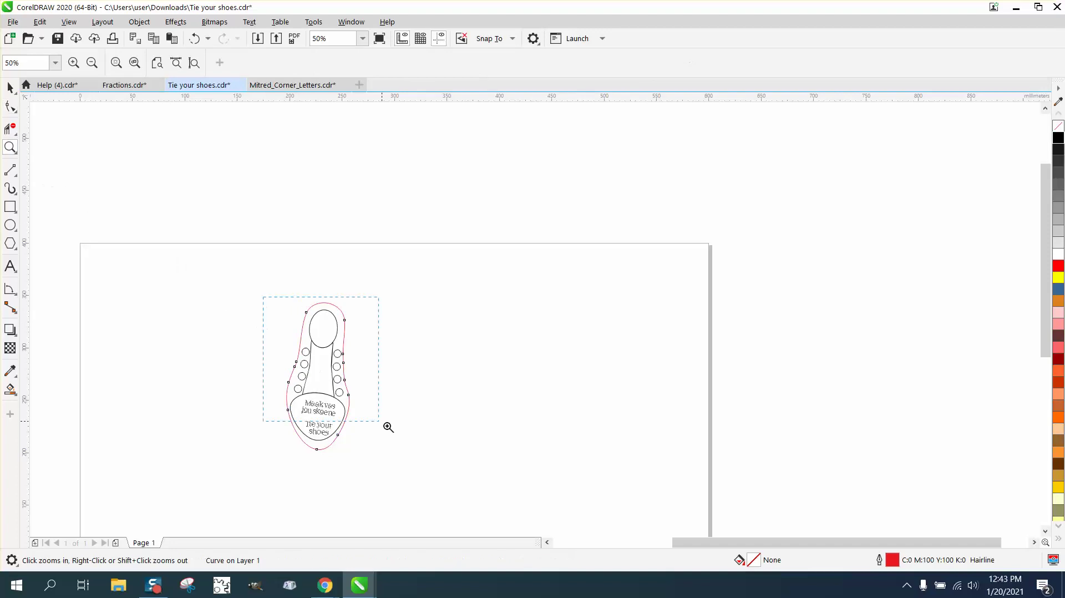
{"action": "left_click_drag", "start_coordinate": [389, 427], "coordinate": [411, 440]}
{"action": "left_click_drag", "start_coordinate": [401, 245], "coordinate": [602, 366]}
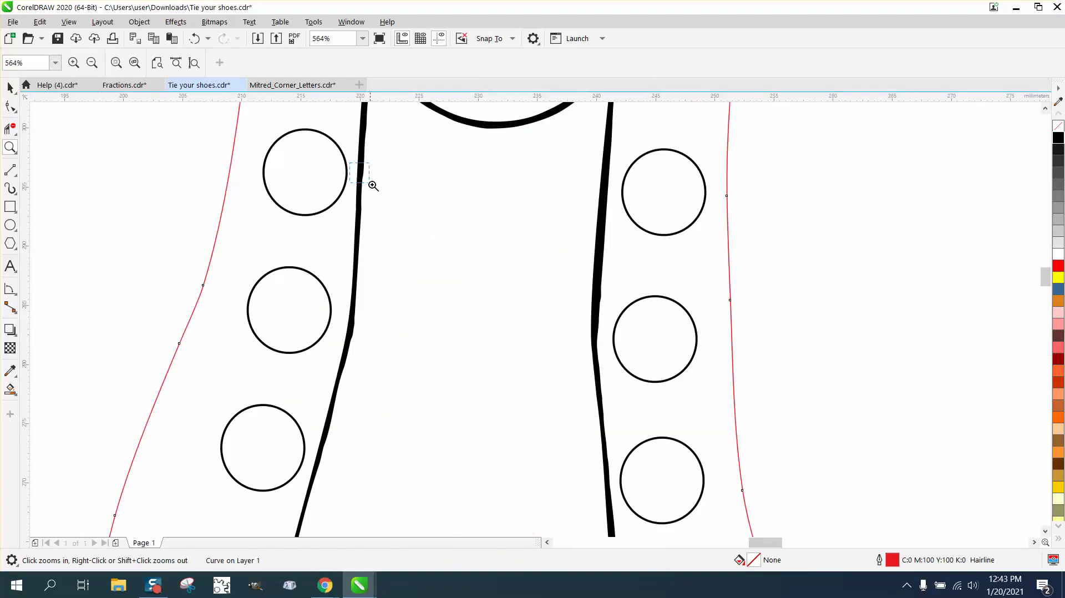
{"action": "left_click_drag", "start_coordinate": [373, 186], "coordinate": [373, 187]}
{"action": "scroll", "coordinate": [375, 196], "scroll_direction": "down", "scroll_amount": 5}
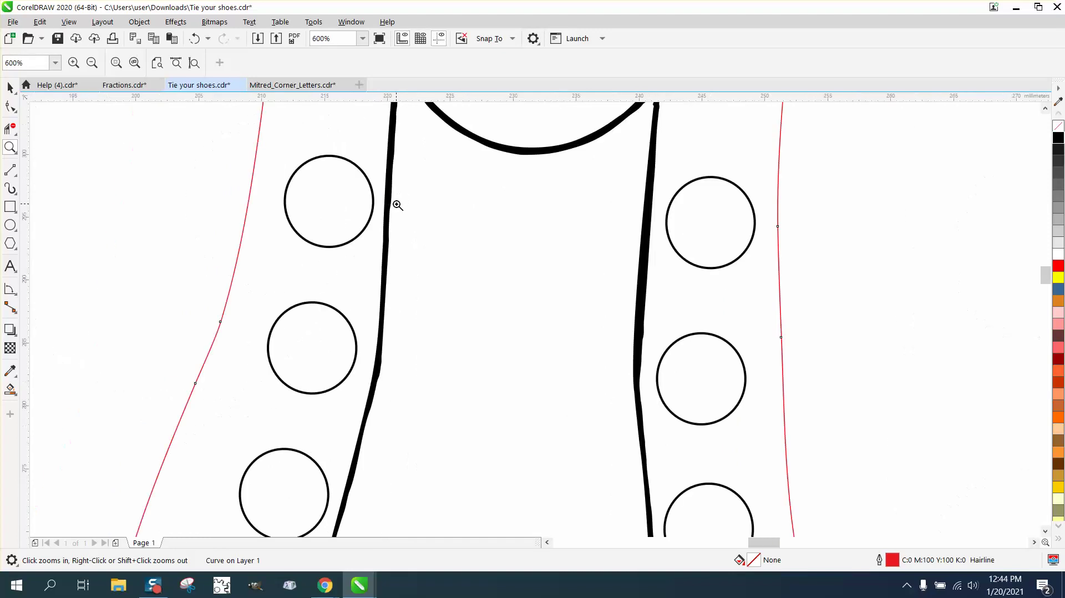
{"action": "left_click_drag", "start_coordinate": [642, 281], "coordinate": [691, 352]}
{"action": "scroll", "coordinate": [107, 144], "scroll_direction": "down", "scroll_amount": 5}
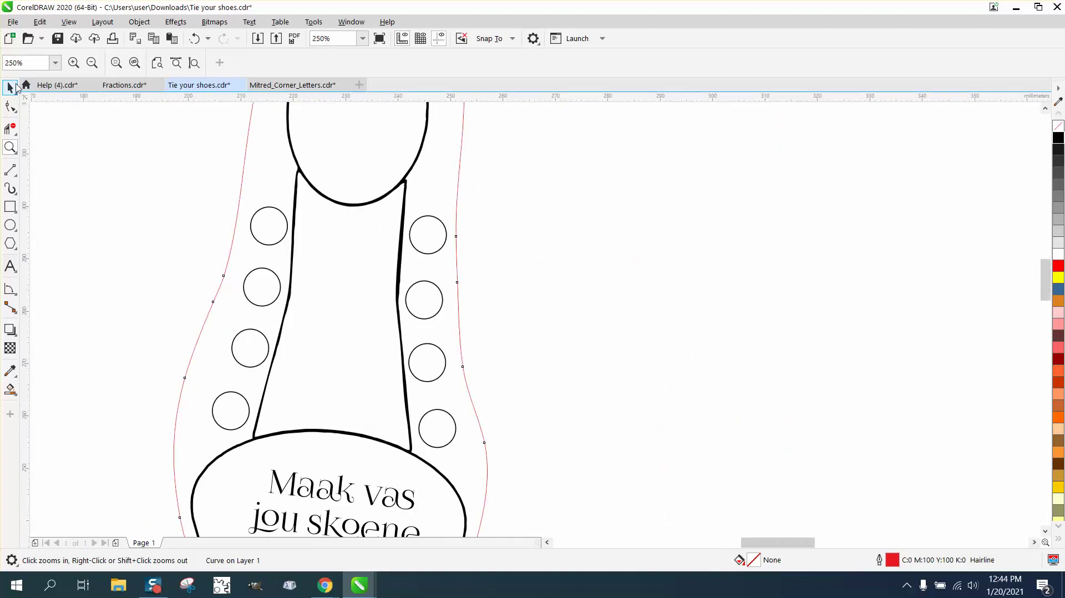
{"action": "key", "text": "space"}
- Select the black shoe outline and move it 70 mm to the right
{"action": "left_click", "coordinate": [514, 189]}
{"action": "left_click", "coordinate": [421, 150]}
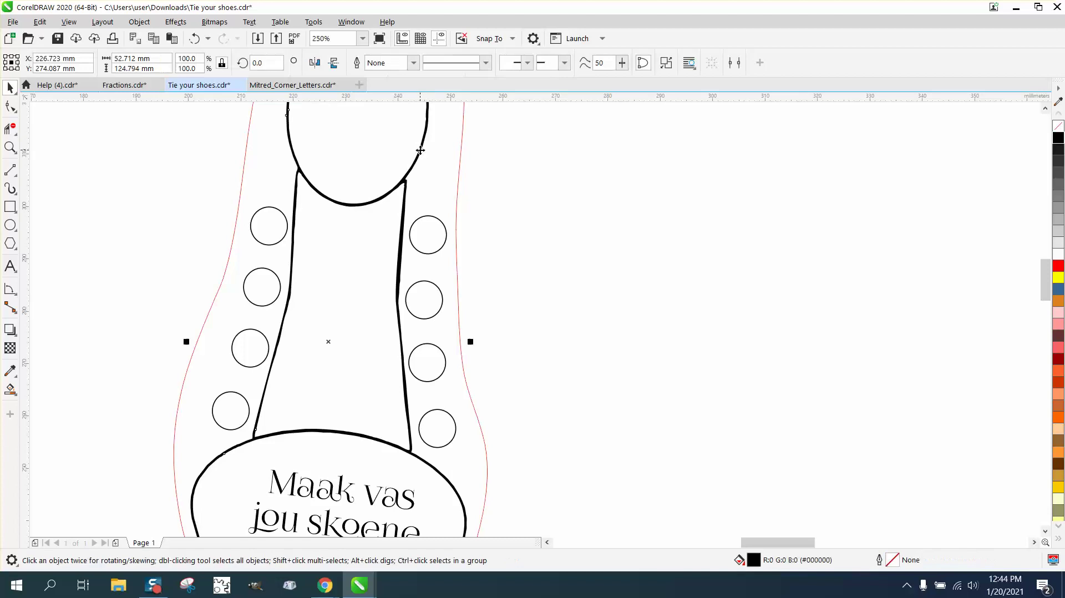
{"action": "key", "text": "Right"}
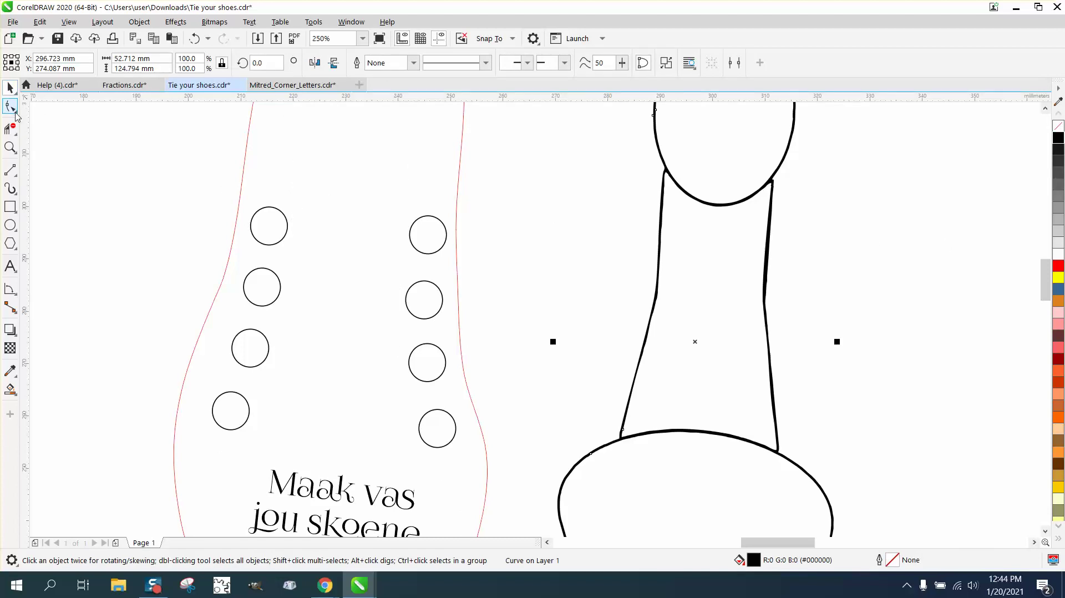
- Smooth the kink in the shoe outline's right edge with the Smooth tool
{"action": "left_click", "coordinate": [11, 107]}
{"action": "left_click", "coordinate": [47, 125]}
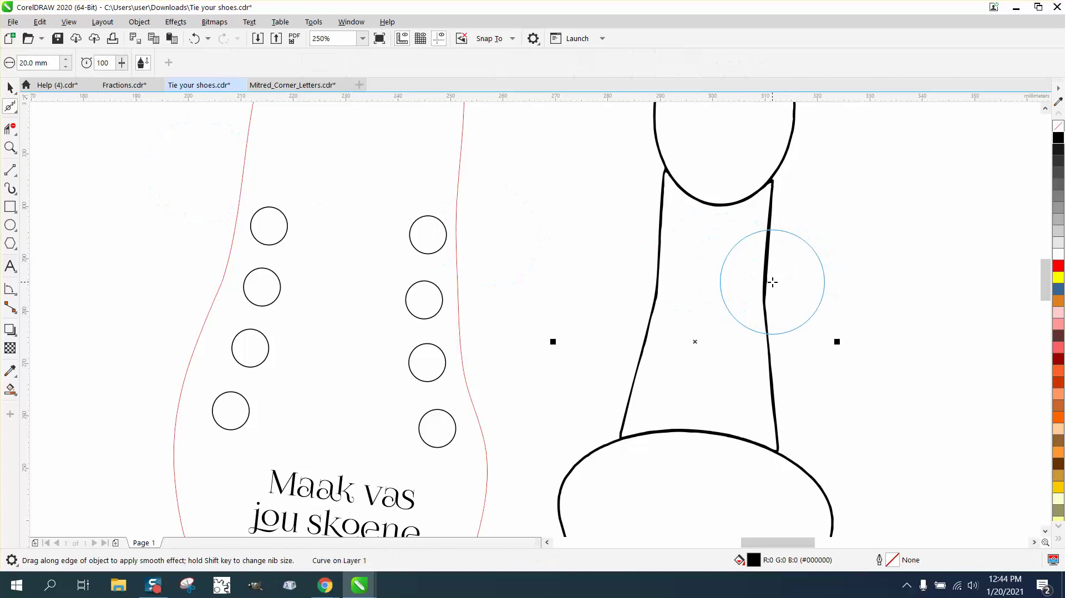
{"action": "scroll", "coordinate": [764, 286], "scroll_direction": "up", "scroll_amount": 2}
{"action": "mouse_move", "coordinate": [764, 286]}
{"action": "left_mouse_down"}
{"action": "mouse_move", "coordinate": [766, 256]}
{"action": "mouse_move", "coordinate": [774, 377]}
{"action": "mouse_move", "coordinate": [768, 254]}
{"action": "left_mouse_up"}
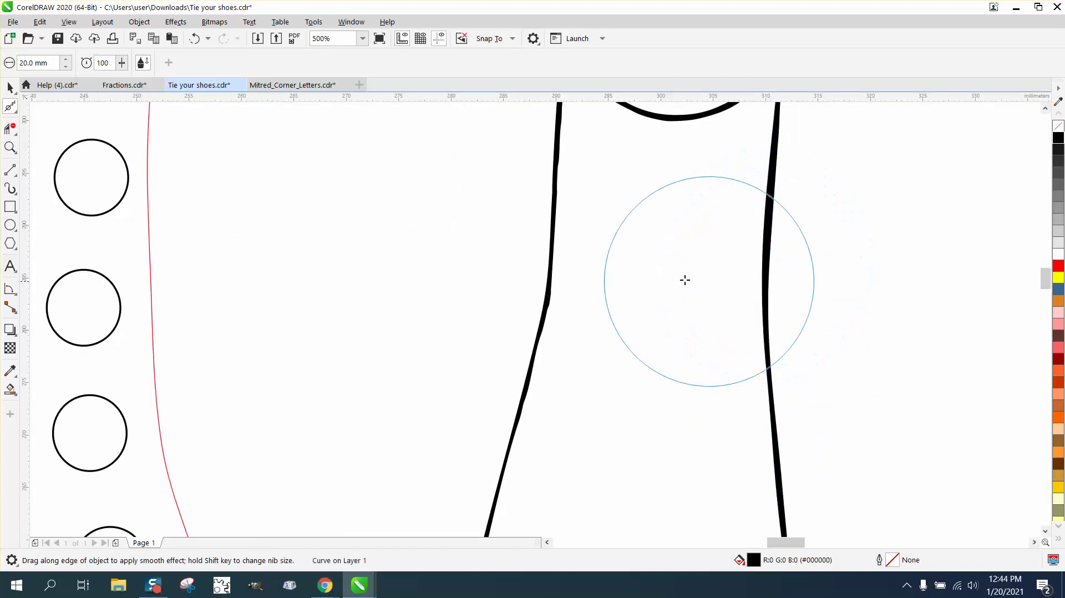
- Remove the shoe shape's black fill and give it a thin 0.567 pt black outline
{"action": "left_click", "coordinate": [10, 88]}
{"action": "scroll", "coordinate": [692, 251], "scroll_direction": "down", "scroll_amount": 2}
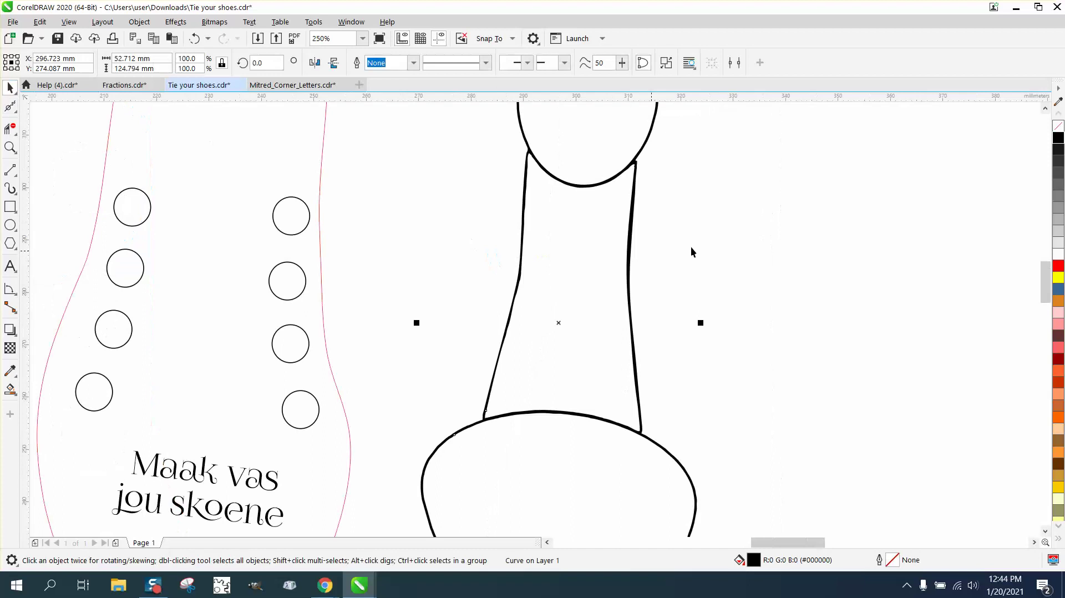
{"action": "left_click", "coordinate": [1058, 126]}
{"action": "right_click", "coordinate": [1059, 138]}
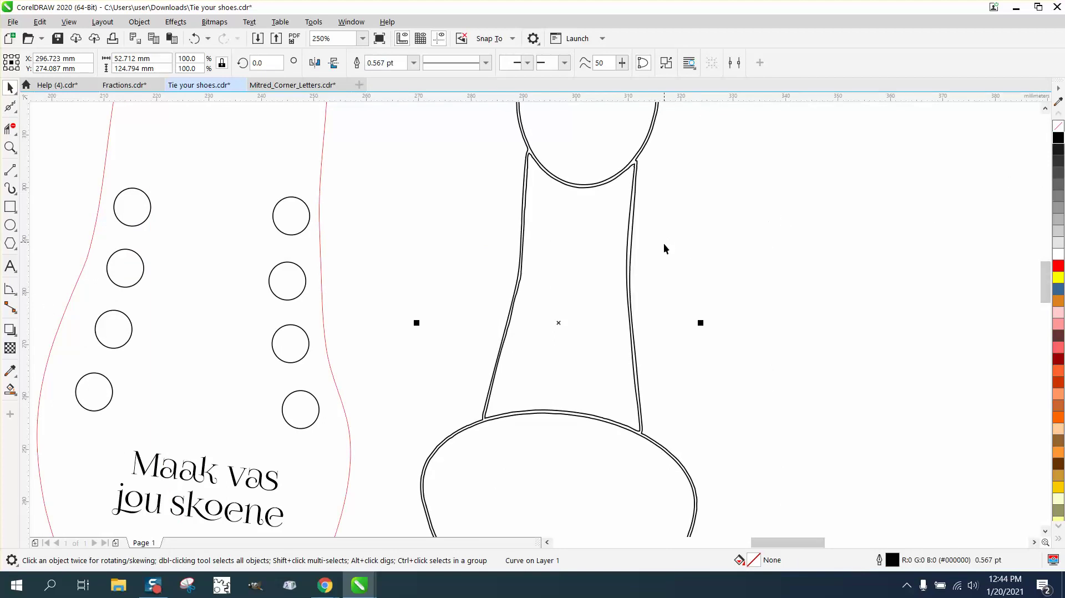
- Zoom into the shoe's neck and delete two stray nodes on its right edge
{"action": "left_click", "coordinate": [10, 147]}
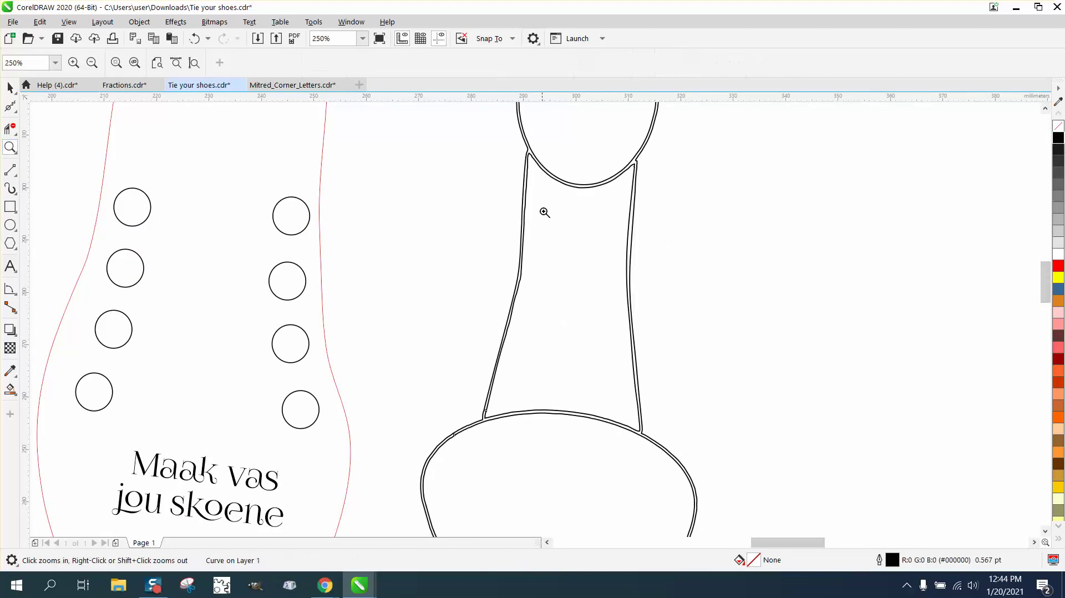
{"action": "left_click_drag", "start_coordinate": [604, 180], "coordinate": [756, 321]}
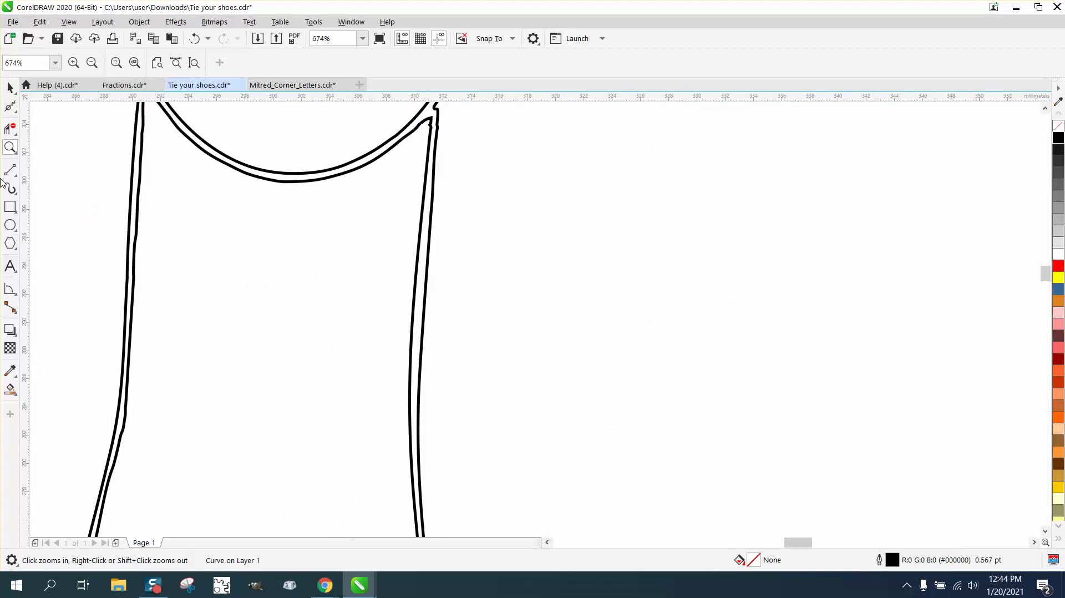
{"action": "left_click", "coordinate": [15, 109]}
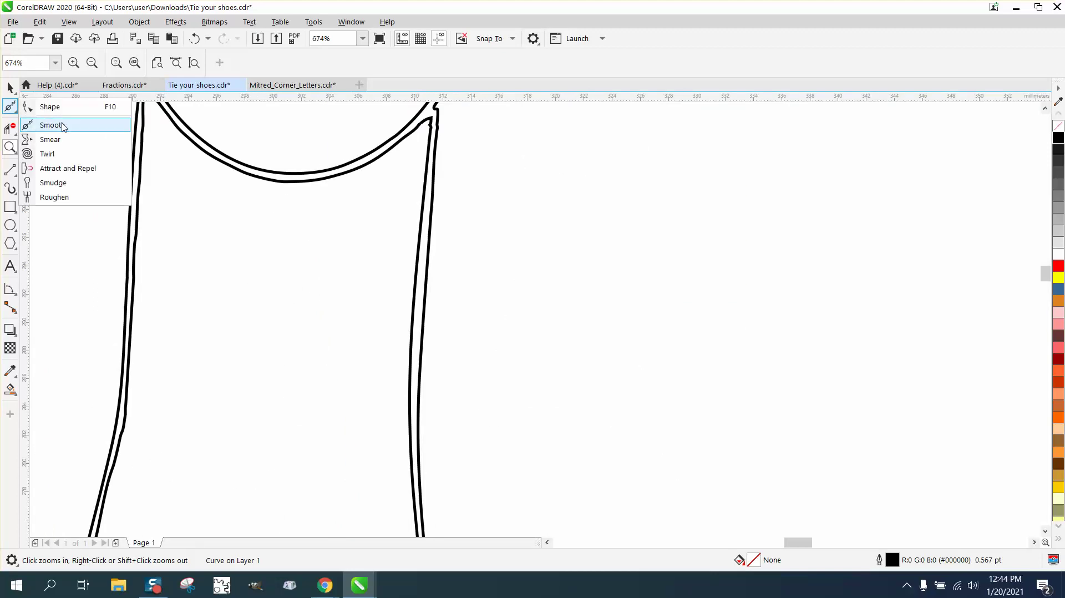
{"action": "left_click", "coordinate": [49, 104]}
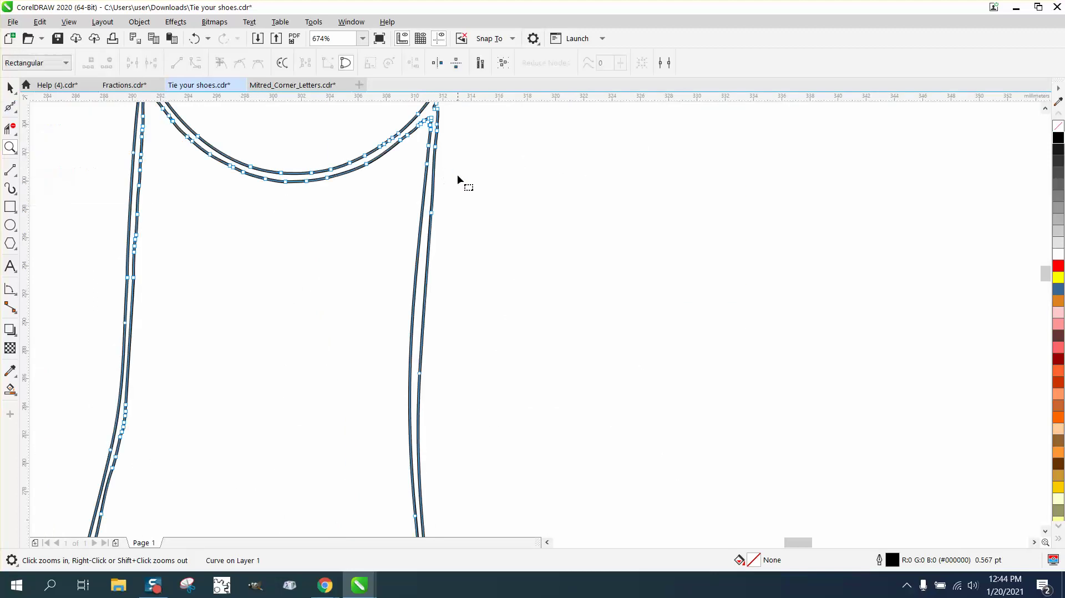
{"action": "left_click", "coordinate": [431, 213]}
{"action": "key", "text": "Delete"}
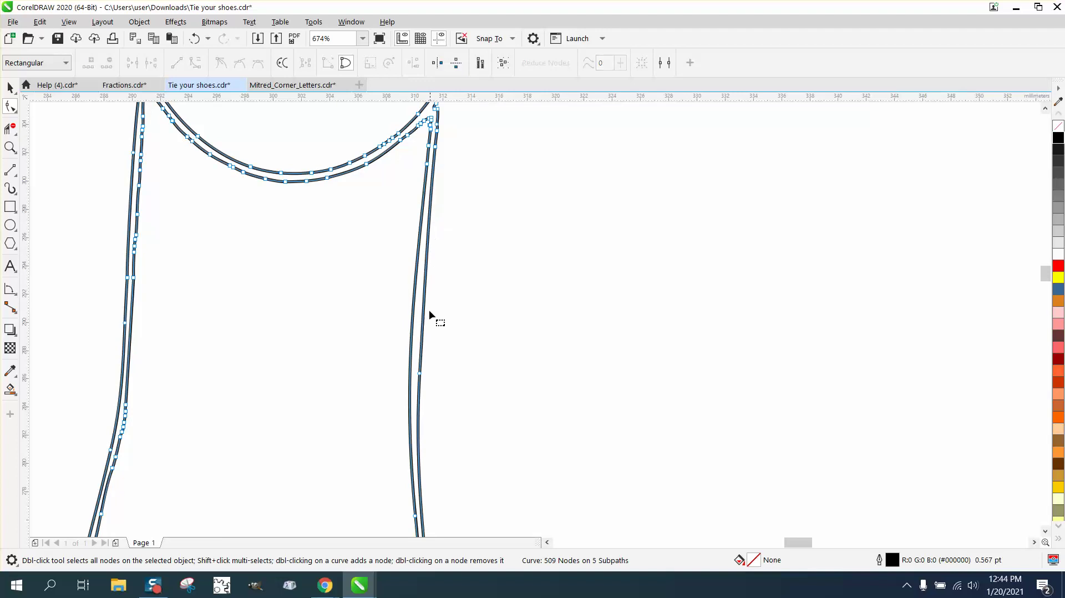
{"action": "double_click", "coordinate": [420, 374]}
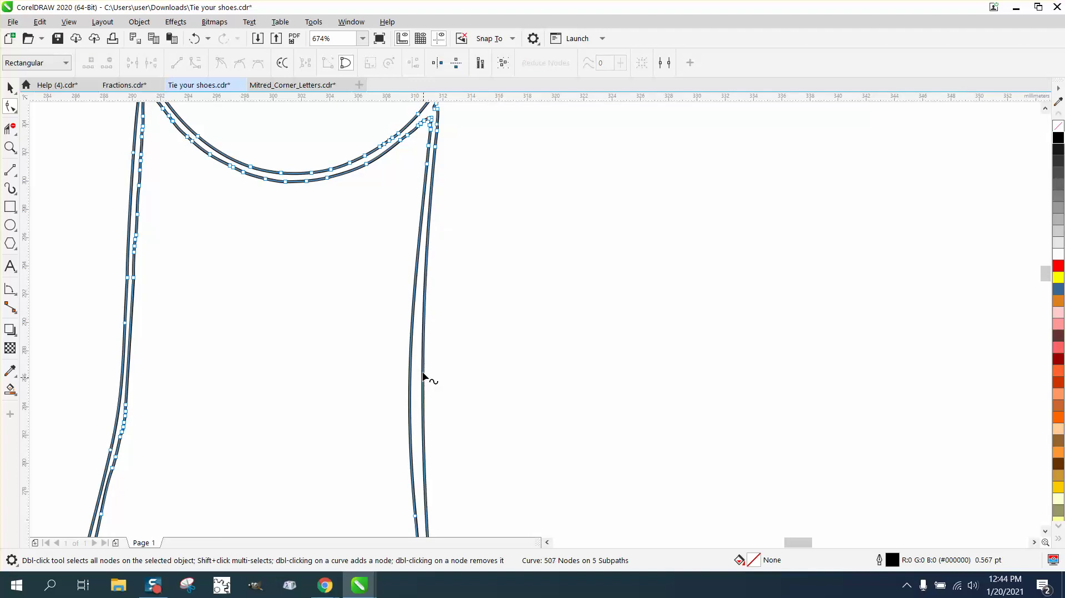
{"action": "scroll", "coordinate": [422, 377], "scroll_direction": "down", "scroll_amount": 4}
- Bend the neck's right edge by dragging a node's control handle with the Shape tool
{"action": "left_click", "coordinate": [9, 146]}
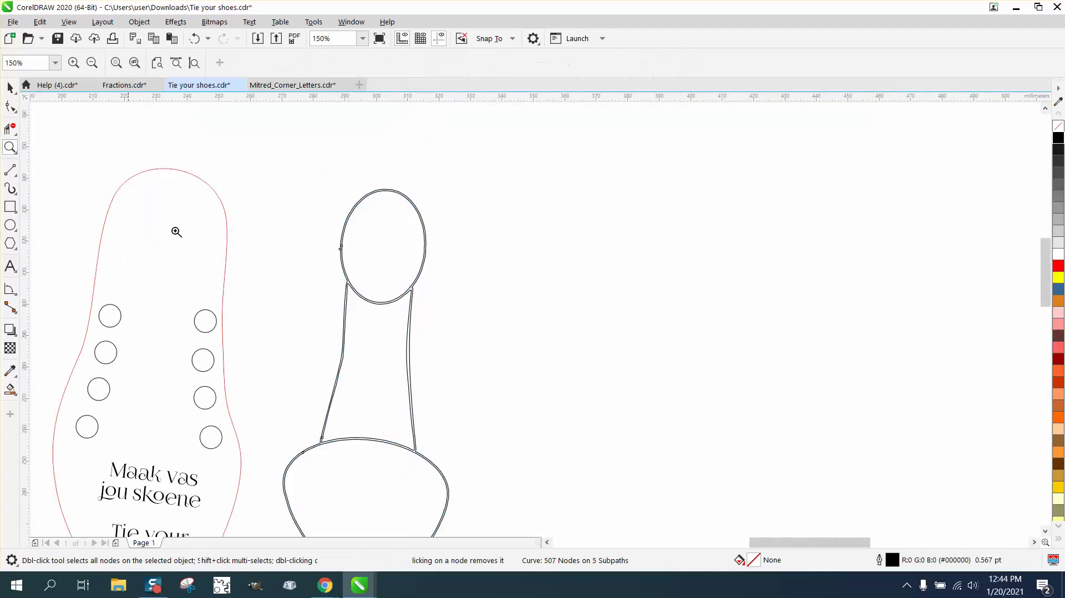
{"action": "left_click_drag", "start_coordinate": [289, 286], "coordinate": [537, 481]}
{"action": "key", "text": "F10"}
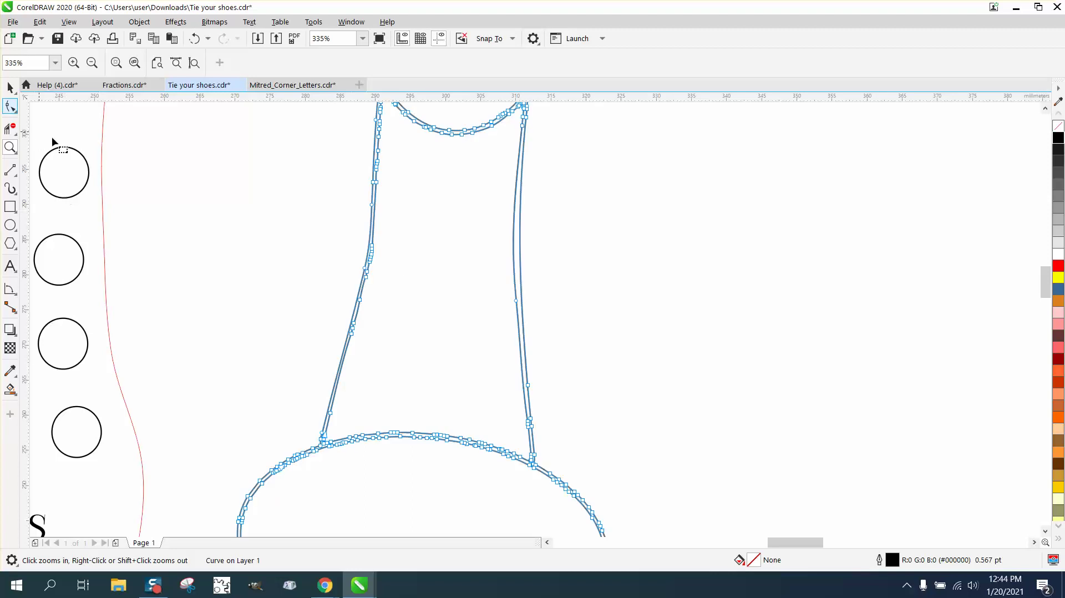
{"action": "left_click", "coordinate": [529, 387]}
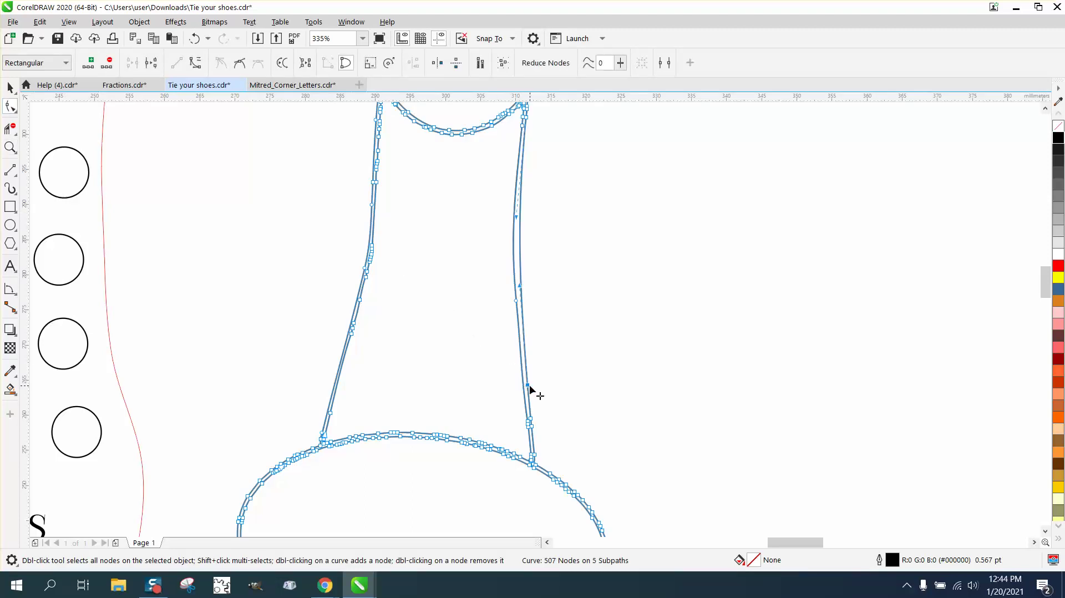
{"action": "left_click_drag", "start_coordinate": [520, 287], "coordinate": [514, 272]}
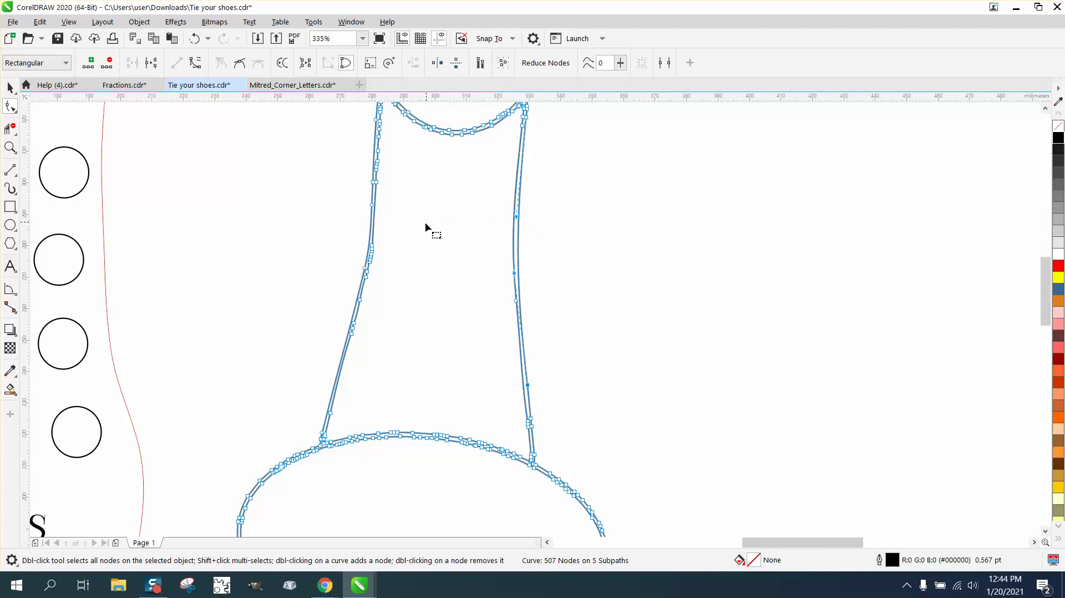
{"action": "scroll", "coordinate": [427, 225], "scroll_direction": "down", "scroll_amount": 4}
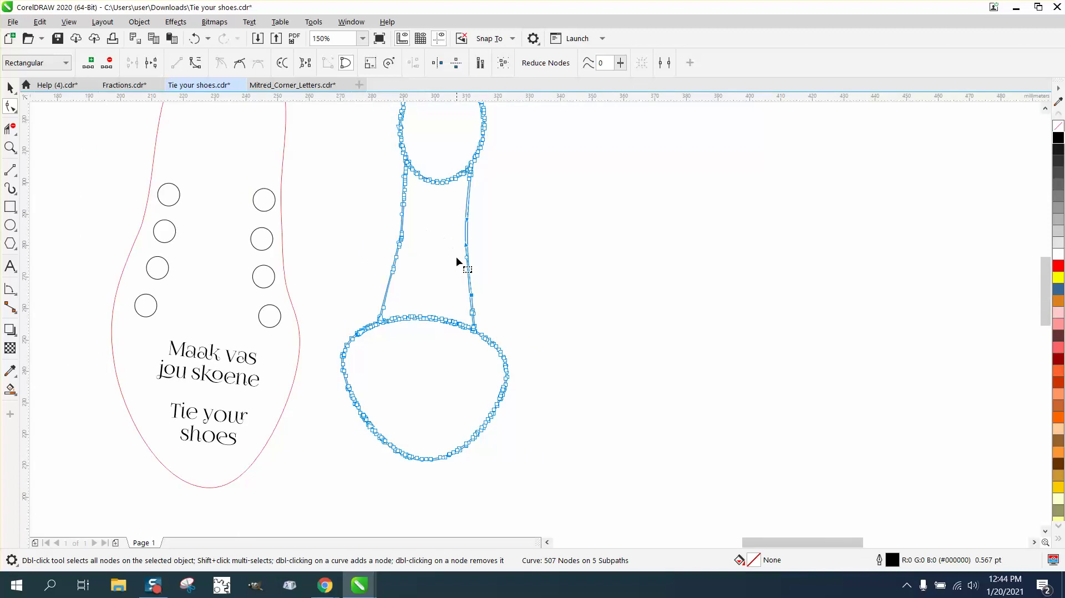
- Zoom back out to the whole shoe and select its outline
{"action": "left_click", "coordinate": [10, 87]}
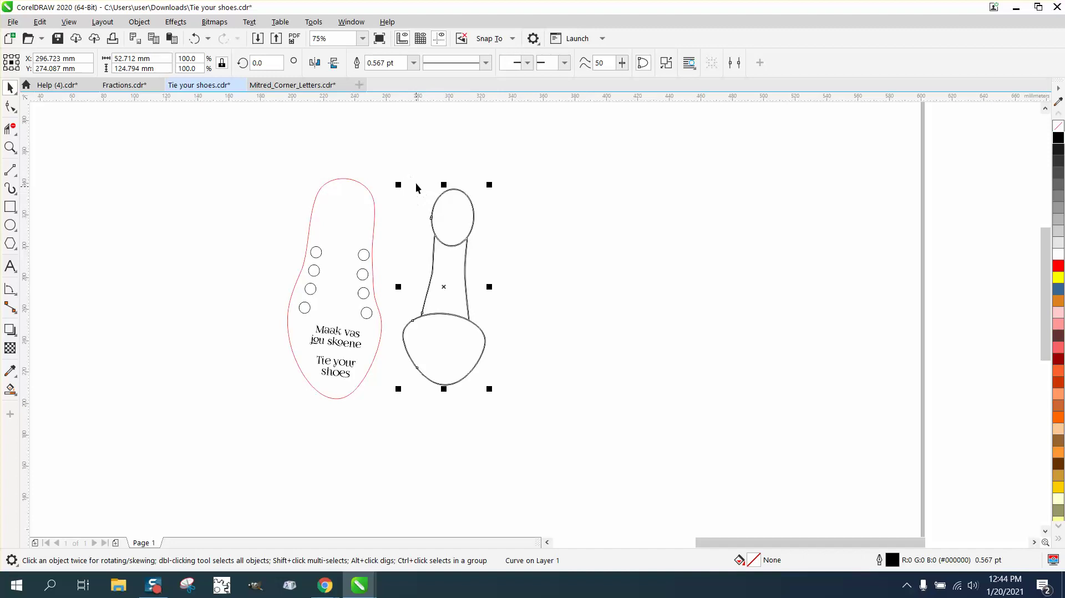
{"action": "left_click", "coordinate": [10, 147]}
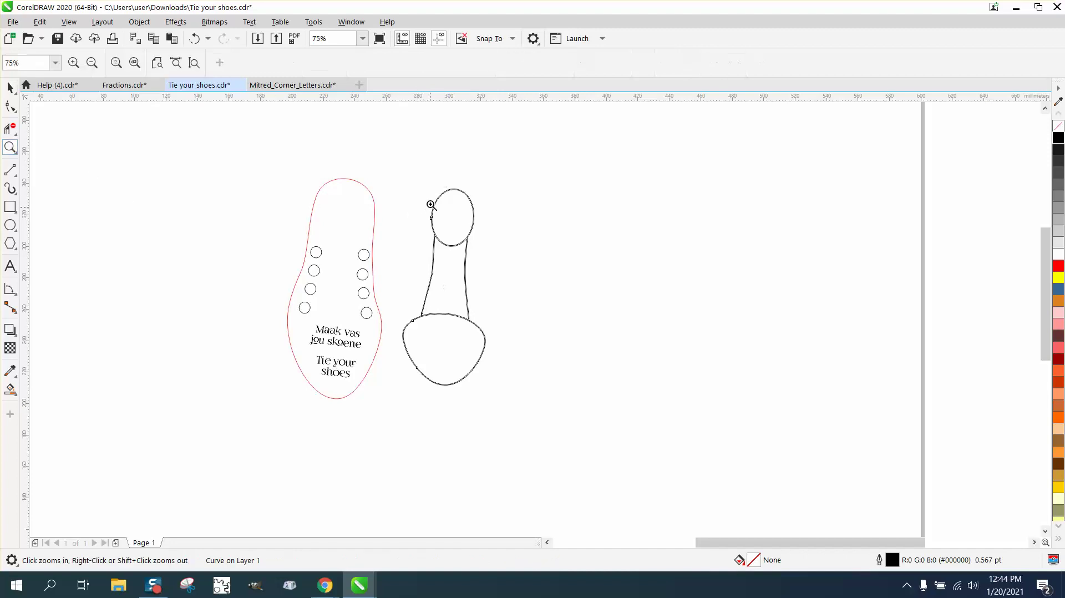
{"action": "left_click_drag", "start_coordinate": [549, 265], "coordinate": [549, 265]}
{"action": "right_click", "coordinate": [543, 265]}
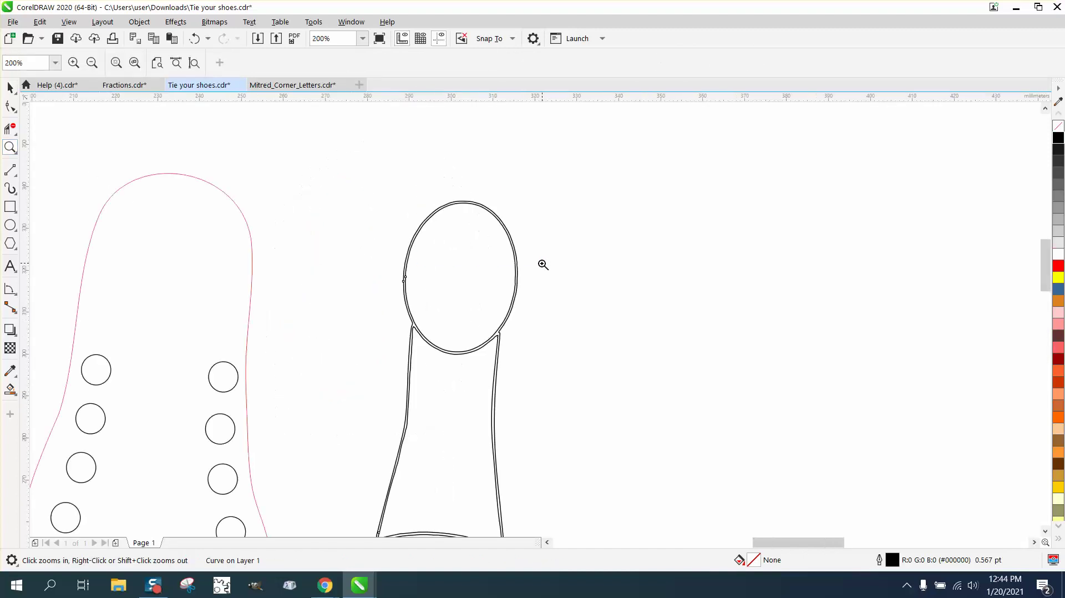
{"action": "right_click", "coordinate": [543, 264]}
{"action": "left_click", "coordinate": [7, 89]}
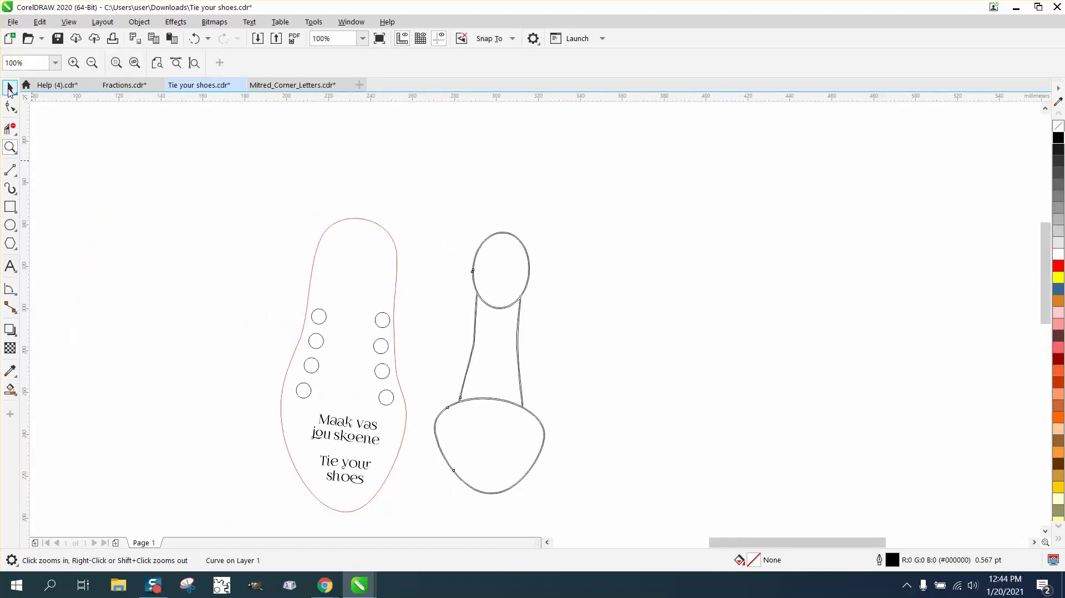
- Smart Fill the head ellipse, neck and base regions, nudging each copy to the right
{"action": "left_click", "coordinate": [10, 389]}
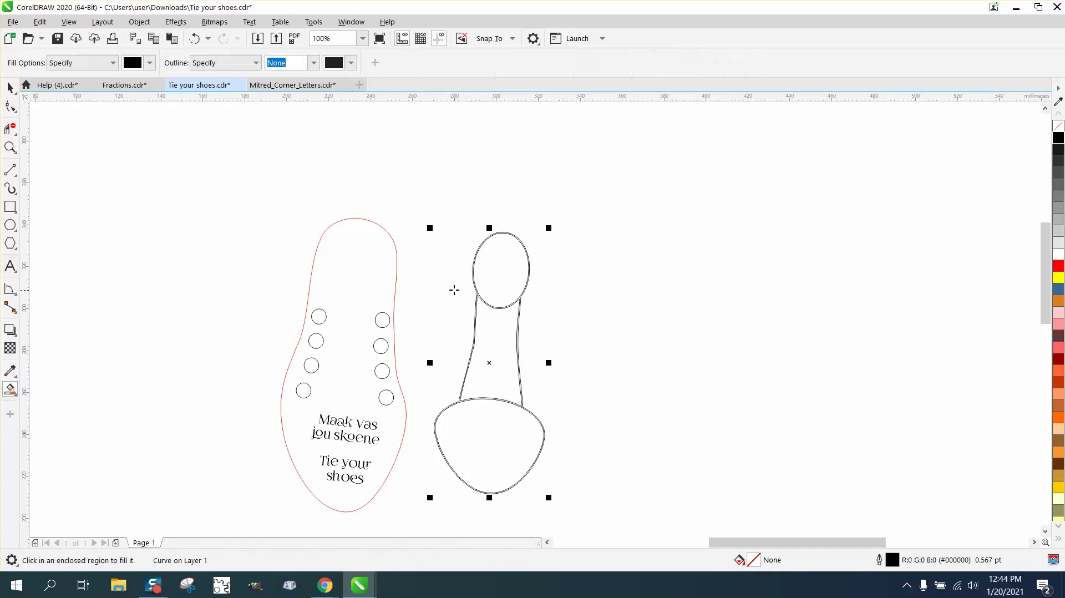
{"action": "left_click", "coordinate": [489, 282]}
{"action": "key", "text": "shift+Right"}
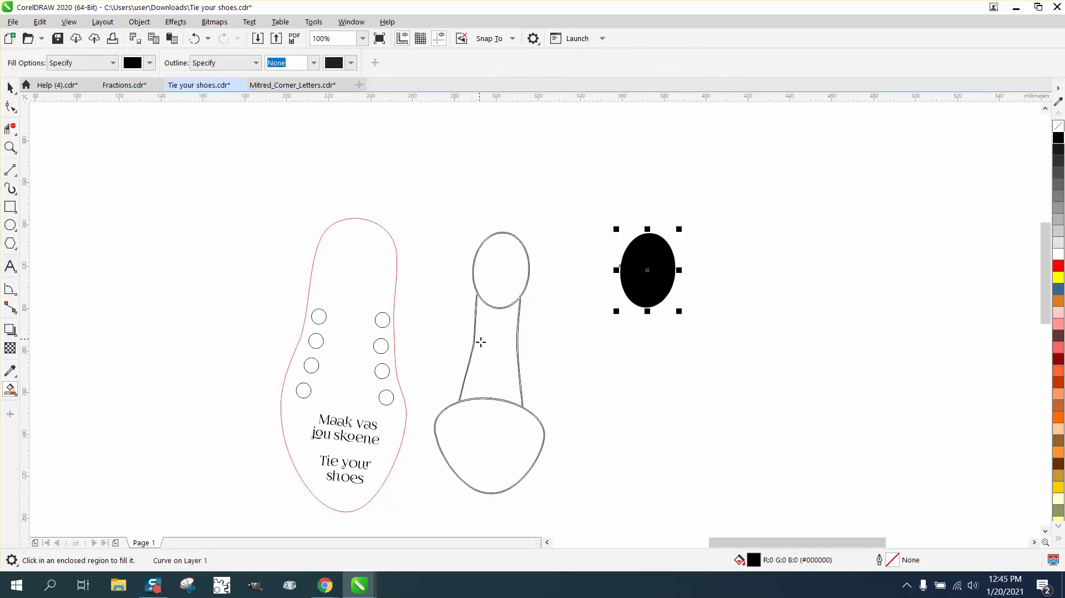
{"action": "left_click", "coordinate": [487, 346]}
{"action": "key", "text": "shift+Right"}
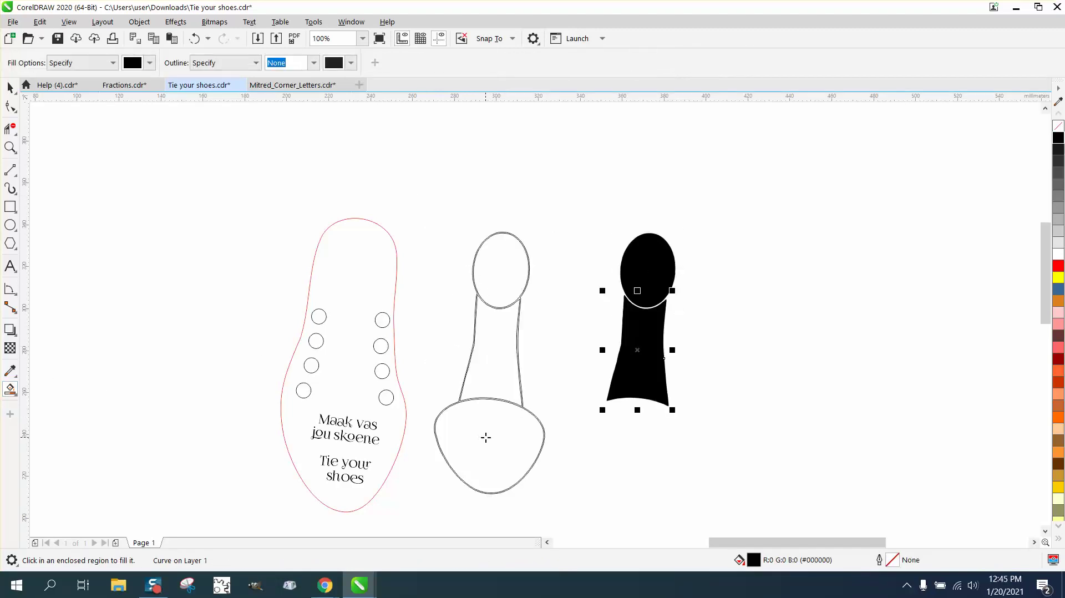
{"action": "left_click", "coordinate": [486, 438]}
{"action": "key", "text": "shift+Right"}
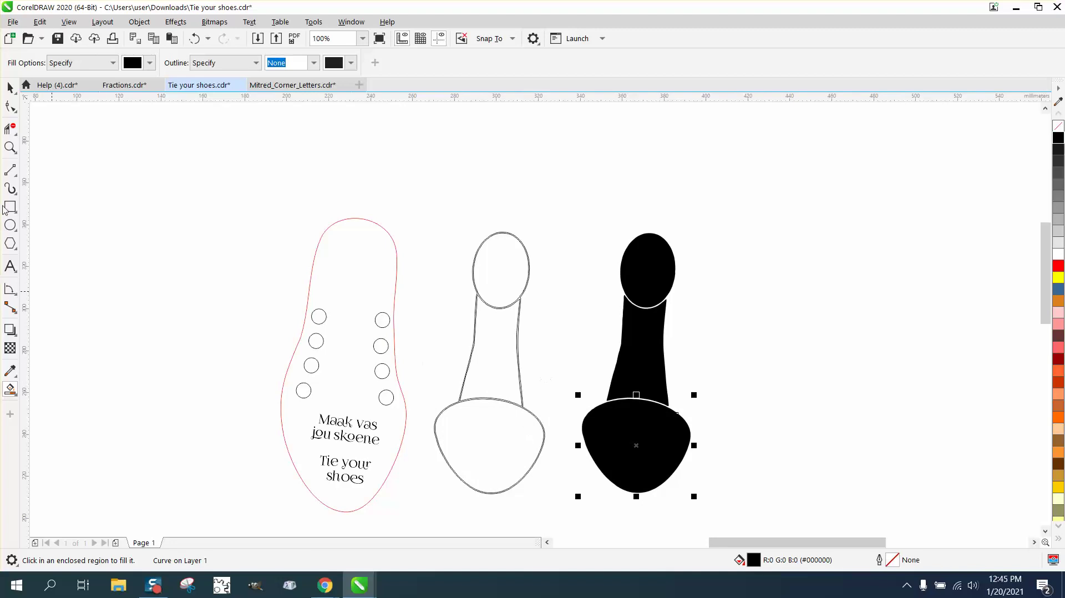
- Give the three copied pieces no fill and a thin black outline
{"action": "left_click", "coordinate": [10, 88]}
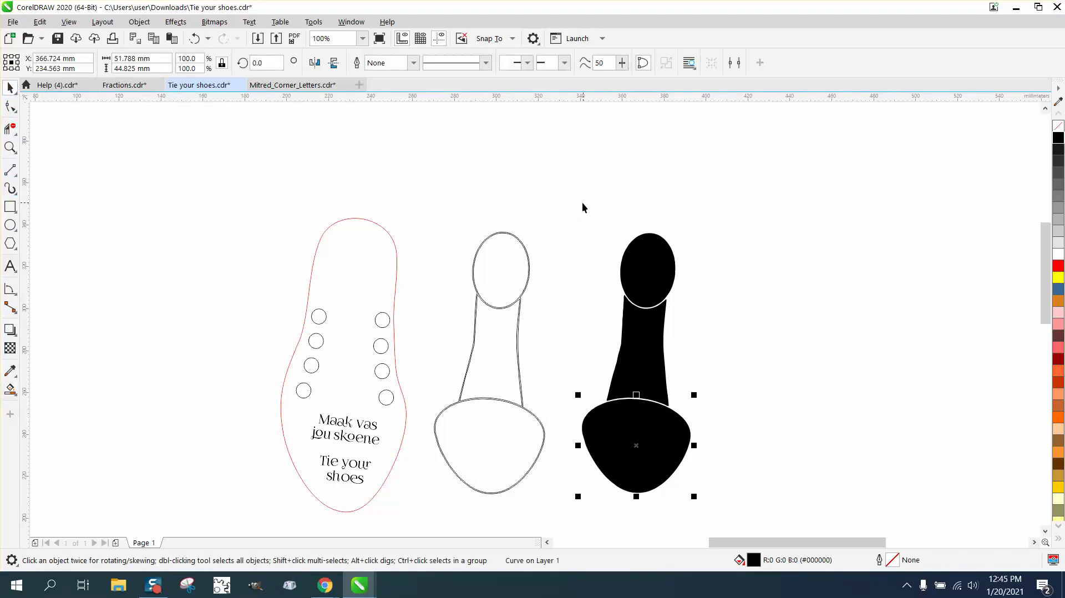
{"action": "left_click_drag", "start_coordinate": [582, 203], "coordinate": [768, 513]}
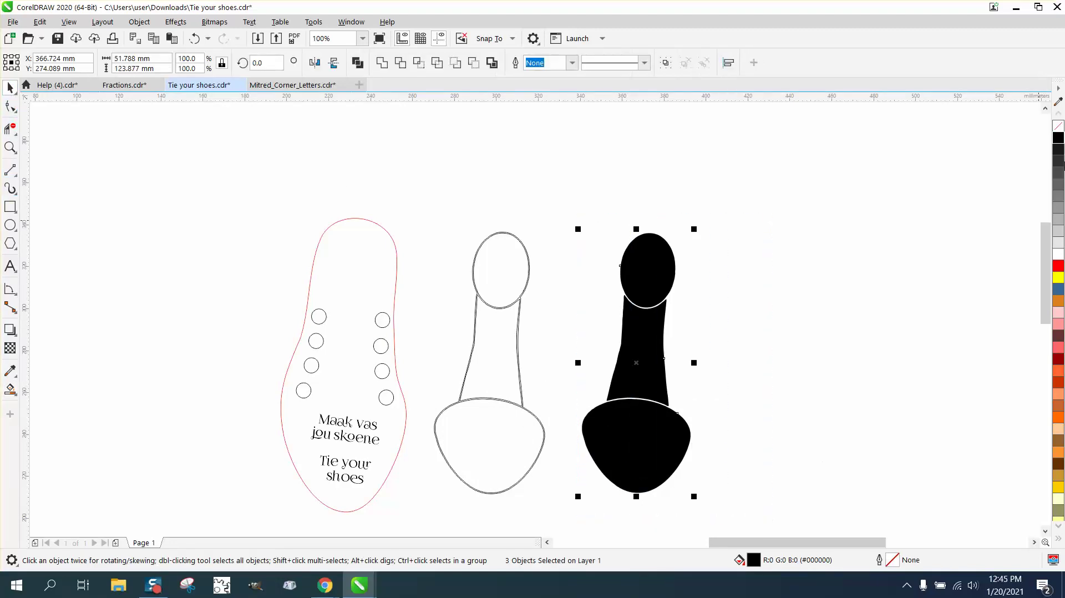
{"action": "left_click", "coordinate": [1061, 132]}
{"action": "right_click", "coordinate": [1060, 149]}
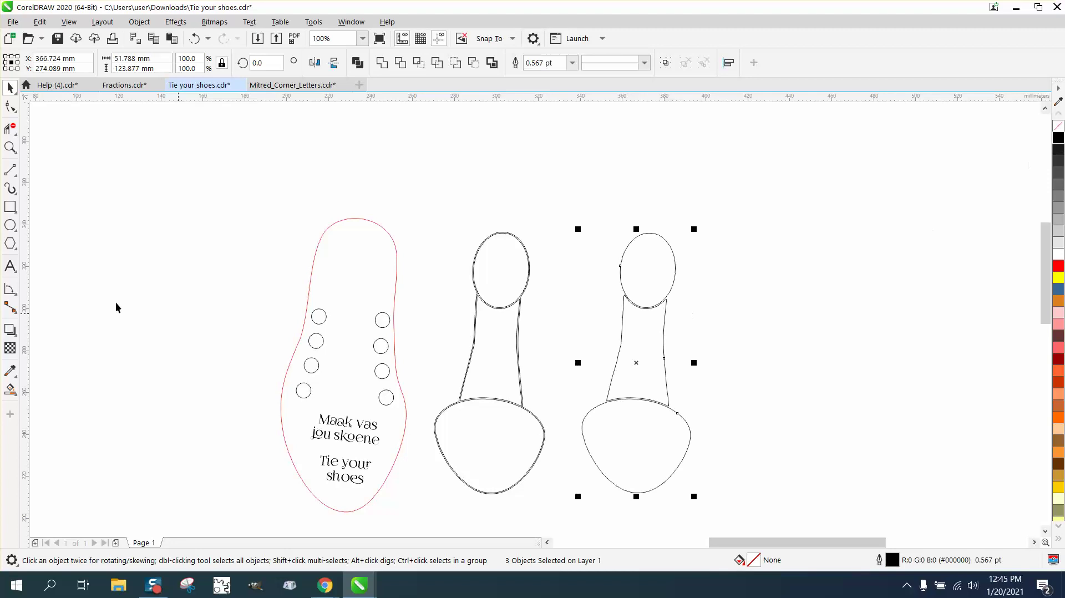
- Zoom in on the new figure and select its neck curve for node editing
{"action": "left_click", "coordinate": [10, 147]}
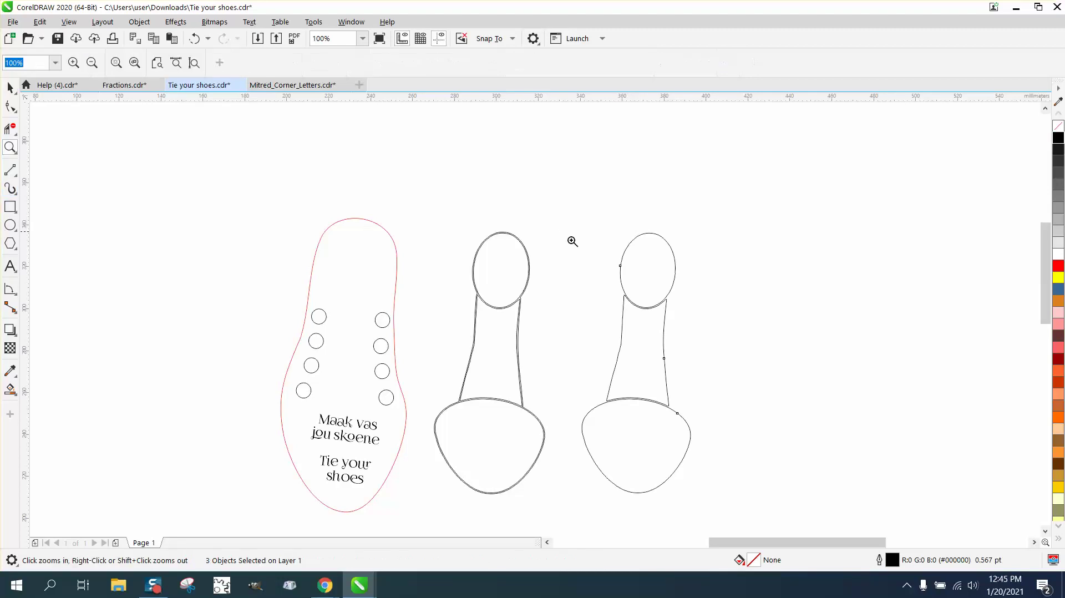
{"action": "left_click_drag", "start_coordinate": [593, 232], "coordinate": [743, 325]}
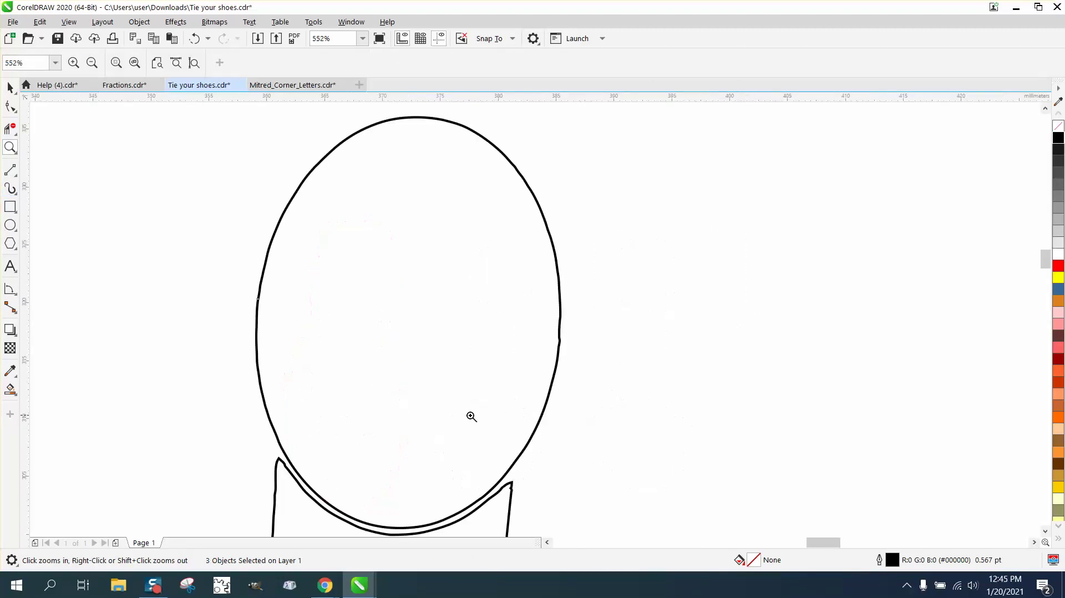
{"action": "scroll", "coordinate": [375, 375], "scroll_direction": "down", "scroll_amount": 2}
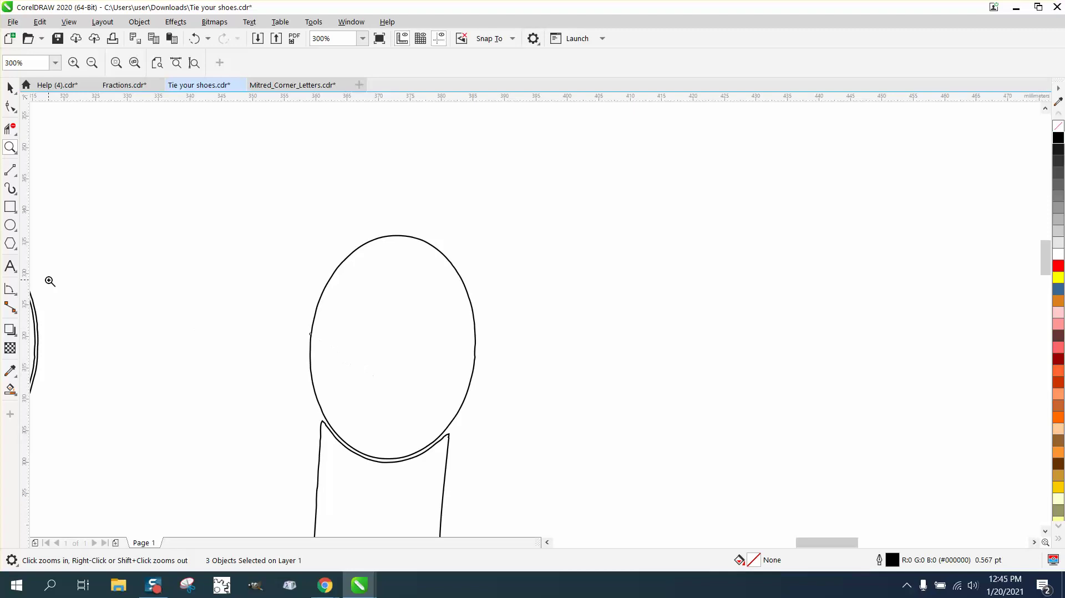
{"action": "left_click", "coordinate": [16, 112]}
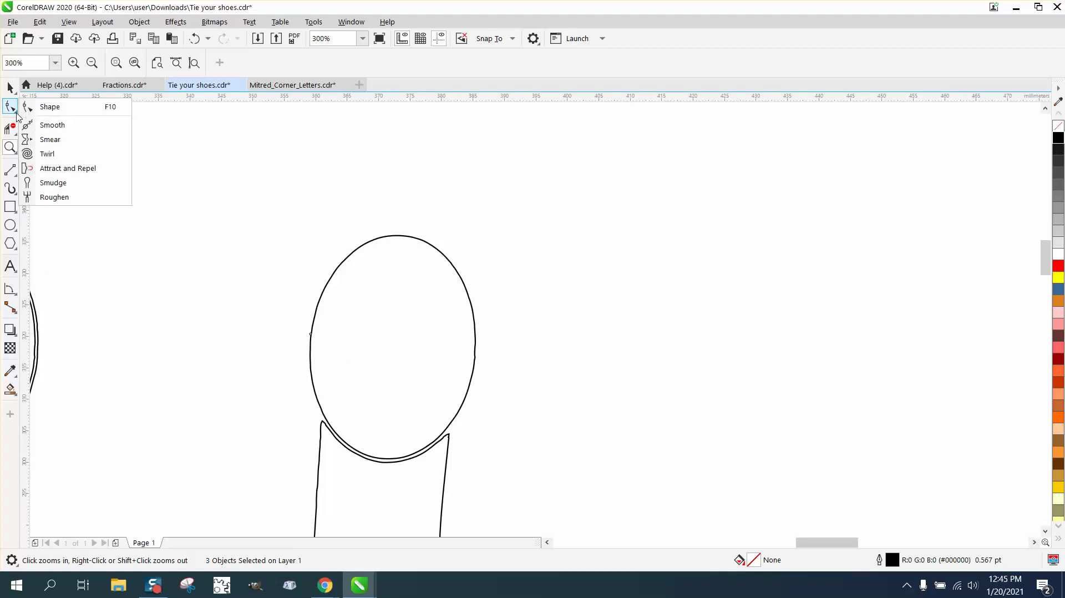
{"action": "left_click", "coordinate": [50, 107]}
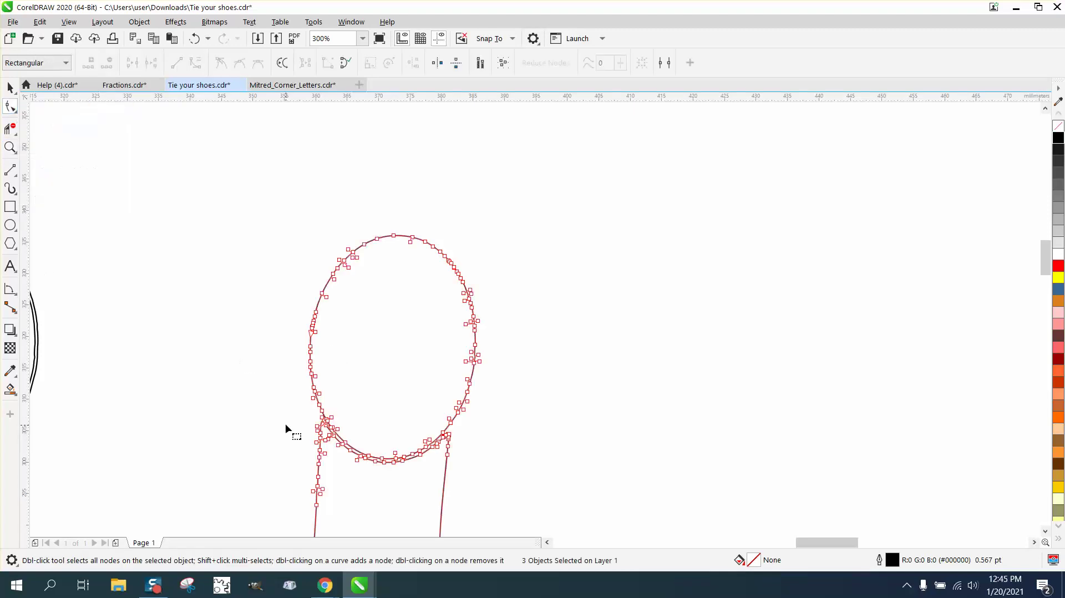
{"action": "key", "text": "space"}
{"action": "scroll", "coordinate": [237, 209], "scroll_direction": "down", "scroll_amount": 2}
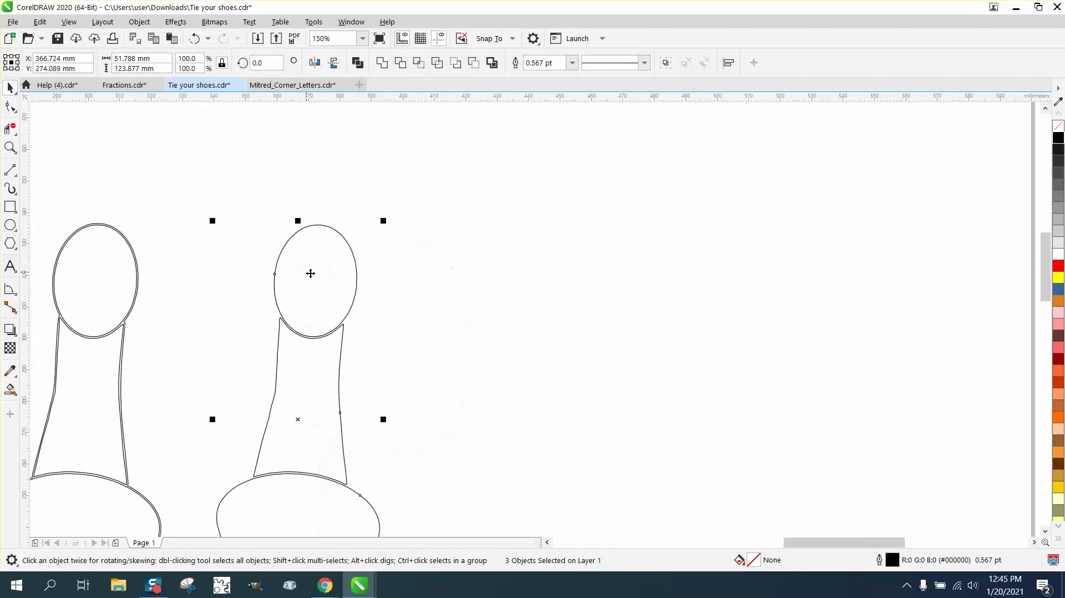
{"action": "left_click", "coordinate": [368, 336]}
{"action": "left_click", "coordinate": [341, 343]}
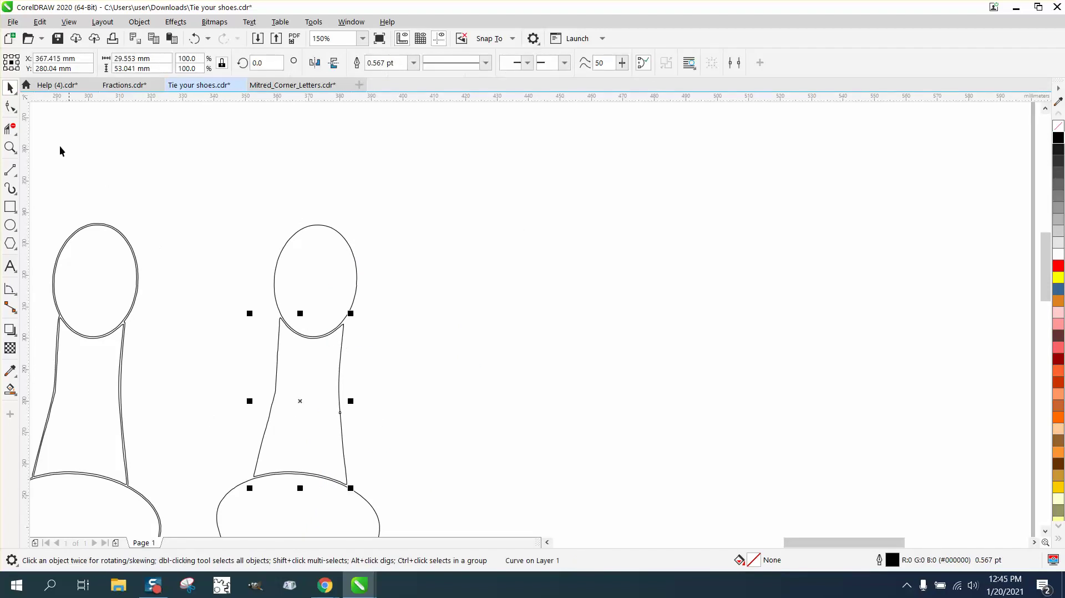
{"action": "left_click", "coordinate": [9, 107]}
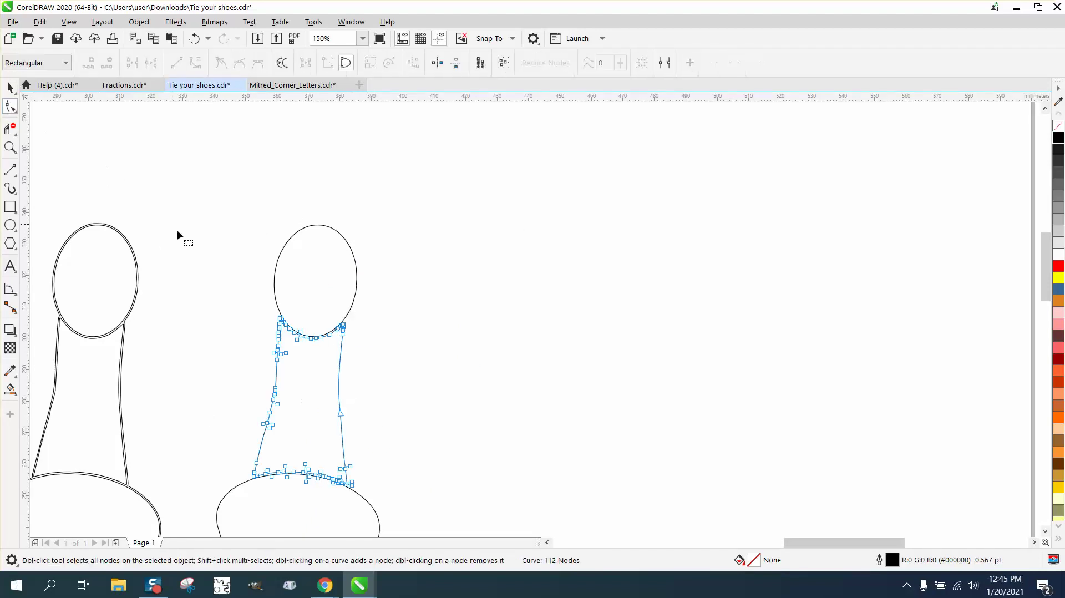
- Extend the neck's top edge past the head and delete the leftover crescent
{"action": "left_click", "coordinate": [10, 147]}
{"action": "left_click_drag", "start_coordinate": [414, 378], "coordinate": [430, 384]}
{"action": "key", "text": "F10"}
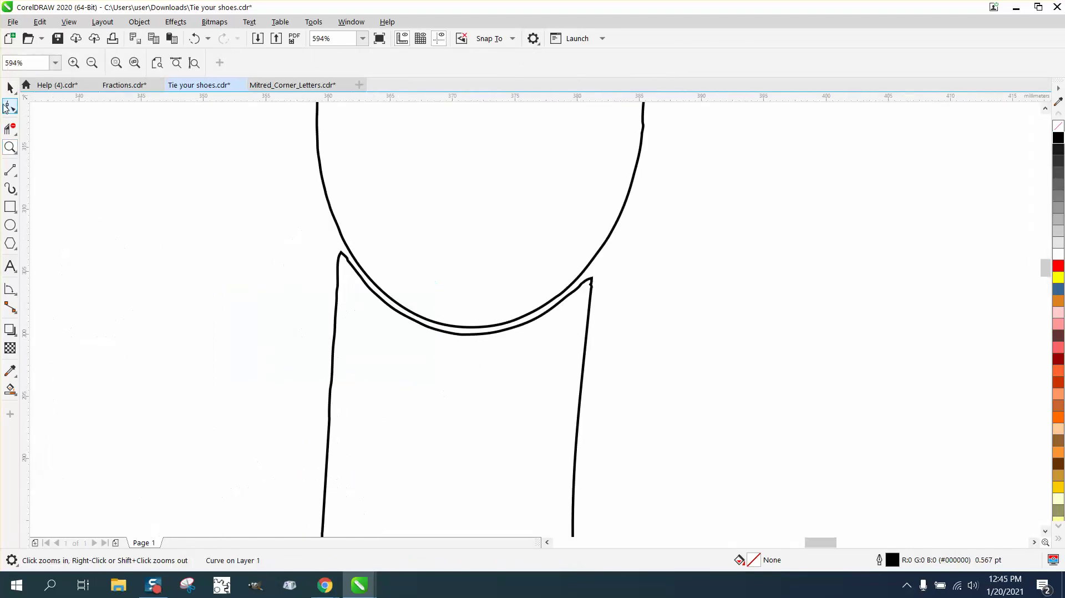
{"action": "left_click_drag", "start_coordinate": [309, 246], "coordinate": [611, 365]}
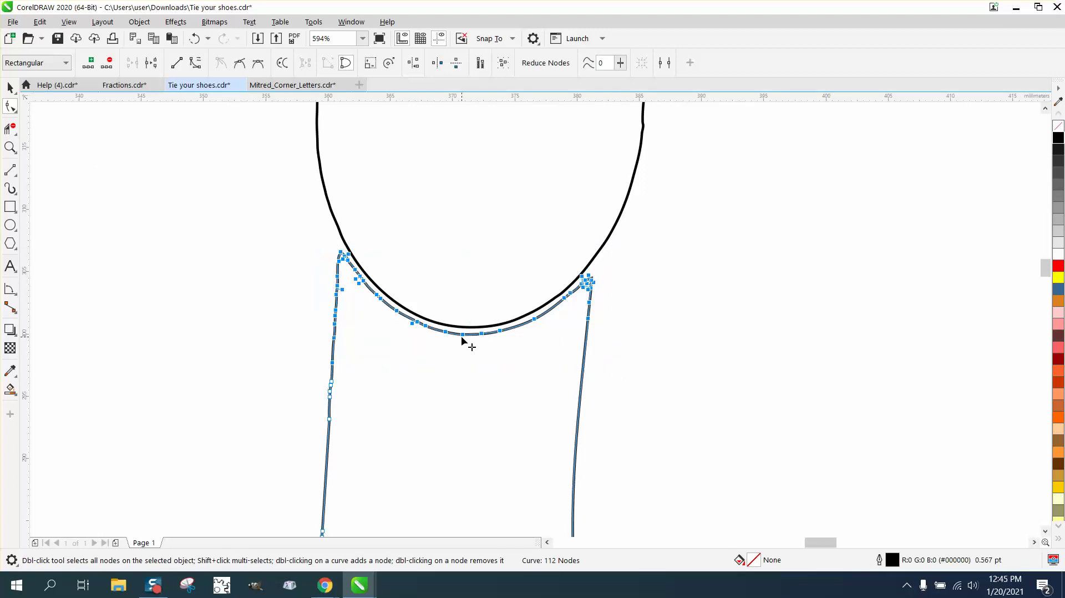
{"action": "left_click_drag", "start_coordinate": [462, 338], "coordinate": [454, 309]}
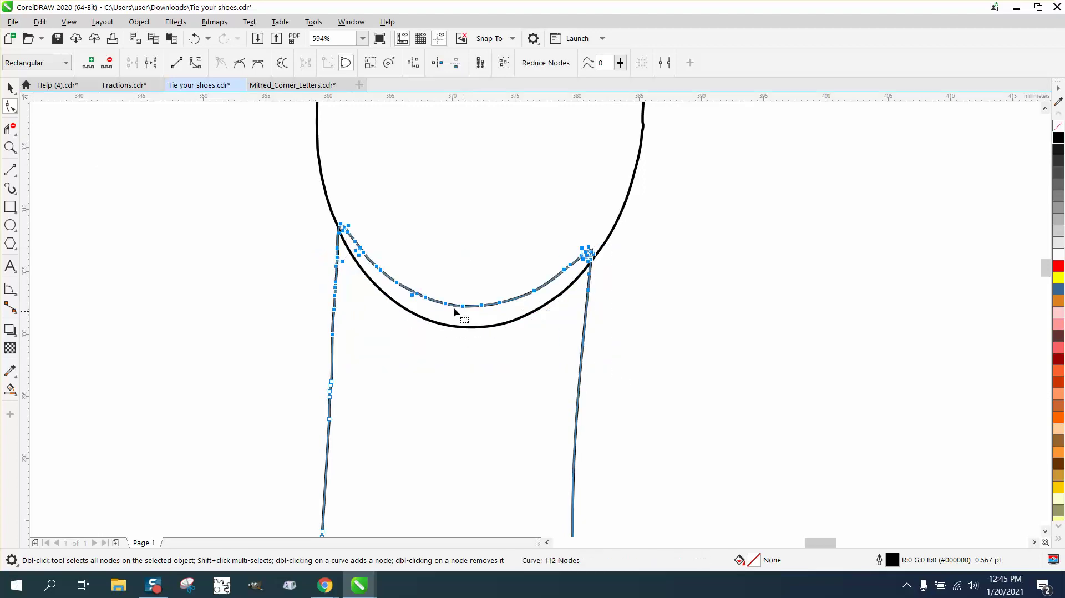
{"action": "left_click", "coordinate": [10, 129]}
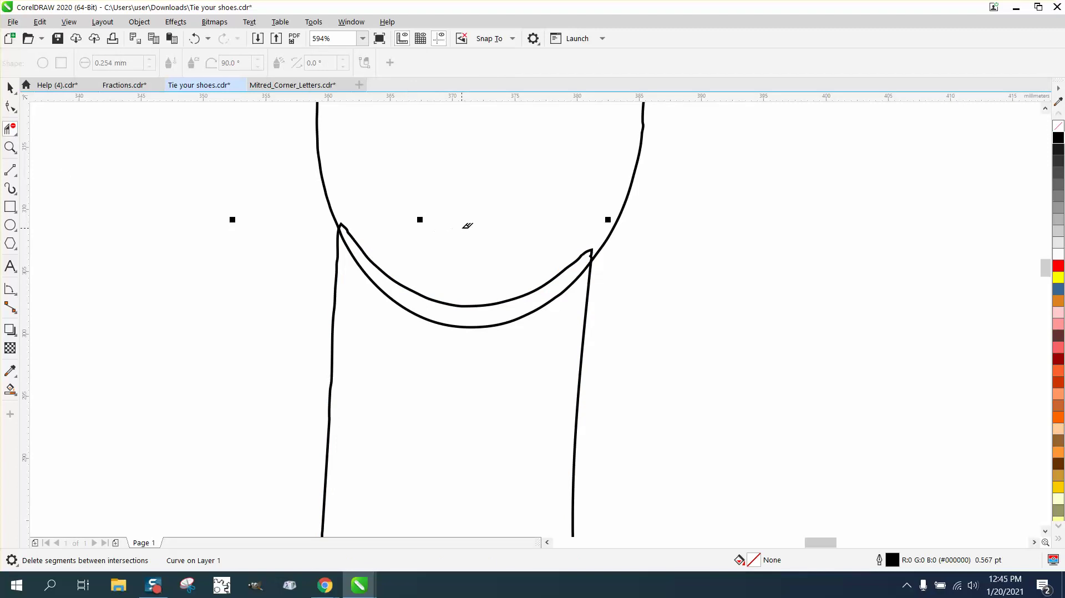
{"action": "scroll", "coordinate": [474, 228], "scroll_direction": "down", "scroll_amount": 4}
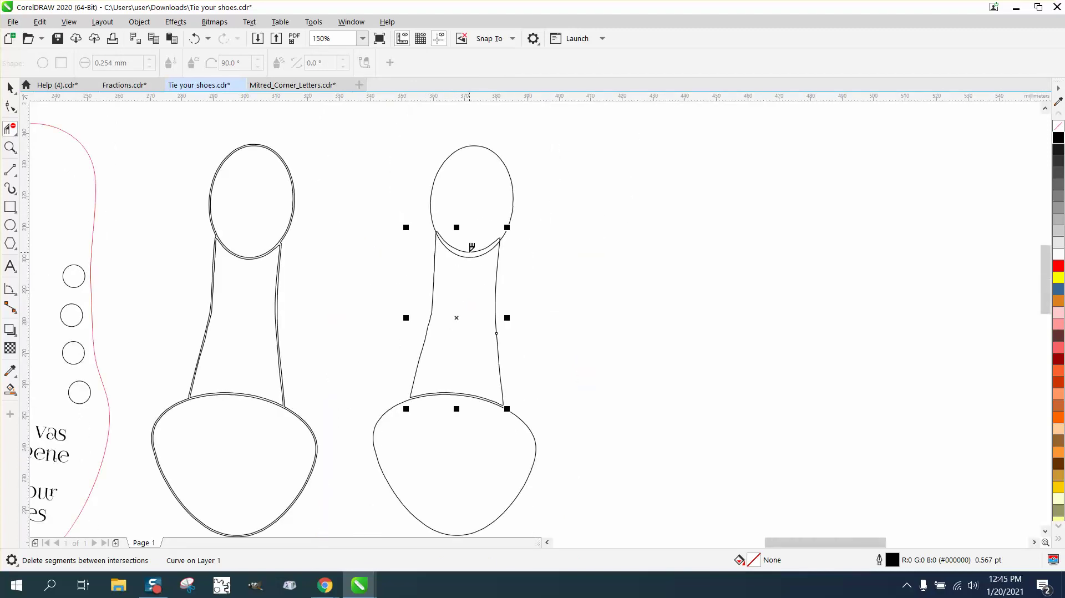
{"action": "left_click", "coordinate": [471, 247]}
- Extend the neck's bottom edge about 1.45 mm into the base and delete the overlapping sliver
{"action": "left_click", "coordinate": [10, 147]}
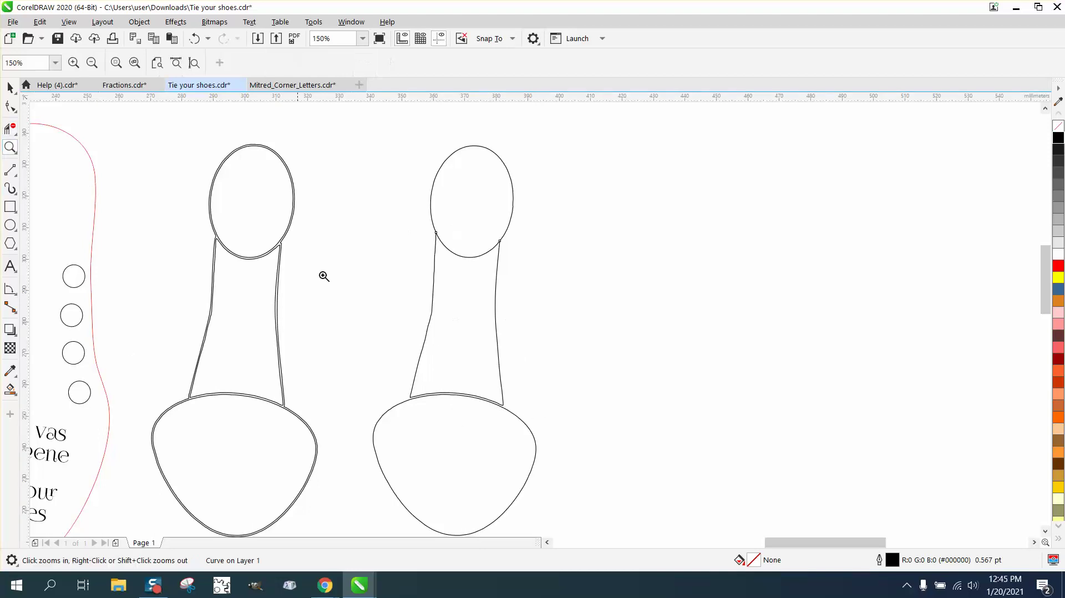
{"action": "left_click_drag", "start_coordinate": [384, 362], "coordinate": [578, 440]}
{"action": "left_click", "coordinate": [9, 106]}
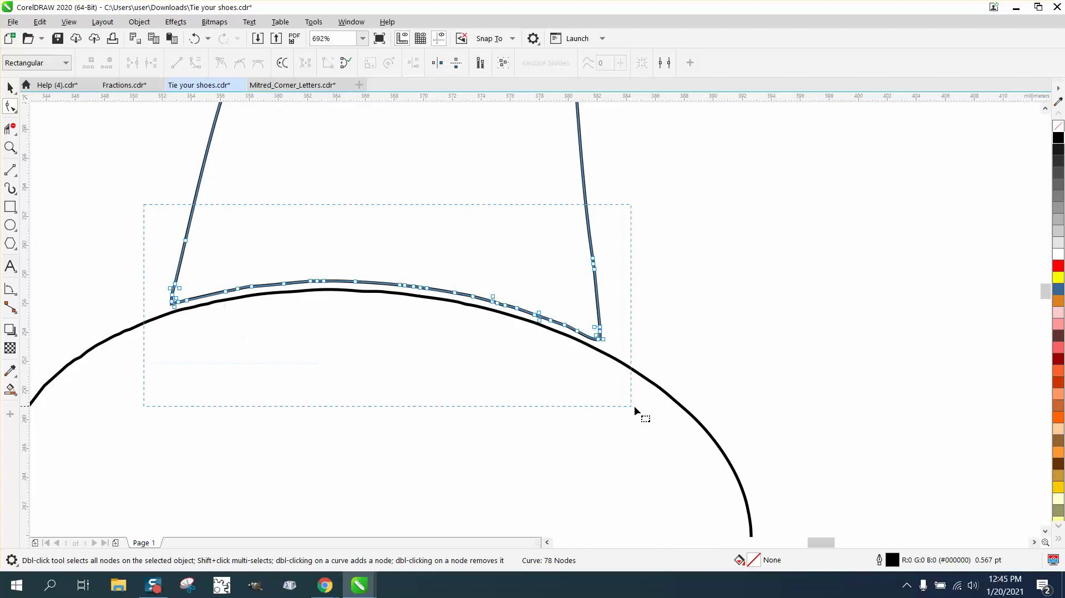
{"action": "left_click_drag", "start_coordinate": [634, 404], "coordinate": [636, 405]}
{"action": "left_click_drag", "start_coordinate": [422, 289], "coordinate": [422, 314]}
{"action": "left_click", "coordinate": [10, 128]}
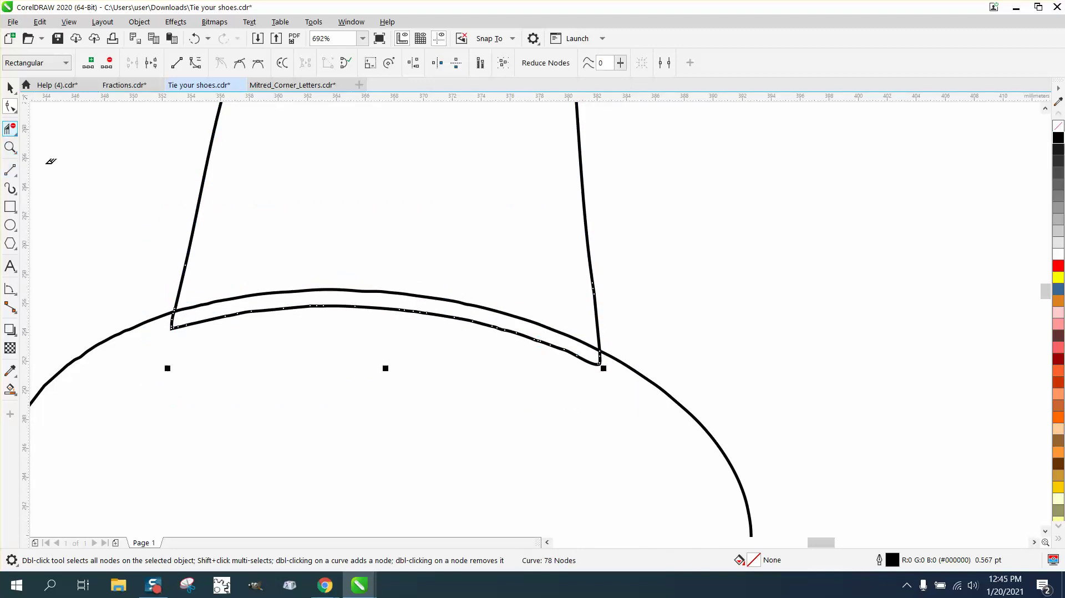
{"action": "left_click", "coordinate": [333, 311]}
{"action": "scroll", "coordinate": [359, 341], "scroll_direction": "down", "scroll_amount": 4}
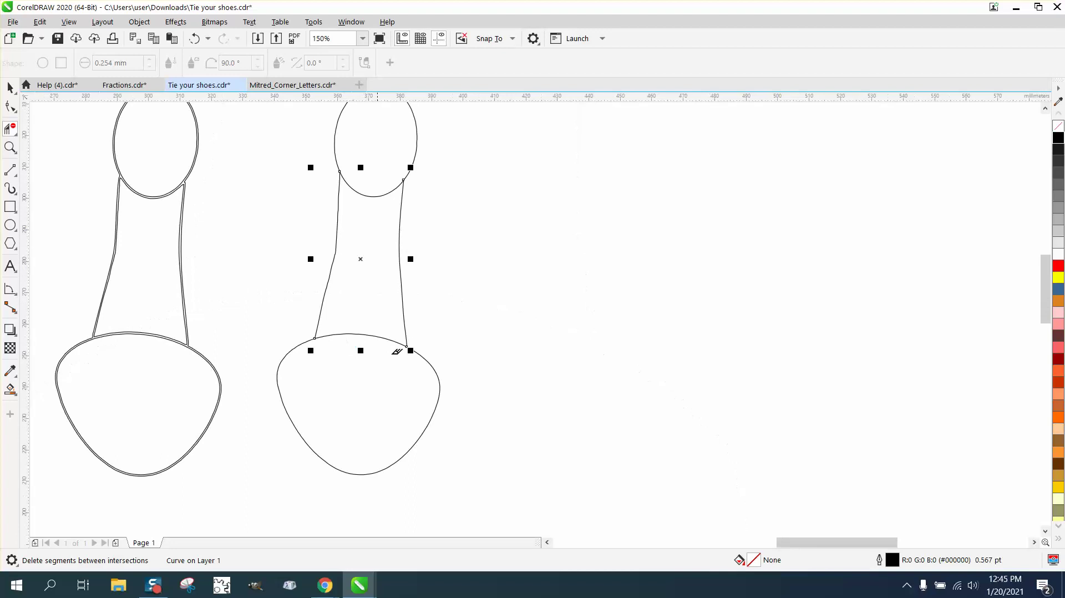
{"action": "left_click", "coordinate": [10, 88]}
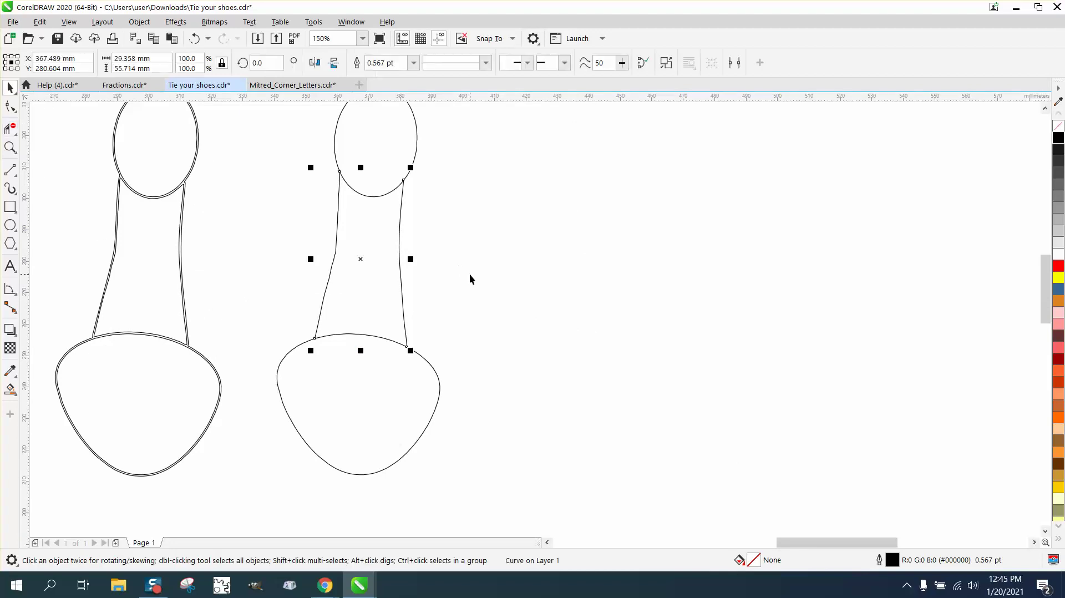
{"action": "scroll", "coordinate": [469, 274], "scroll_direction": "down", "scroll_amount": 2}
- Give the three-part shoe copy a 3.0 pt outline and nudge it left onto the first shoe
{"action": "left_click_drag", "start_coordinate": [359, 159], "coordinate": [459, 380]}
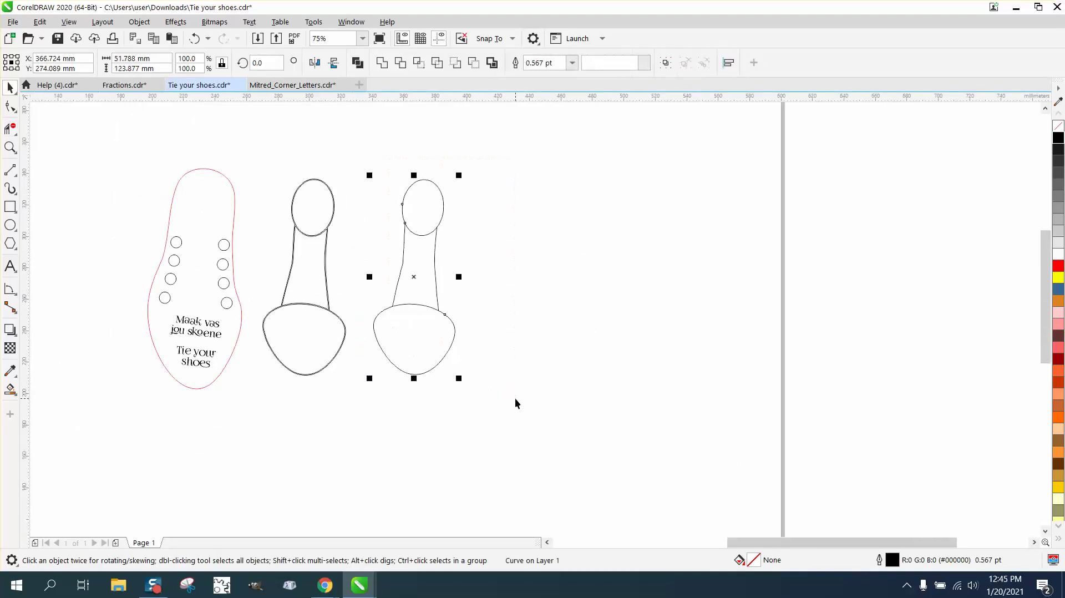
{"action": "double_click", "coordinate": [893, 561]}
{"action": "left_click", "coordinate": [452, 247]}
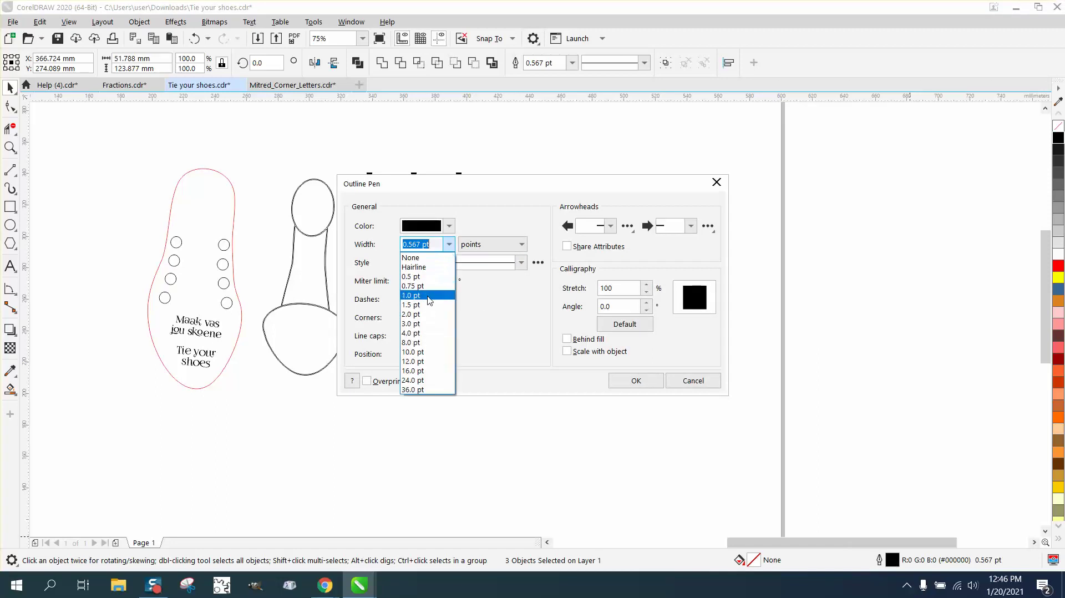
{"action": "left_click", "coordinate": [424, 314]}
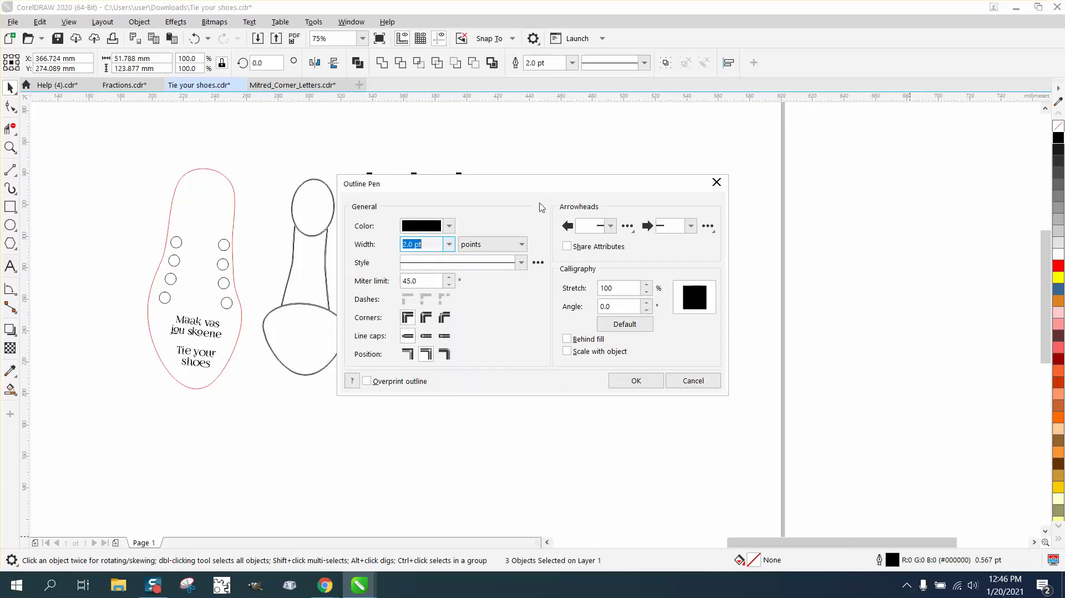
{"action": "left_click_drag", "start_coordinate": [546, 192], "coordinate": [763, 203]}
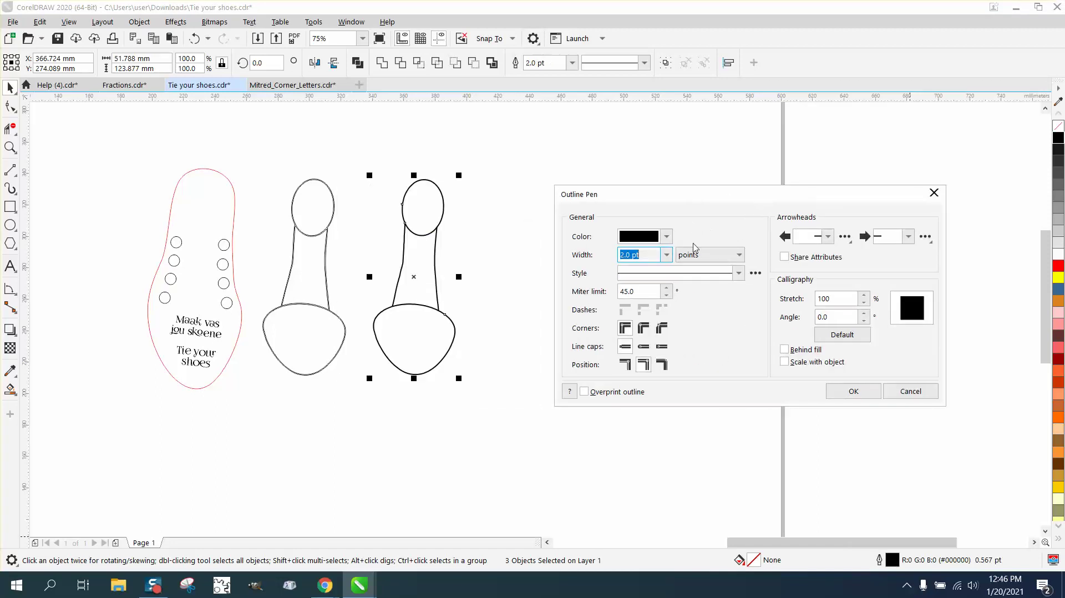
{"action": "left_click", "coordinate": [667, 255]}
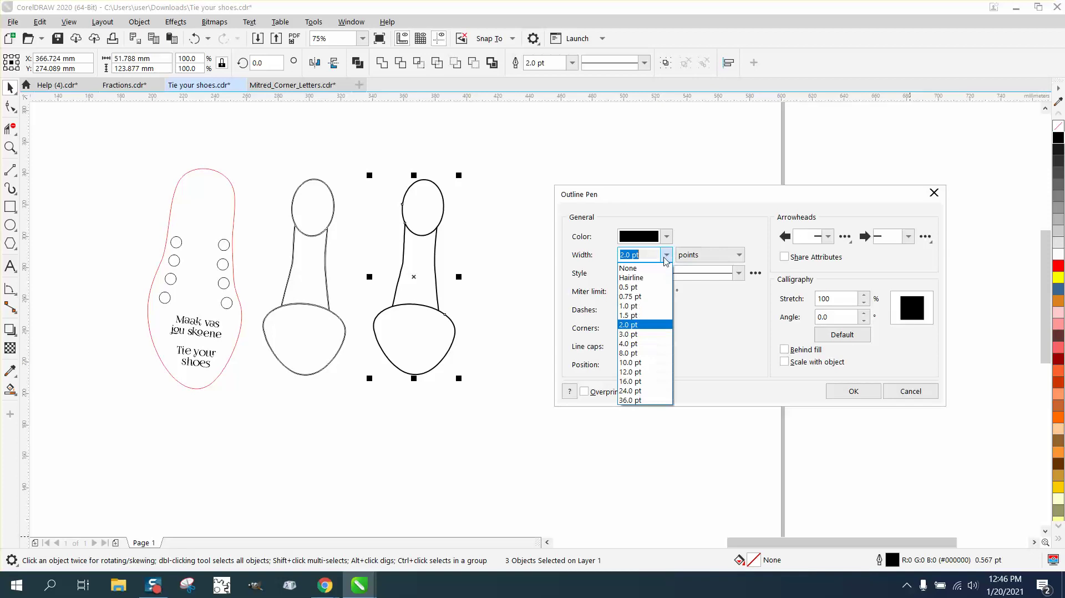
{"action": "left_click", "coordinate": [635, 337]}
{"action": "left_click", "coordinate": [843, 391]}
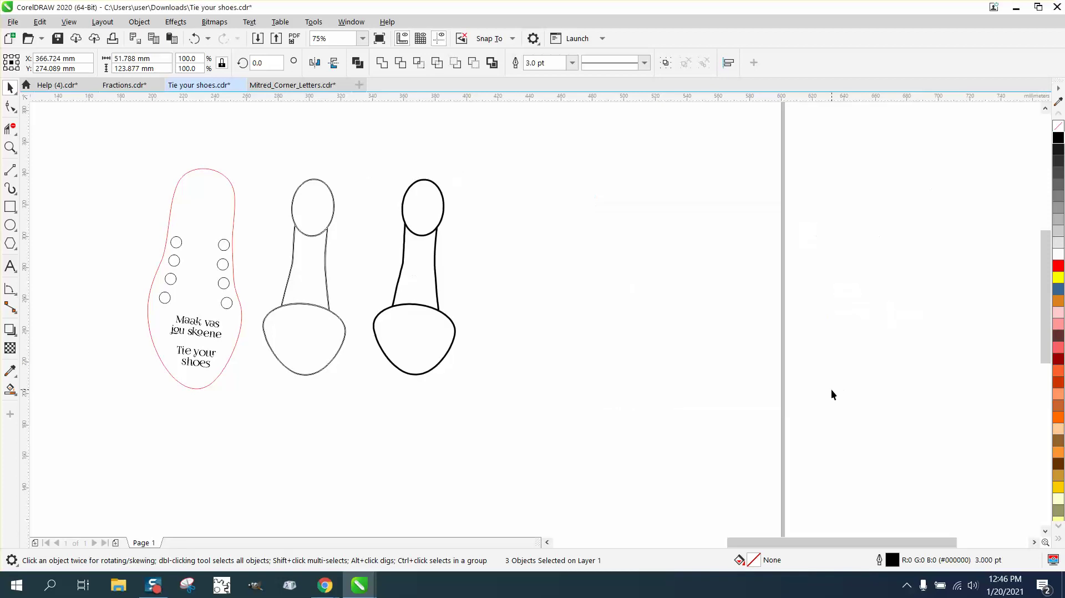
{"action": "key", "text": "Left"}
{"action": "key", "text": "Left"}
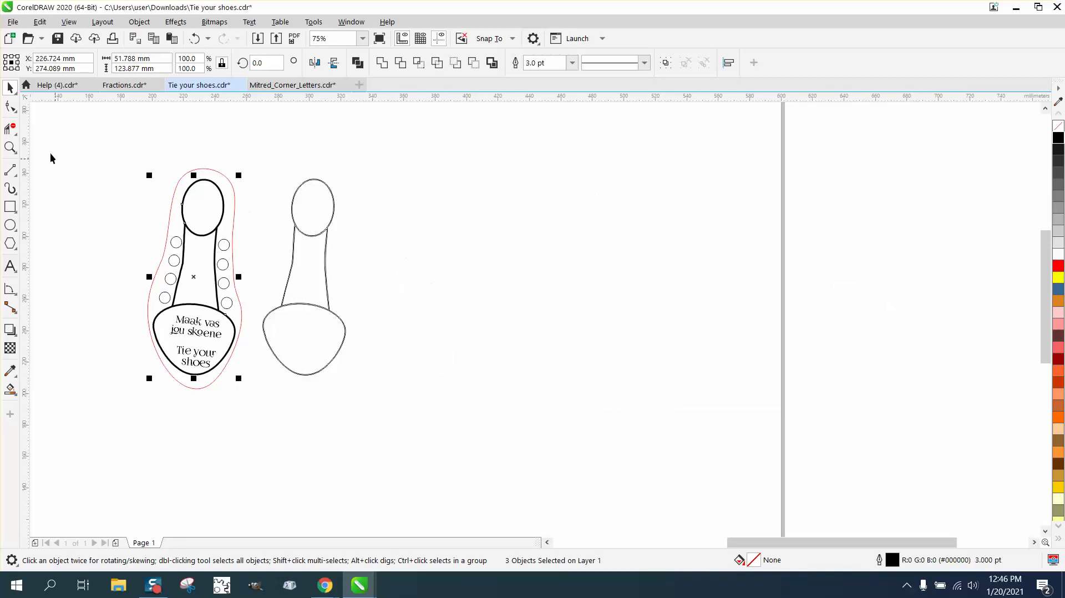
{"action": "left_click", "coordinate": [10, 146]}
- Zoom into the top oval, choose the Smooth tool and enter 10000 as brush size
{"action": "left_click_drag", "start_coordinate": [183, 166], "coordinate": [261, 242]}
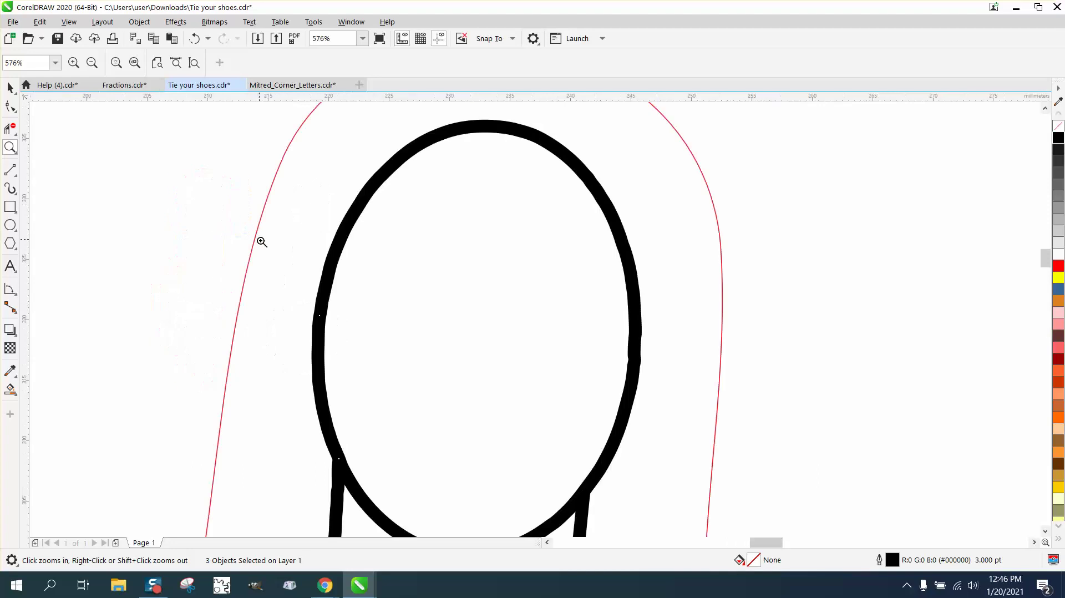
{"action": "right_click", "coordinate": [332, 252]}
{"action": "left_click_drag", "start_coordinate": [413, 256], "coordinate": [556, 339]}
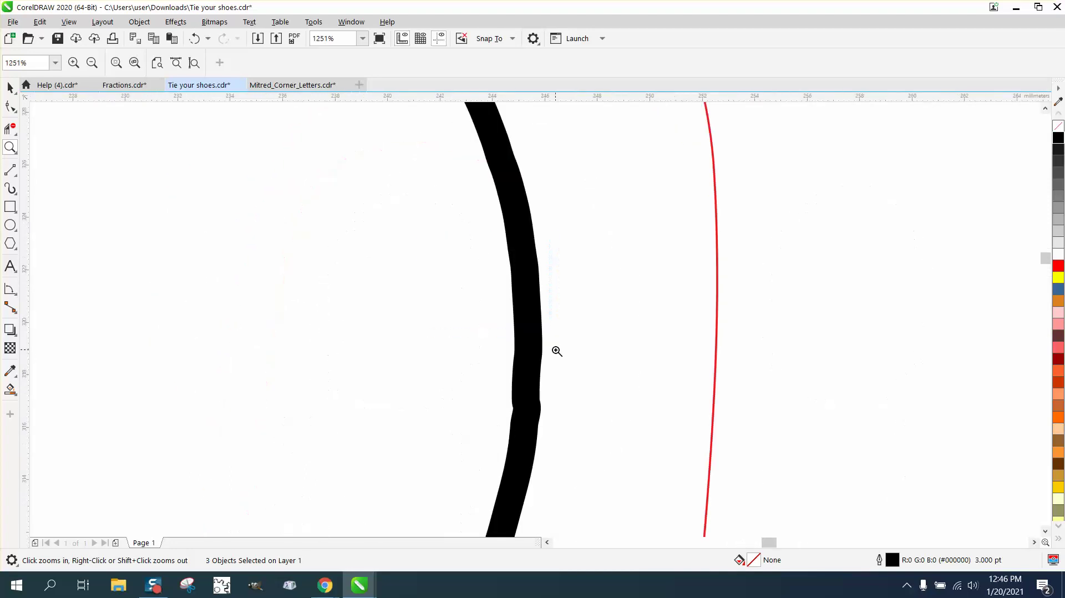
{"action": "left_click", "coordinate": [13, 109]}
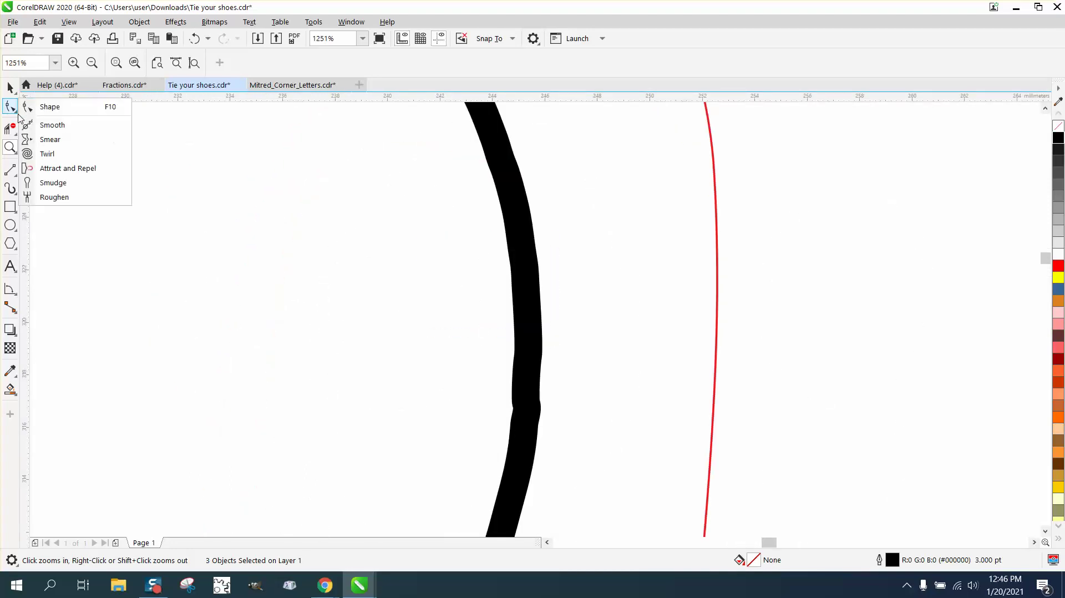
{"action": "left_click", "coordinate": [51, 125]}
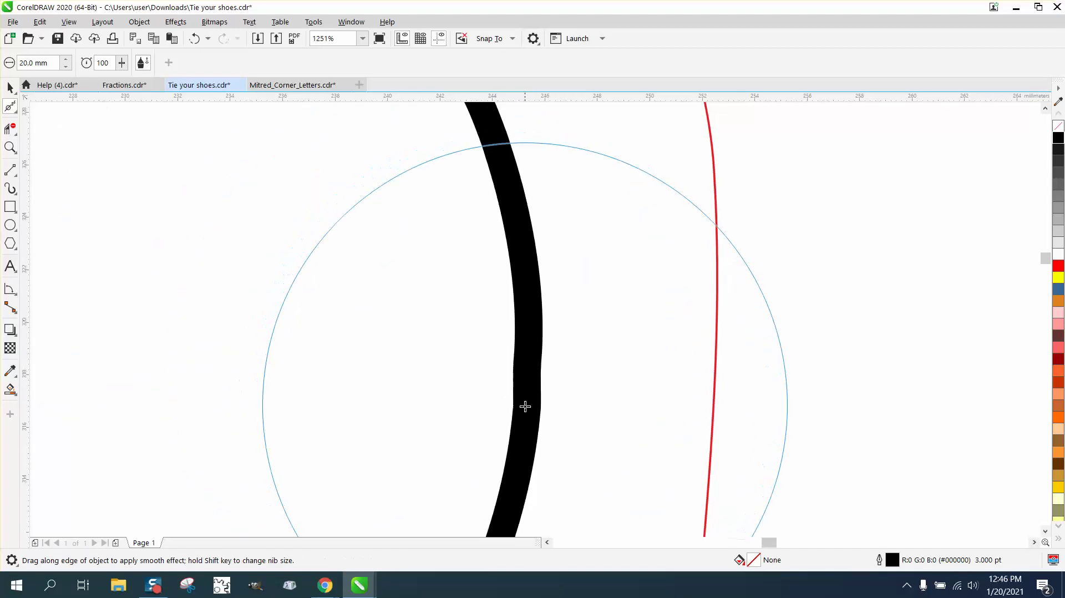
{"action": "key", "text": "F3"}
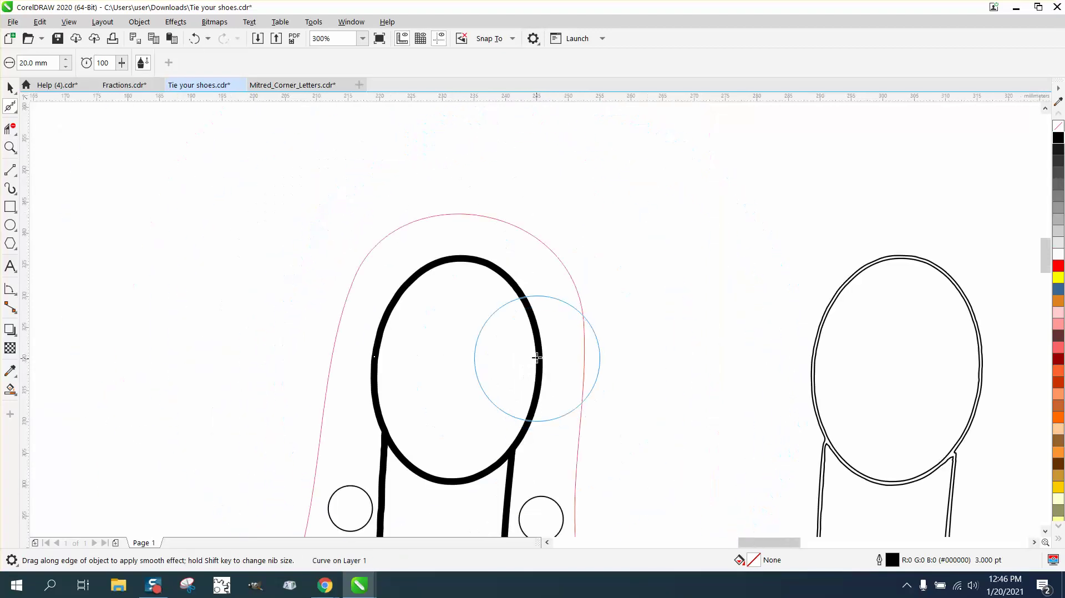
{"action": "left_click_drag", "start_coordinate": [40, 62], "coordinate": [3, 61]}
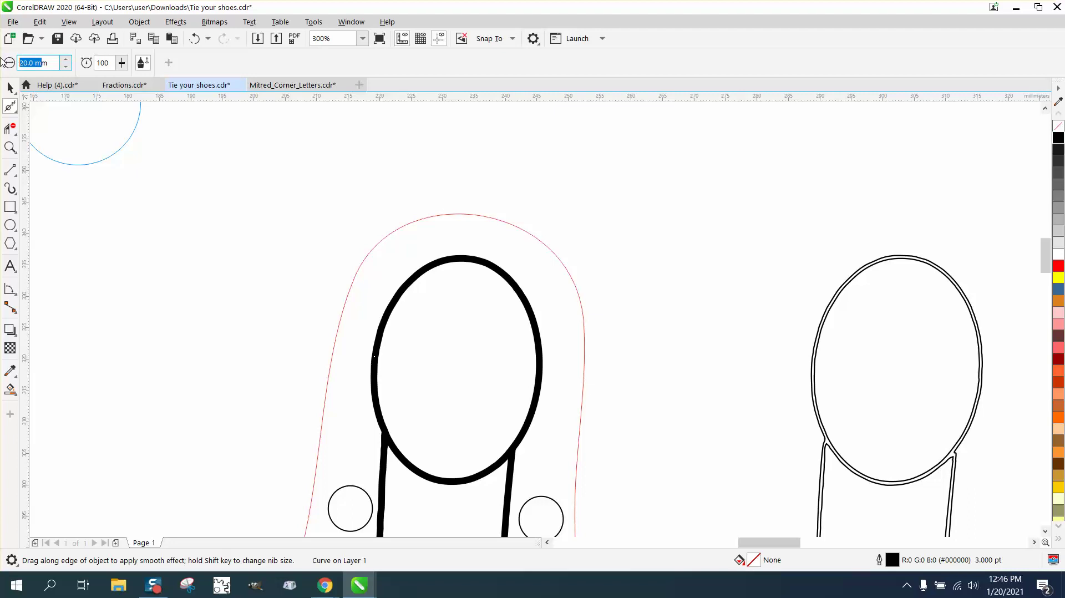
{"action": "type", "text": "10000"}
{"action": "key", "text": "Return"}
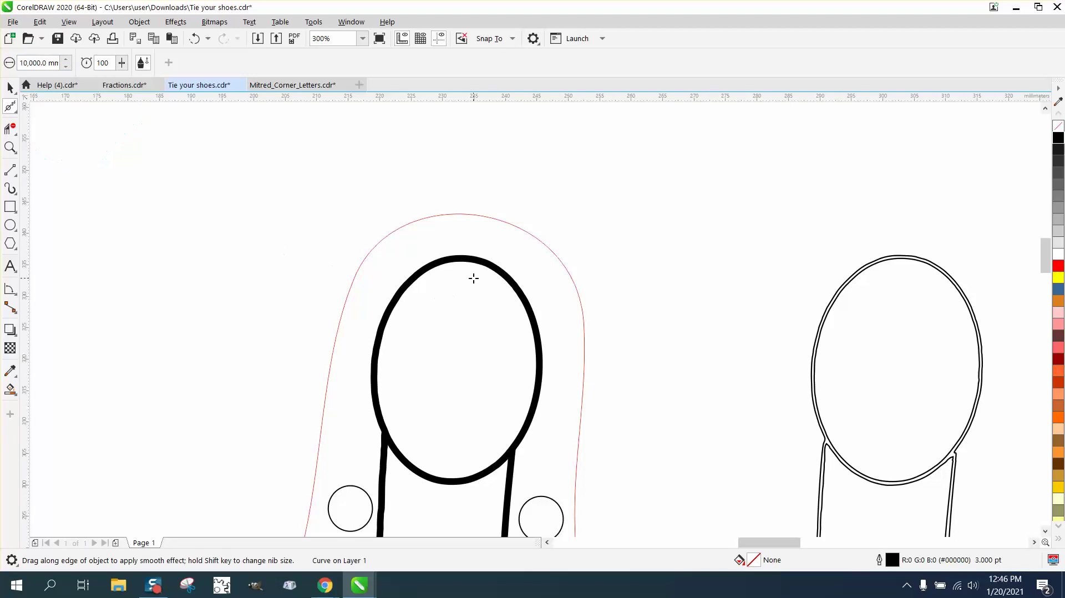
{"action": "left_click", "coordinate": [476, 267]}
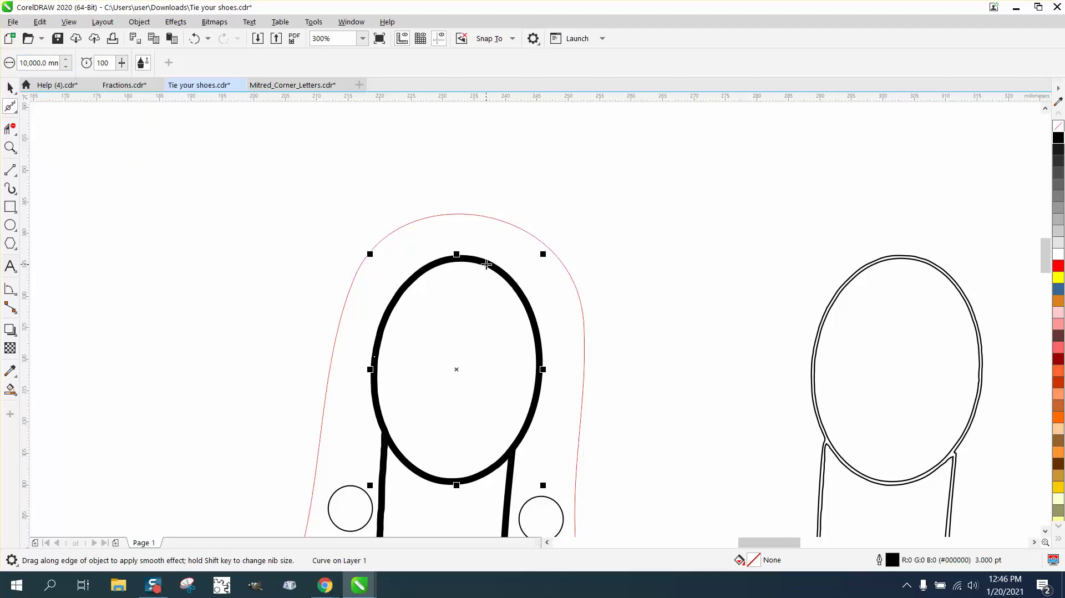
- Reselect the Smooth tool and re-enter the brush size as 10
{"action": "left_click", "coordinate": [16, 114]}
{"action": "left_click", "coordinate": [52, 123]}
{"action": "left_click", "coordinate": [18, 116]}
{"action": "left_click", "coordinate": [45, 123]}
{"action": "left_click", "coordinate": [40, 63]}
{"action": "left_click_drag", "start_coordinate": [53, 63], "coordinate": [1, 65]}
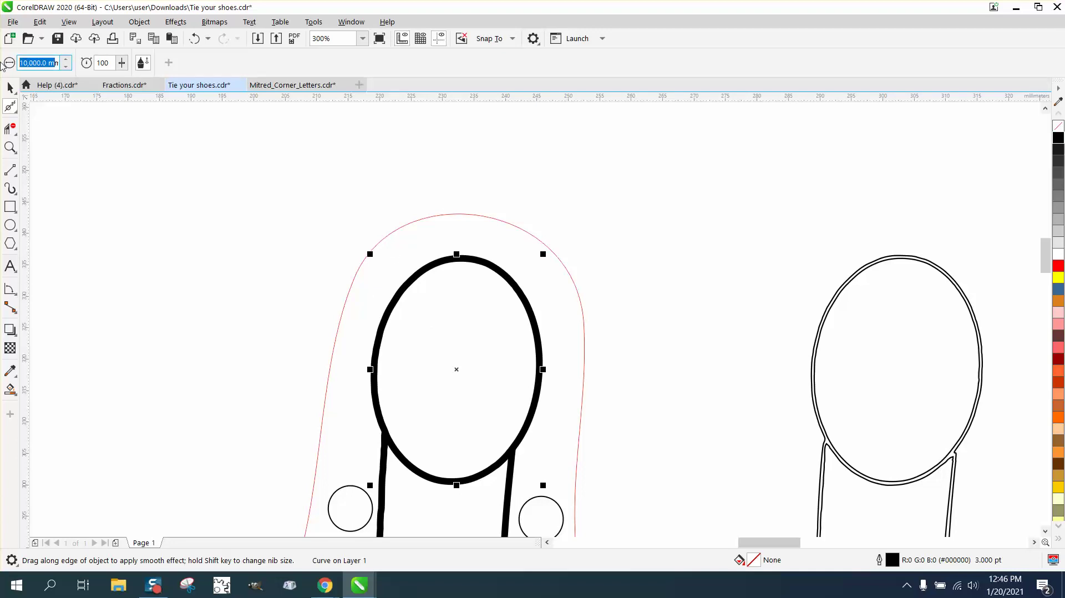
{"action": "type", "text": "10m"}
{"action": "key", "text": "Return"}
- With a 10 mm brush, smooth the oval's left, bottom and right edges
{"action": "type", "text": "10"}
{"action": "key", "text": "Return"}
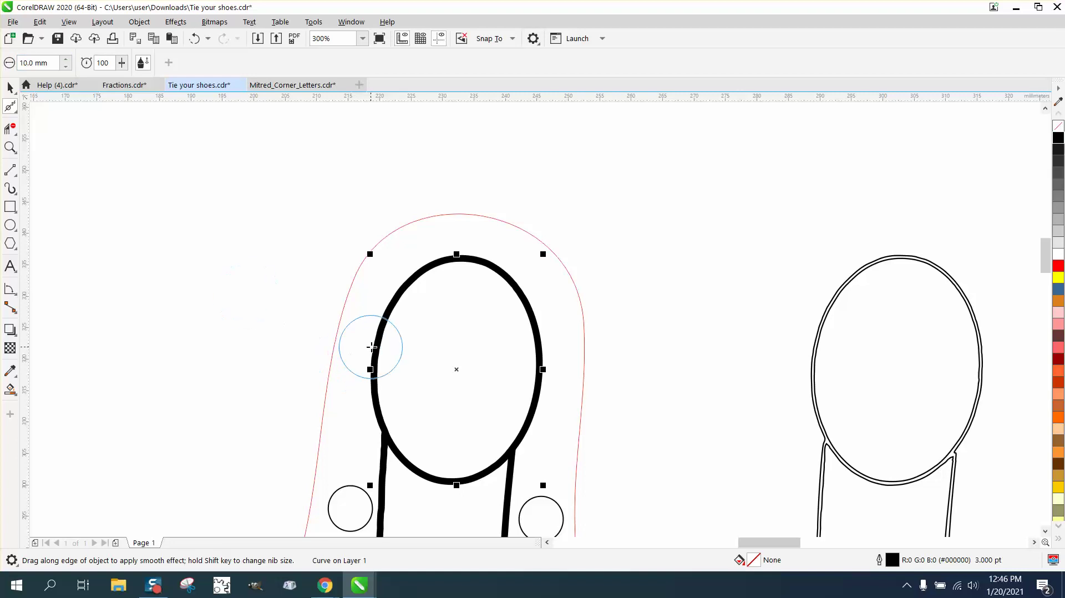
{"action": "mouse_move", "coordinate": [383, 320]}
{"action": "left_mouse_down"}
{"action": "mouse_move", "coordinate": [380, 380]}
{"action": "mouse_move", "coordinate": [425, 462]}
{"action": "mouse_move", "coordinate": [521, 472]}
{"action": "mouse_move", "coordinate": [535, 361]}
{"action": "left_mouse_up"}
{"action": "scroll", "coordinate": [521, 372], "scroll_direction": "down", "scroll_amount": 4}
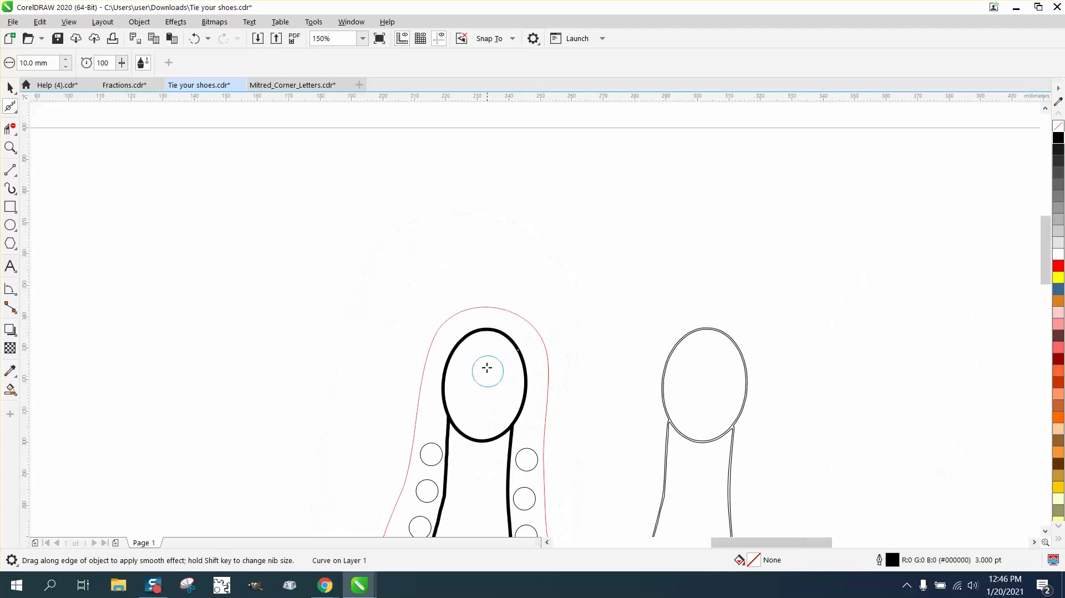
{"action": "scroll", "coordinate": [60, 143], "scroll_direction": "down", "scroll_amount": 2}
- Smooth the left and lower edges of the shoe outline's rounded bottom shape
{"action": "left_click", "coordinate": [10, 147]}
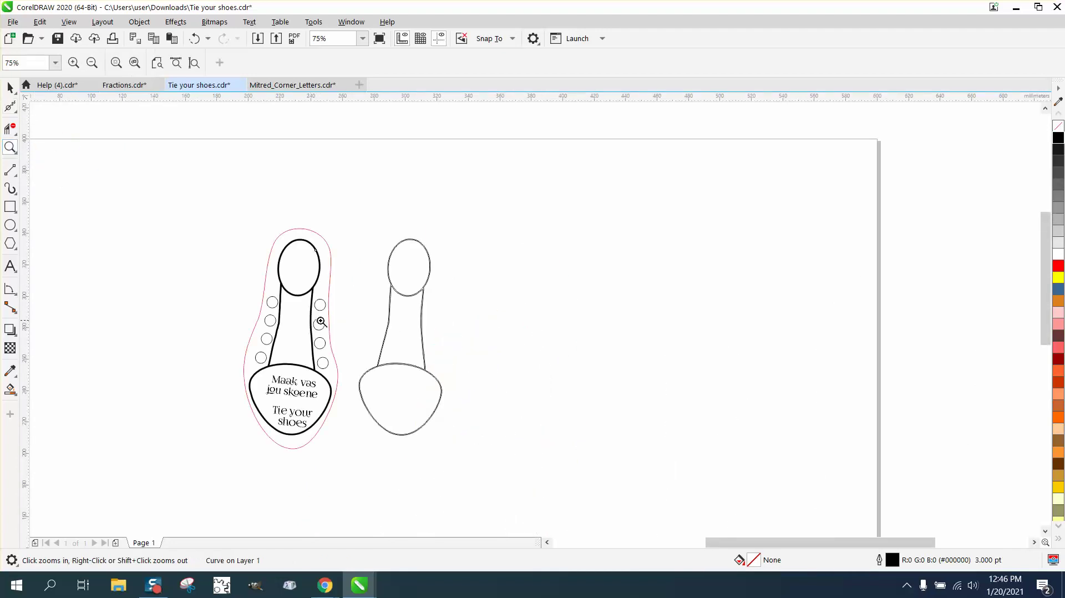
{"action": "left_click_drag", "start_coordinate": [423, 476], "coordinate": [435, 483]}
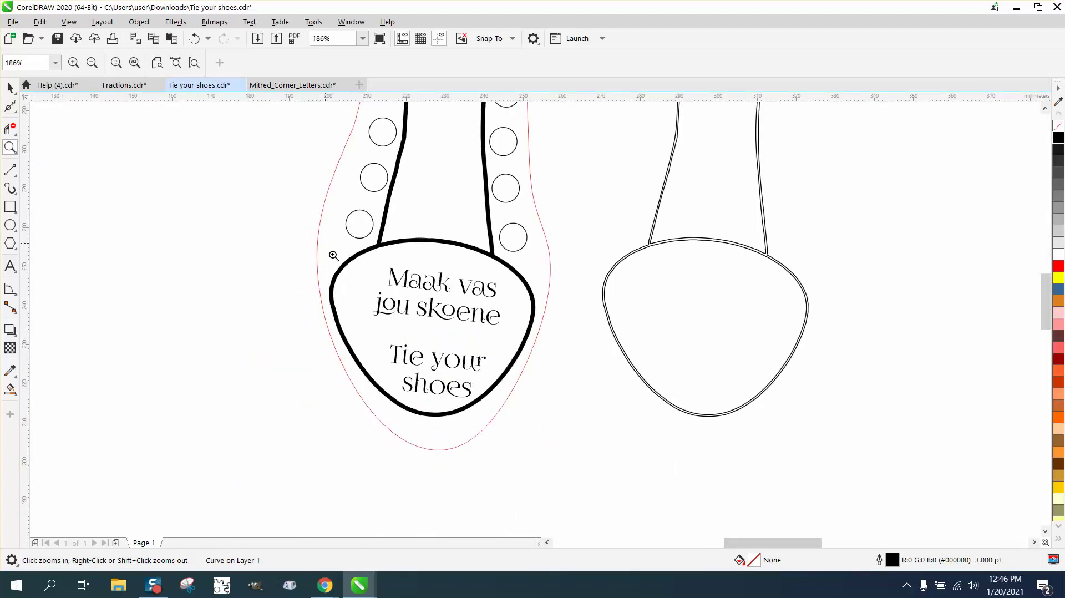
{"action": "left_click_drag", "start_coordinate": [333, 255], "coordinate": [653, 438]}
{"action": "right_click", "coordinate": [300, 285]}
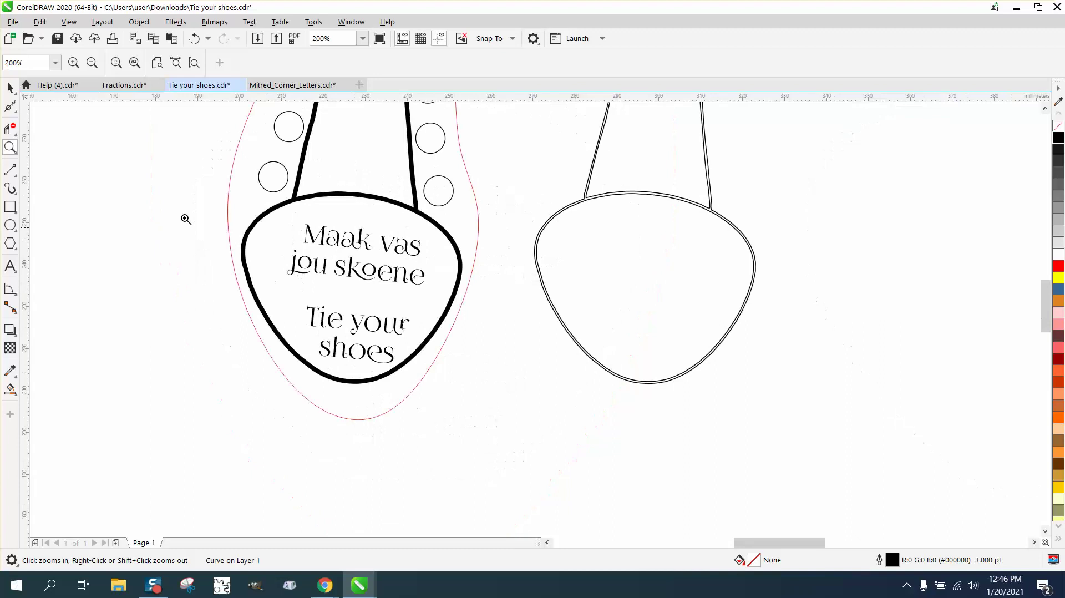
{"action": "left_click", "coordinate": [9, 105]}
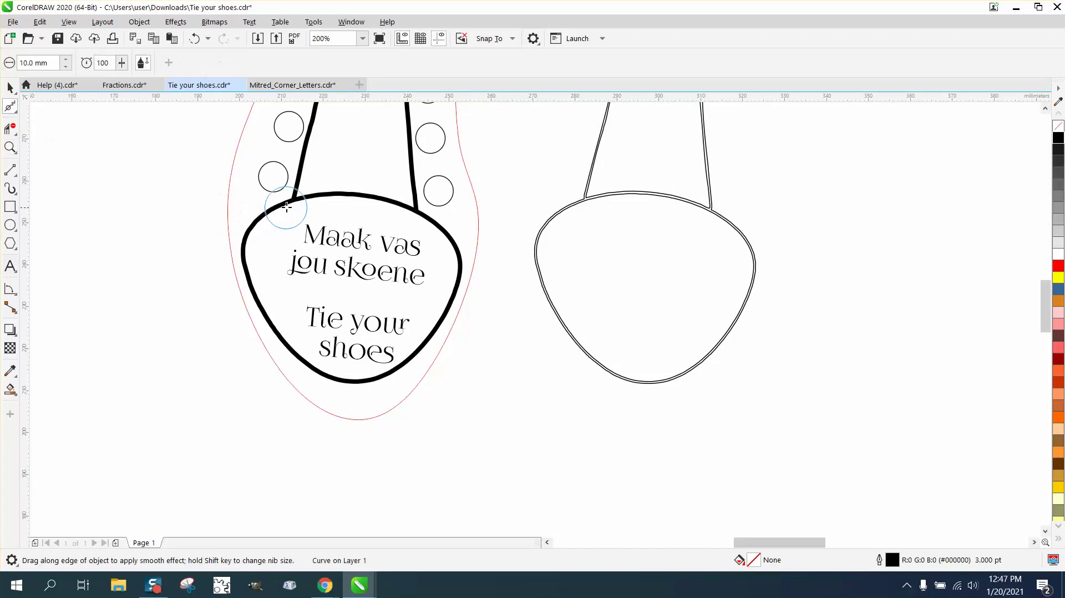
{"action": "scroll", "coordinate": [247, 284], "scroll_direction": "up", "scroll_amount": 1}
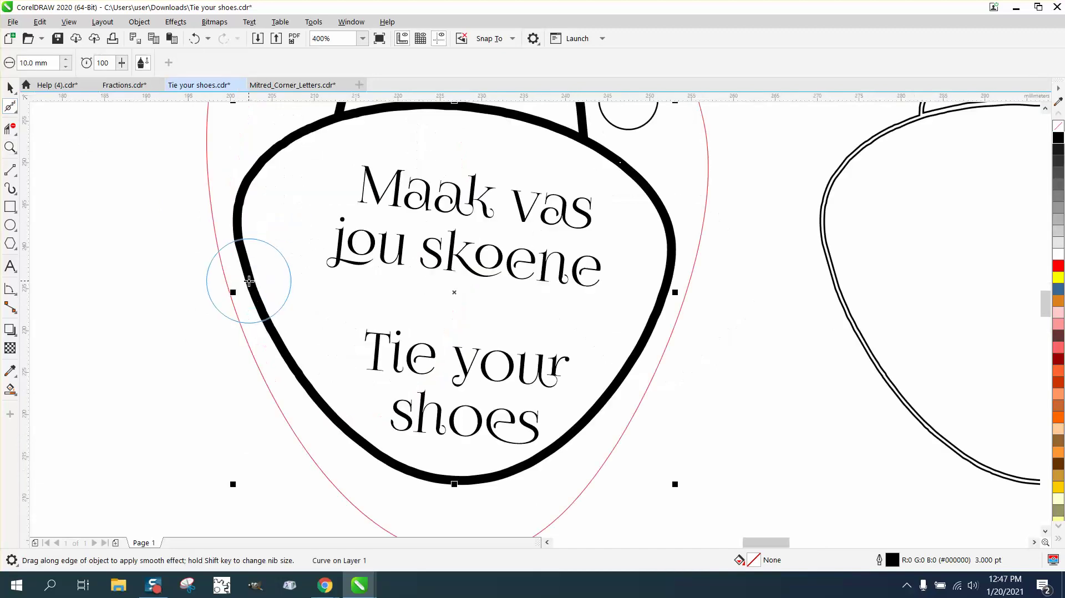
{"action": "mouse_move", "coordinate": [253, 290]}
{"action": "left_mouse_down"}
{"action": "mouse_move", "coordinate": [247, 230]}
{"action": "mouse_move", "coordinate": [330, 146]}
{"action": "mouse_move", "coordinate": [535, 146]}
{"action": "mouse_move", "coordinate": [629, 397]}
{"action": "mouse_move", "coordinate": [384, 485]}
{"action": "mouse_move", "coordinate": [294, 405]}
{"action": "left_mouse_up"}
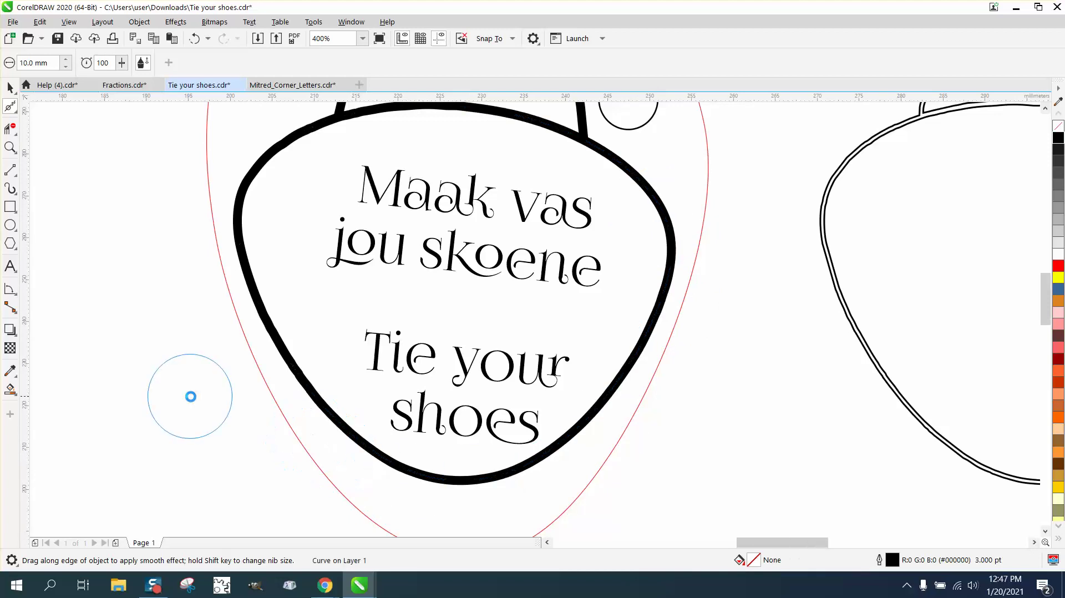
{"action": "scroll", "coordinate": [190, 393], "scroll_direction": "down", "scroll_amount": 1}
{"action": "scroll", "coordinate": [258, 336], "scroll_direction": "down", "scroll_amount": 1}
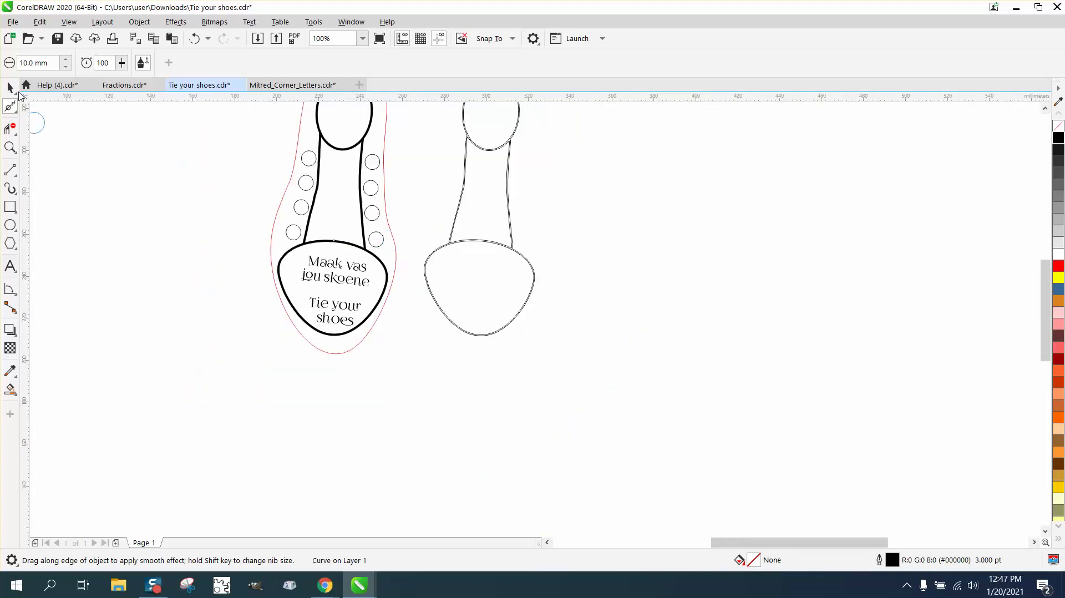
- Straighten the kink in the middle of the shoe's left side stroke
{"action": "left_click", "coordinate": [10, 87]}
{"action": "left_click", "coordinate": [10, 147]}
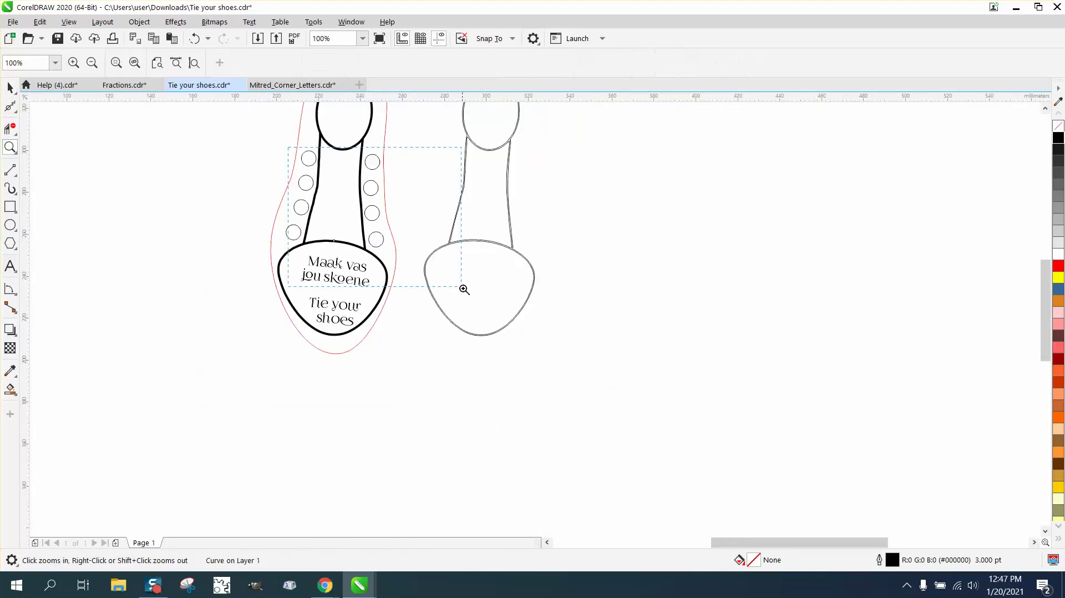
{"action": "left_click_drag", "start_coordinate": [462, 287], "coordinate": [462, 288]}
{"action": "left_click_drag", "start_coordinate": [350, 214], "coordinate": [442, 268]}
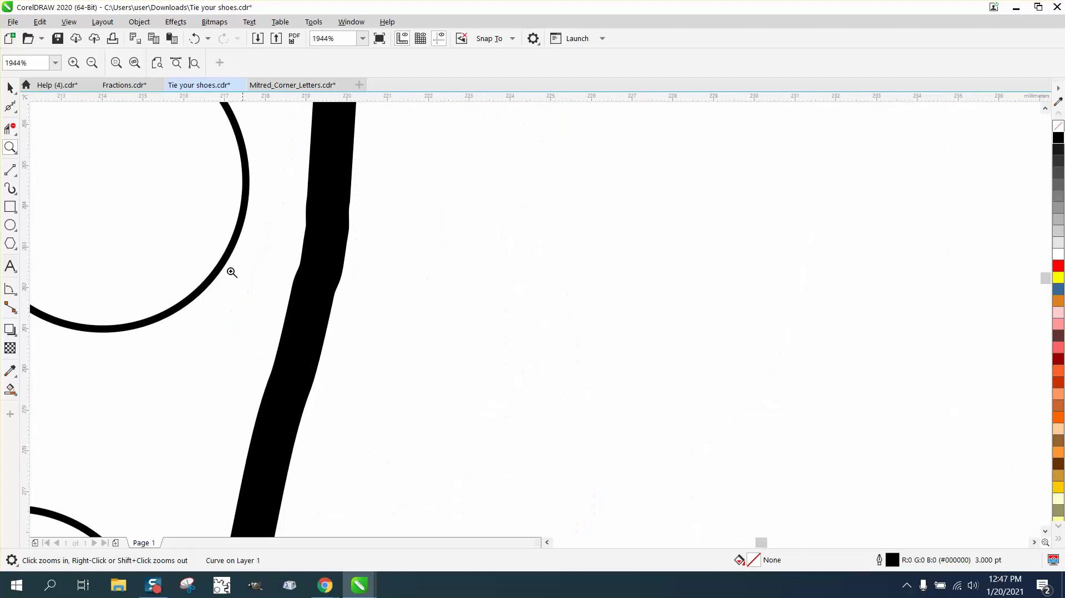
{"action": "left_click", "coordinate": [19, 113]}
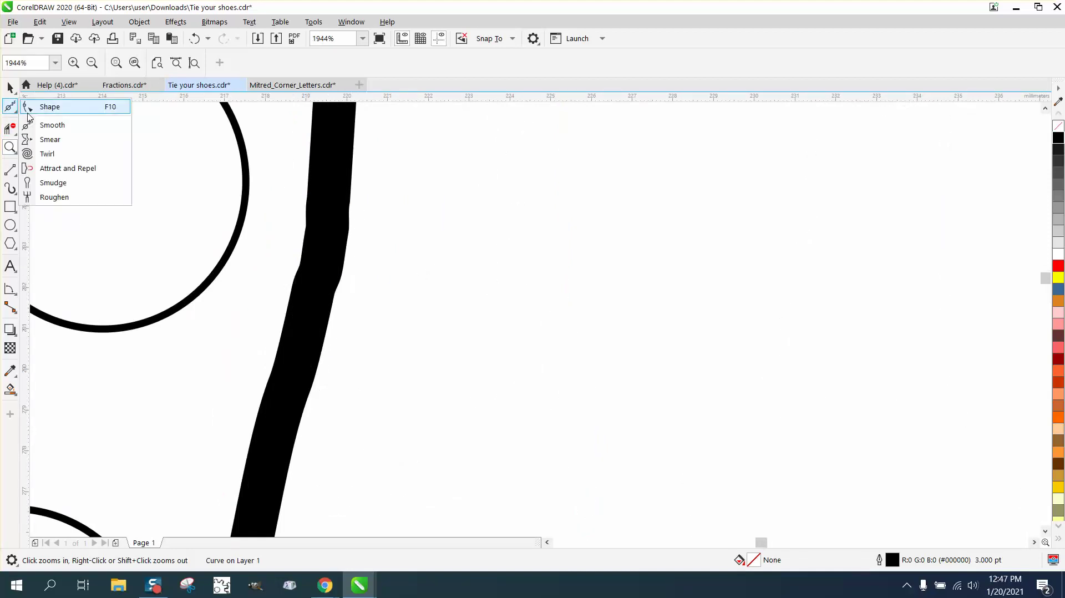
{"action": "left_click", "coordinate": [52, 125]}
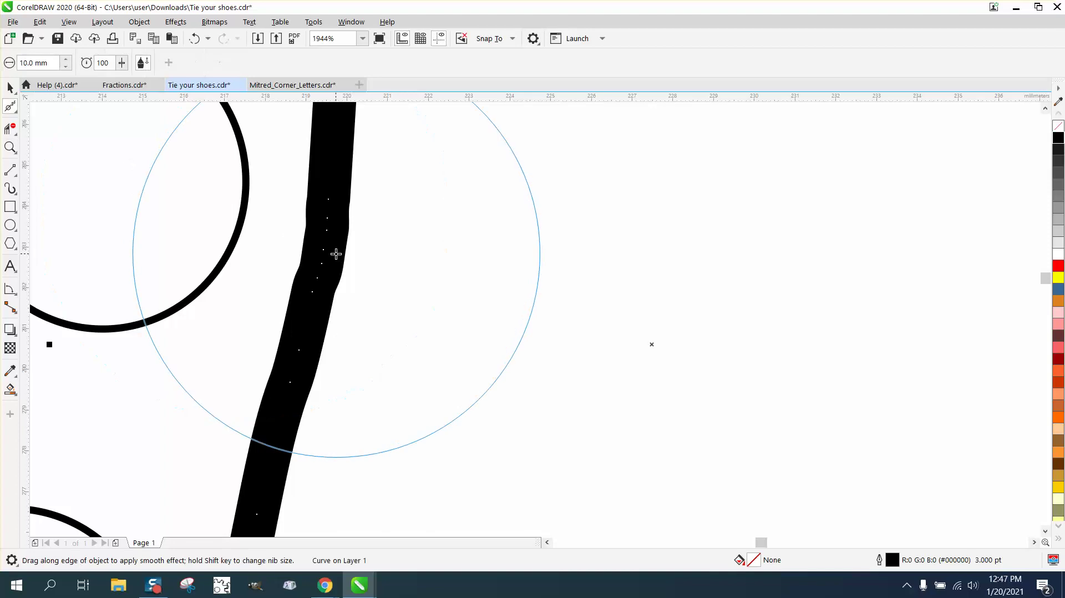
{"action": "mouse_move", "coordinate": [333, 283]}
{"action": "left_mouse_down"}
{"action": "mouse_move", "coordinate": [327, 347]}
{"action": "mouse_move", "coordinate": [332, 255]}
{"action": "left_mouse_up"}
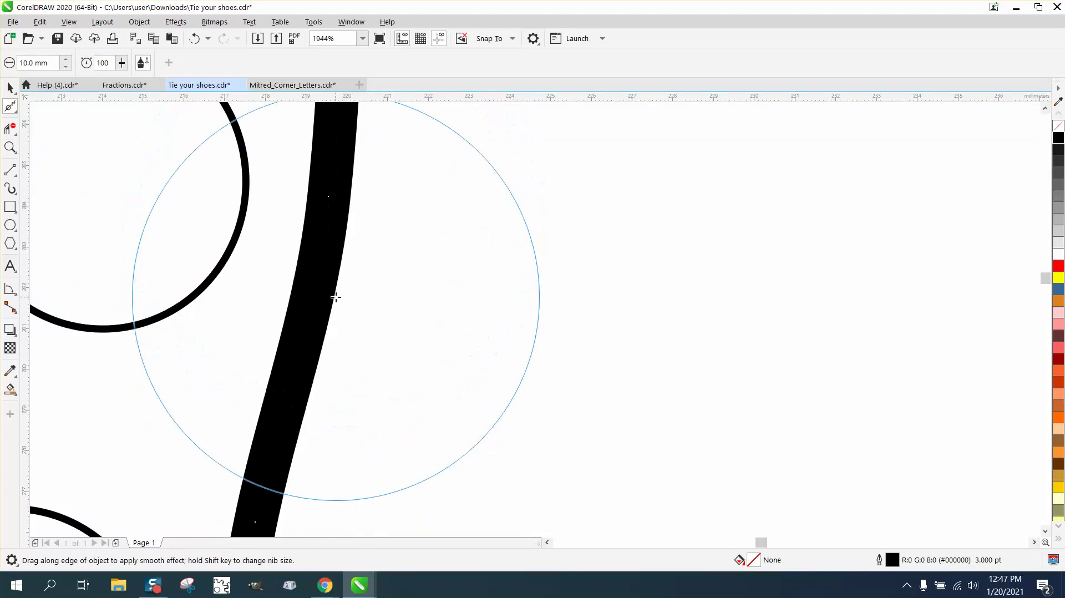
- Smooth the shoe's right side stroke, then zoom in on both shoes to review
{"action": "scroll", "coordinate": [330, 302], "scroll_direction": "down", "scroll_amount": 4}
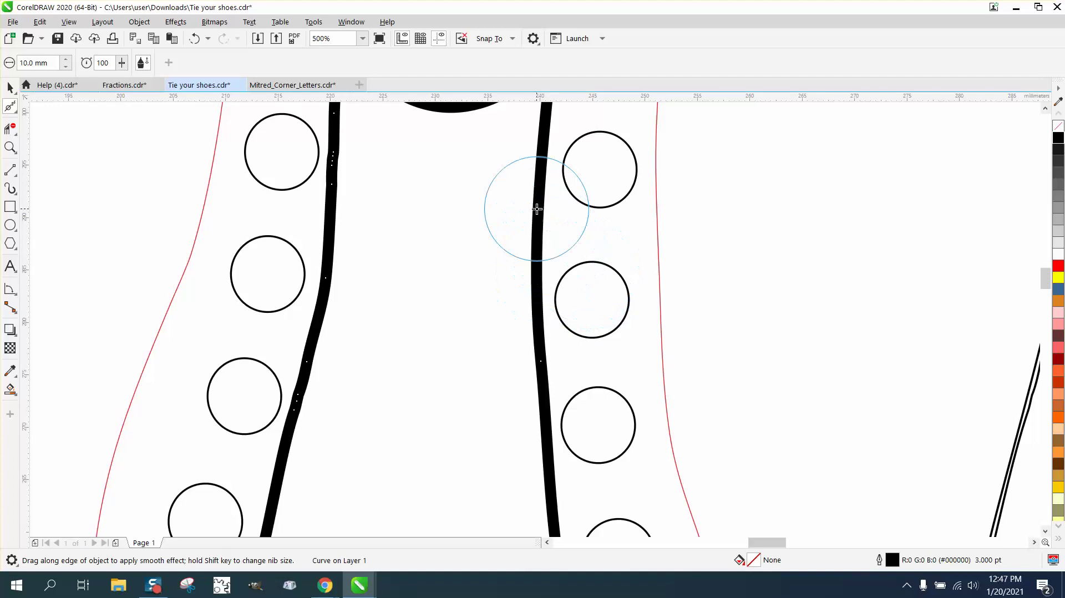
{"action": "left_click_drag", "start_coordinate": [534, 209], "coordinate": [536, 337]}
{"action": "scroll", "coordinate": [373, 333], "scroll_direction": "down", "scroll_amount": 4}
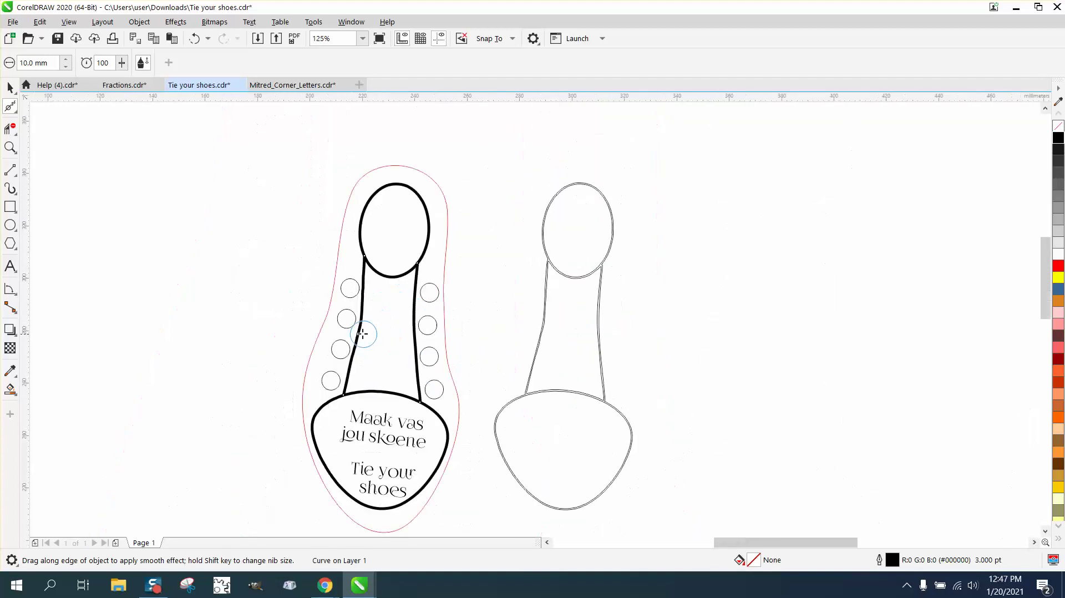
{"action": "left_click", "coordinate": [9, 87]}
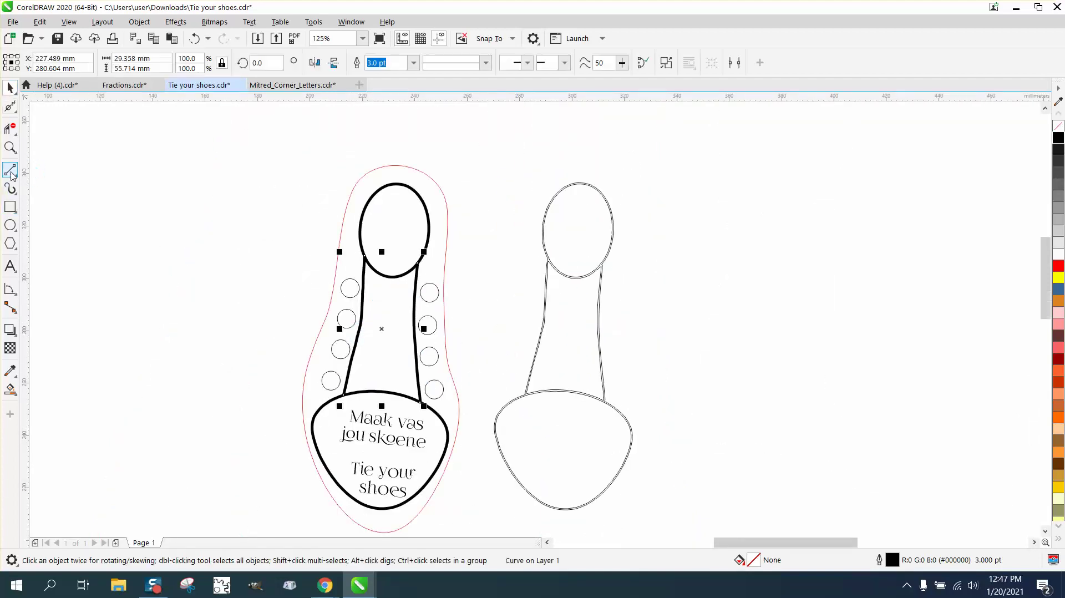
{"action": "left_click", "coordinate": [10, 147]}
{"action": "left_click_drag", "start_coordinate": [398, 381], "coordinate": [585, 517]}
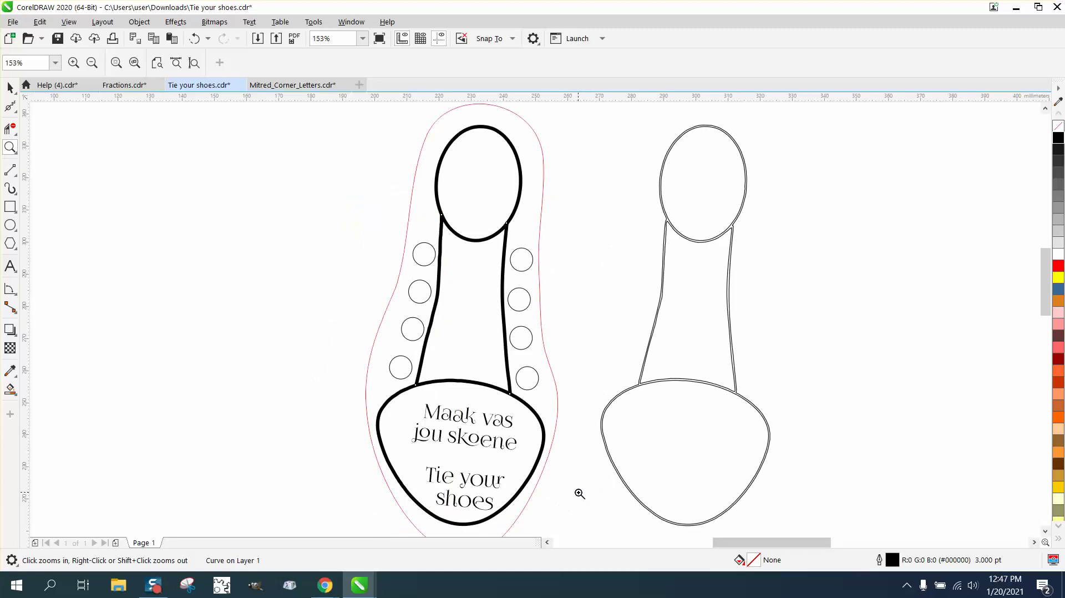